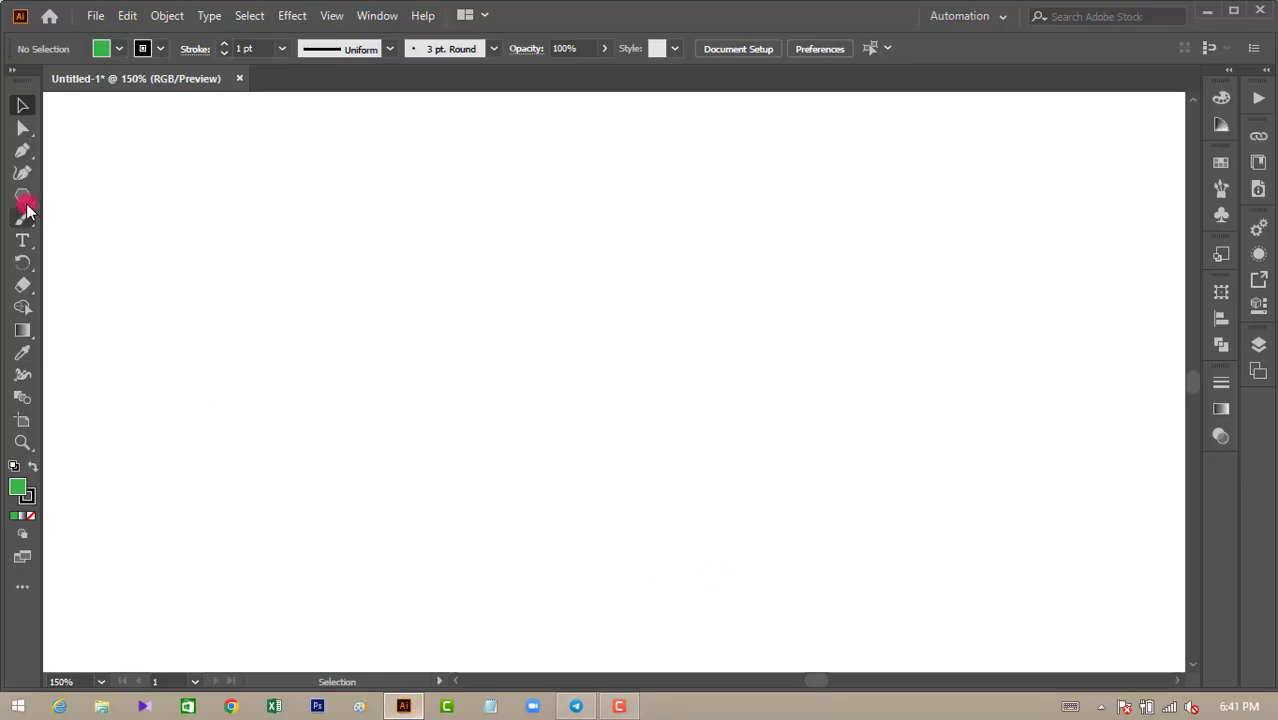
# Step: Draw a hexagon and move it toward the page centre
pyautogui.click(22, 195)
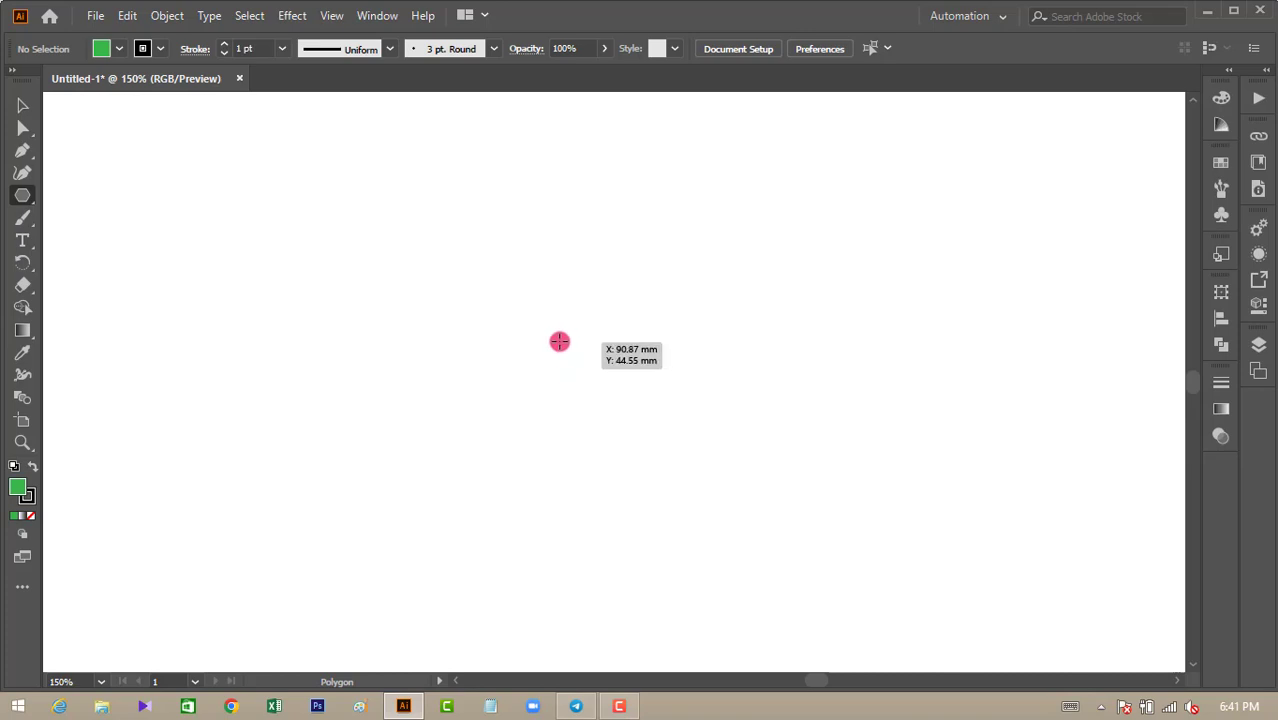
pyautogui.moveTo(485, 311); pyautogui.dragTo(628, 444)
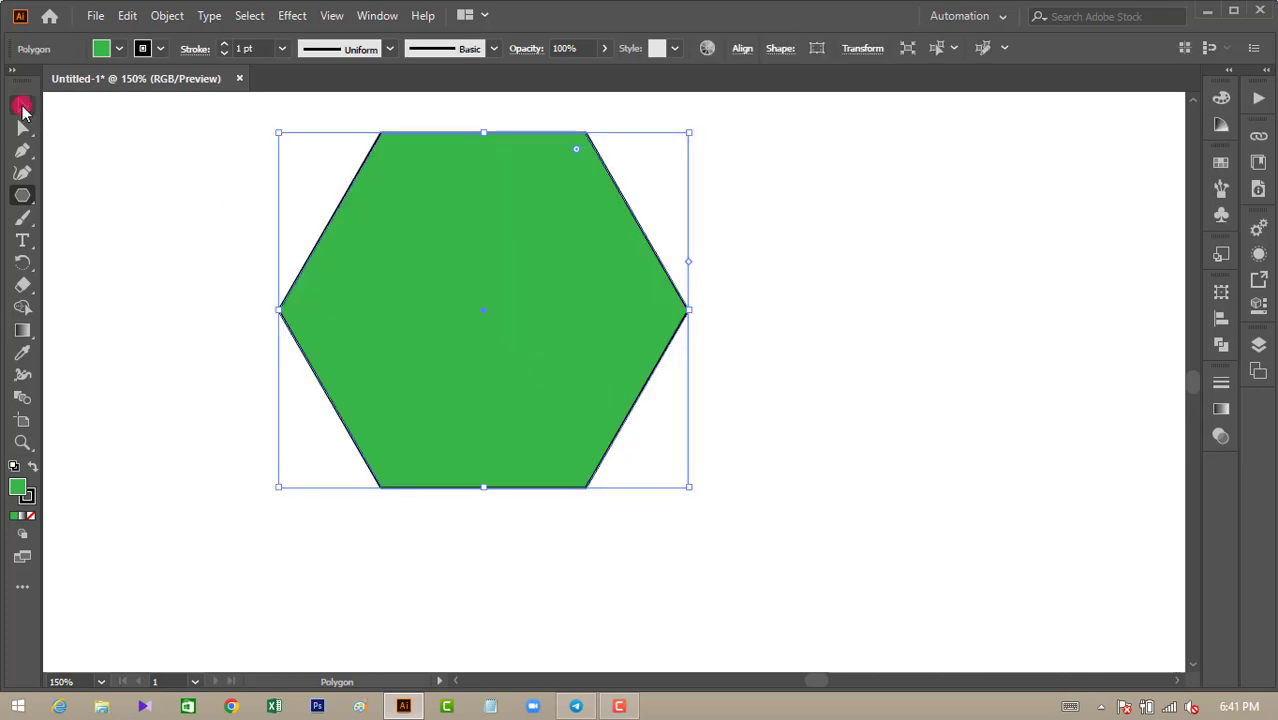
pyautogui.click(22, 105)
pyautogui.moveTo(482, 314); pyautogui.dragTo(557, 386)
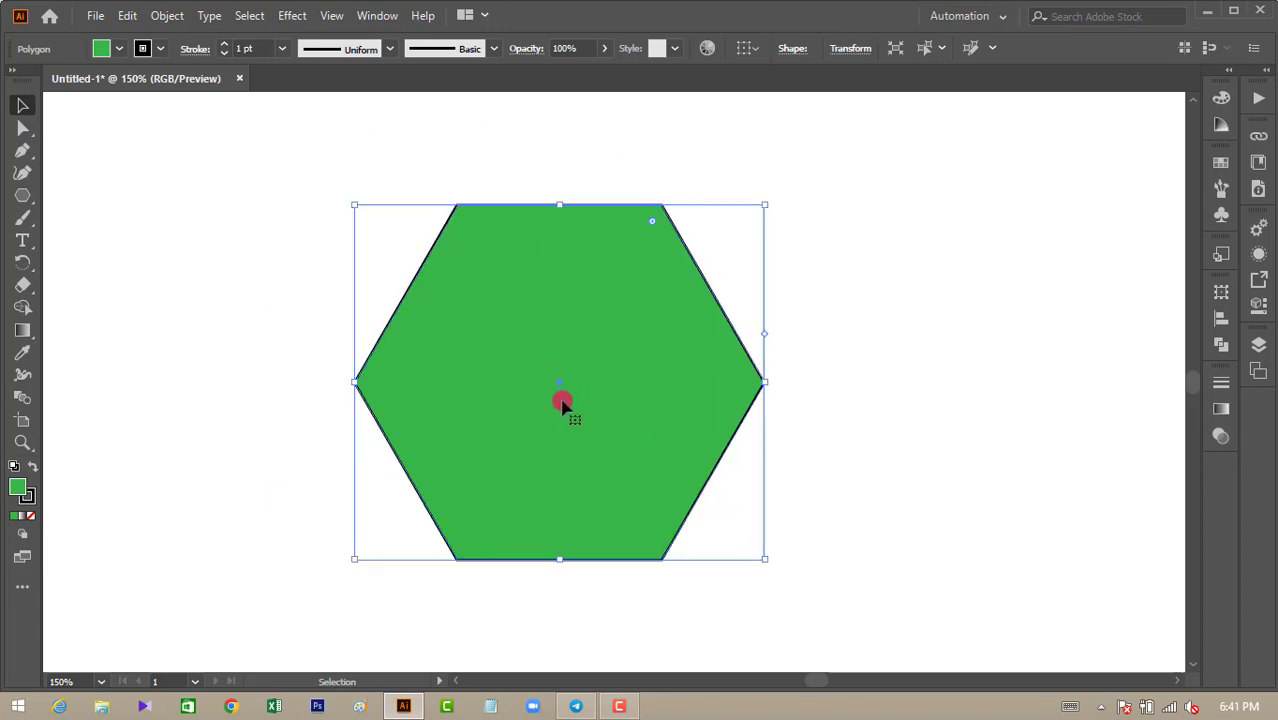
# Step: Round the hexagon's two left corners to 14.41 mm and reselect the whole shape
pyautogui.click(23, 131)
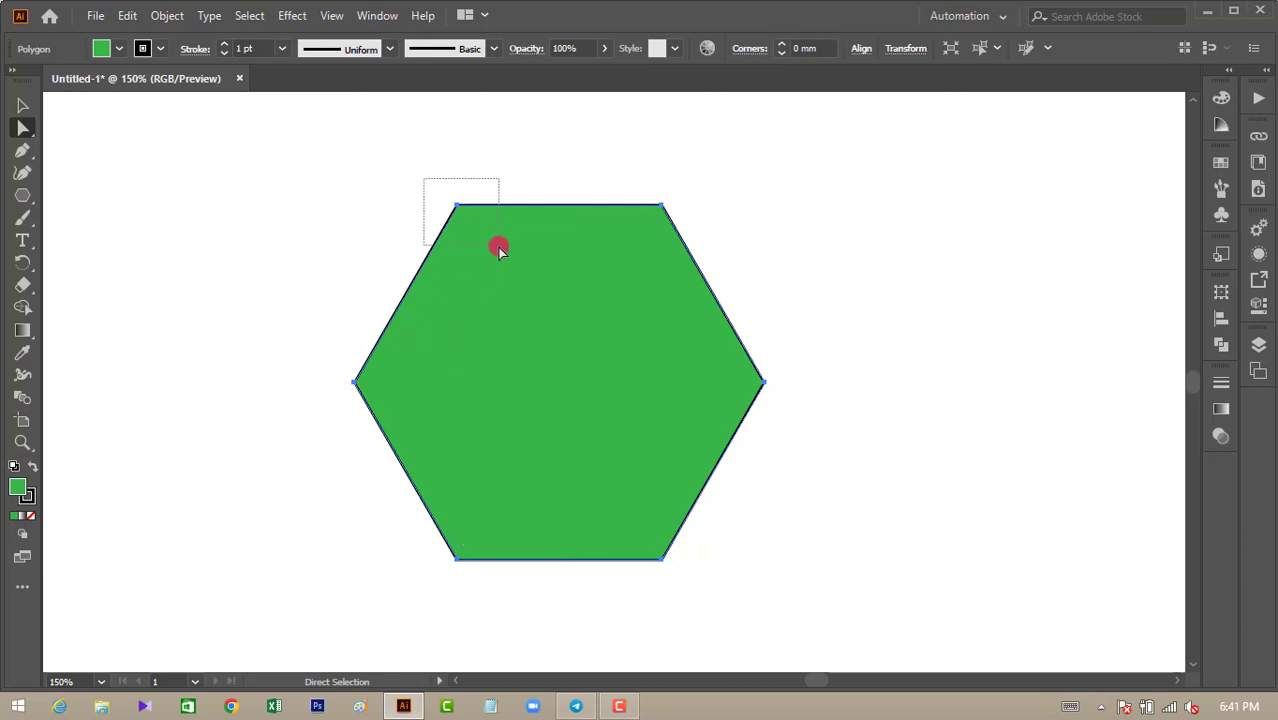
pyautogui.moveTo(500, 250); pyautogui.dragTo(497, 256)
pyautogui.moveTo(467, 577); pyautogui.dragTo(440, 506)
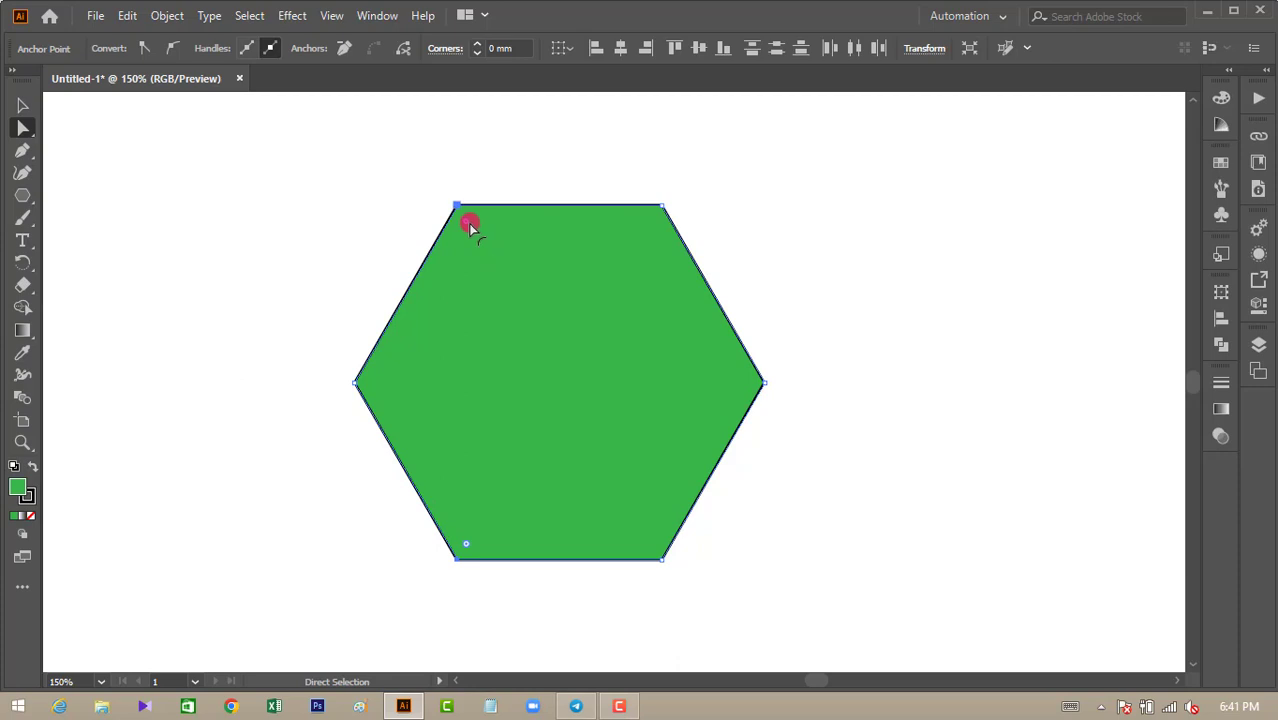
pyautogui.moveTo(465, 223); pyautogui.dragTo(543, 280)
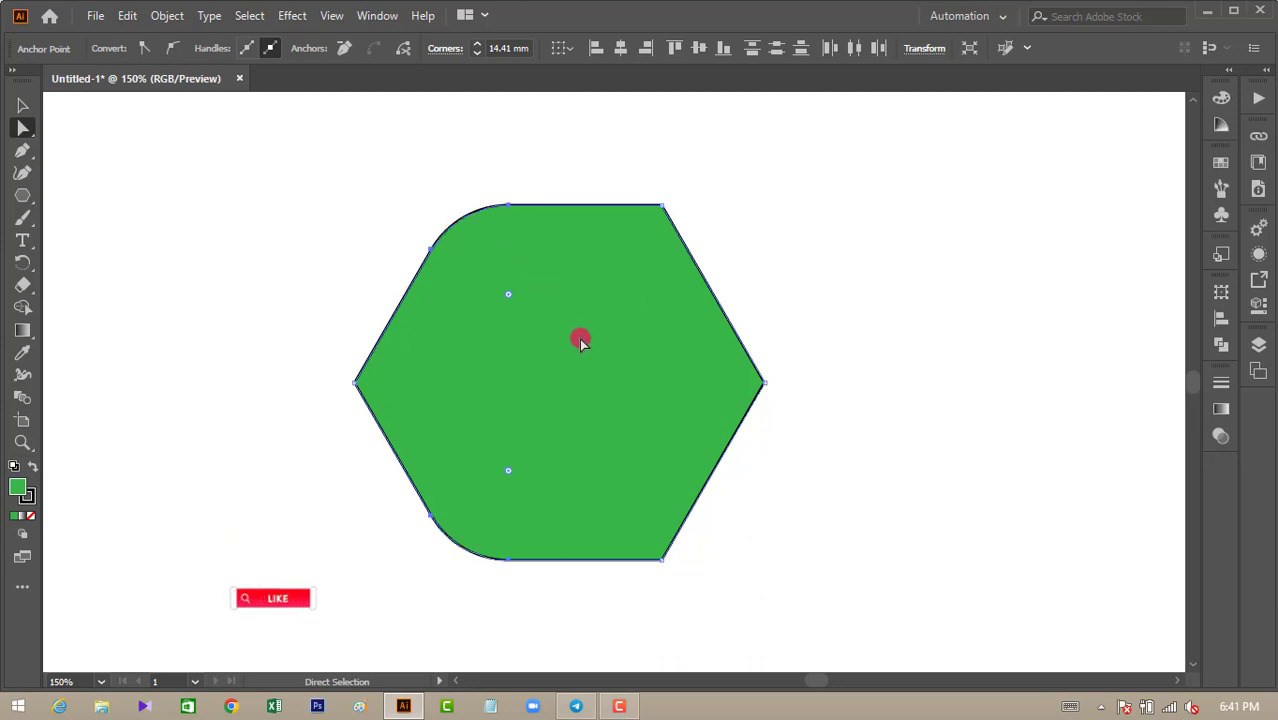
pyautogui.click(22, 106)
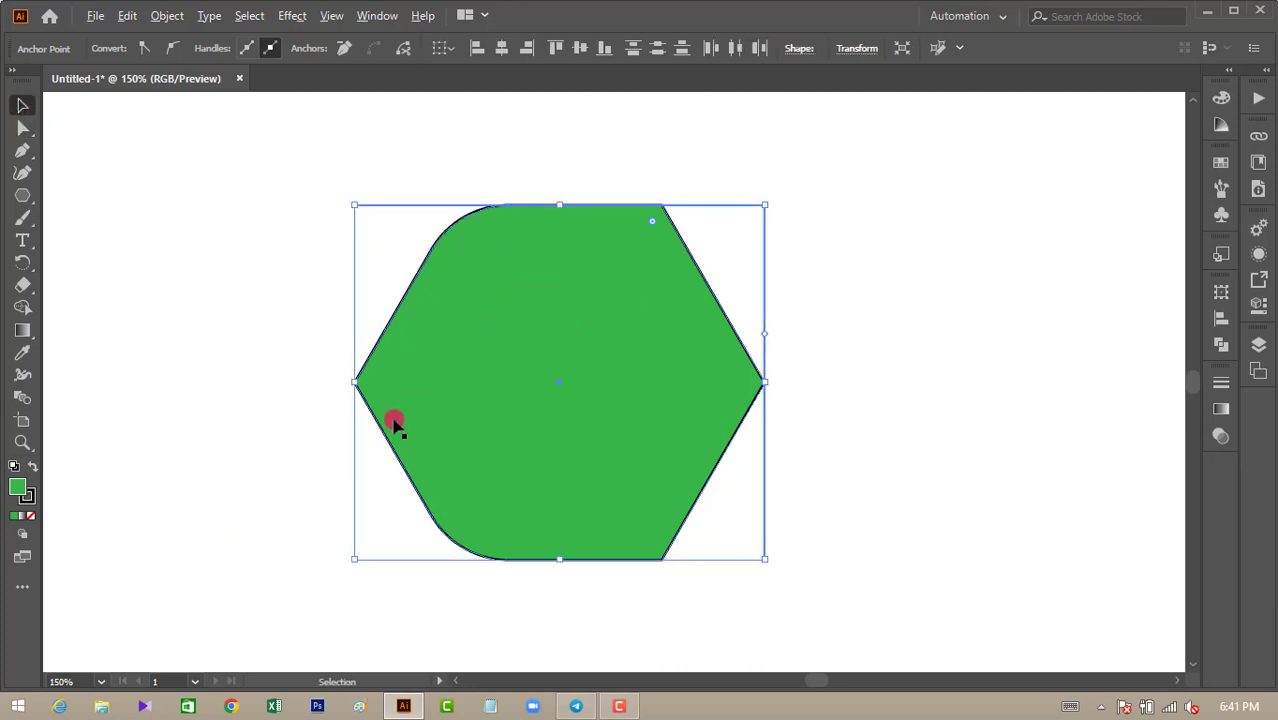
pyautogui.click(436, 286)
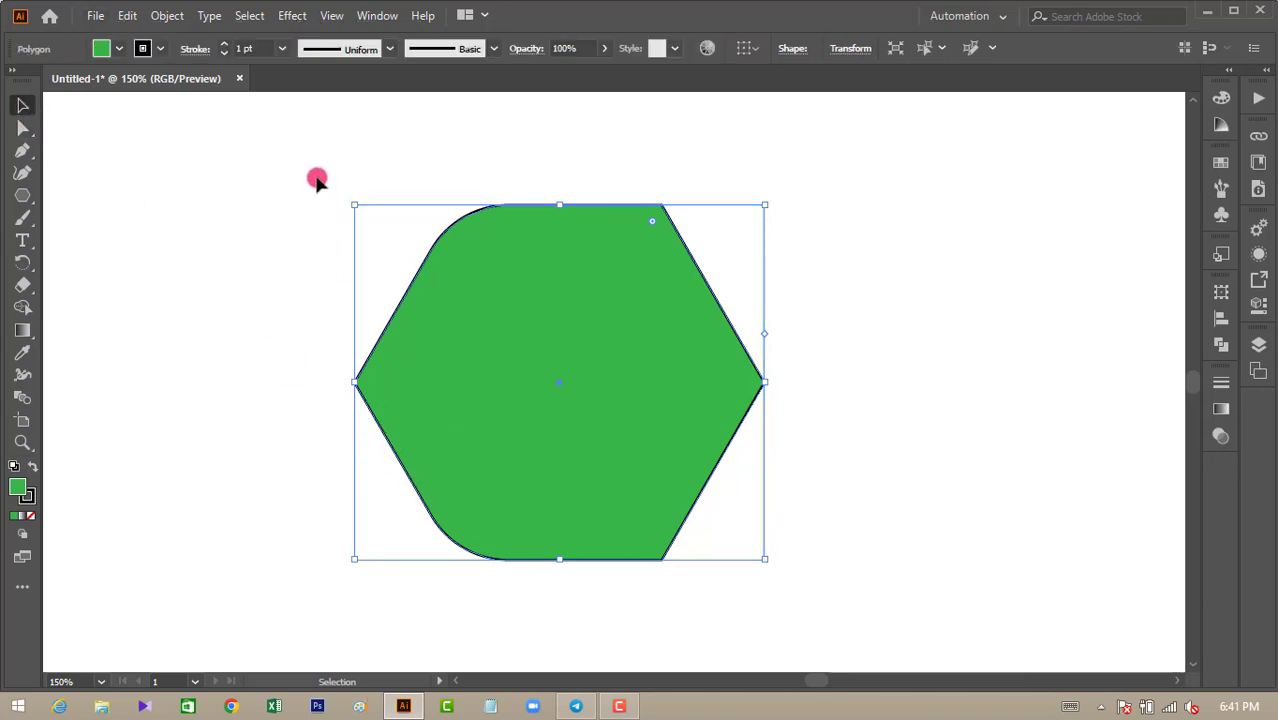
# Step: Subtract a right-offset copy of the rounded hexagon with Minus Front, leaving a chevron band
pyautogui.moveTo(291, 160); pyautogui.dragTo(780, 600)
pyautogui.moveTo(443, 530); pyautogui.dragTo(503, 530)
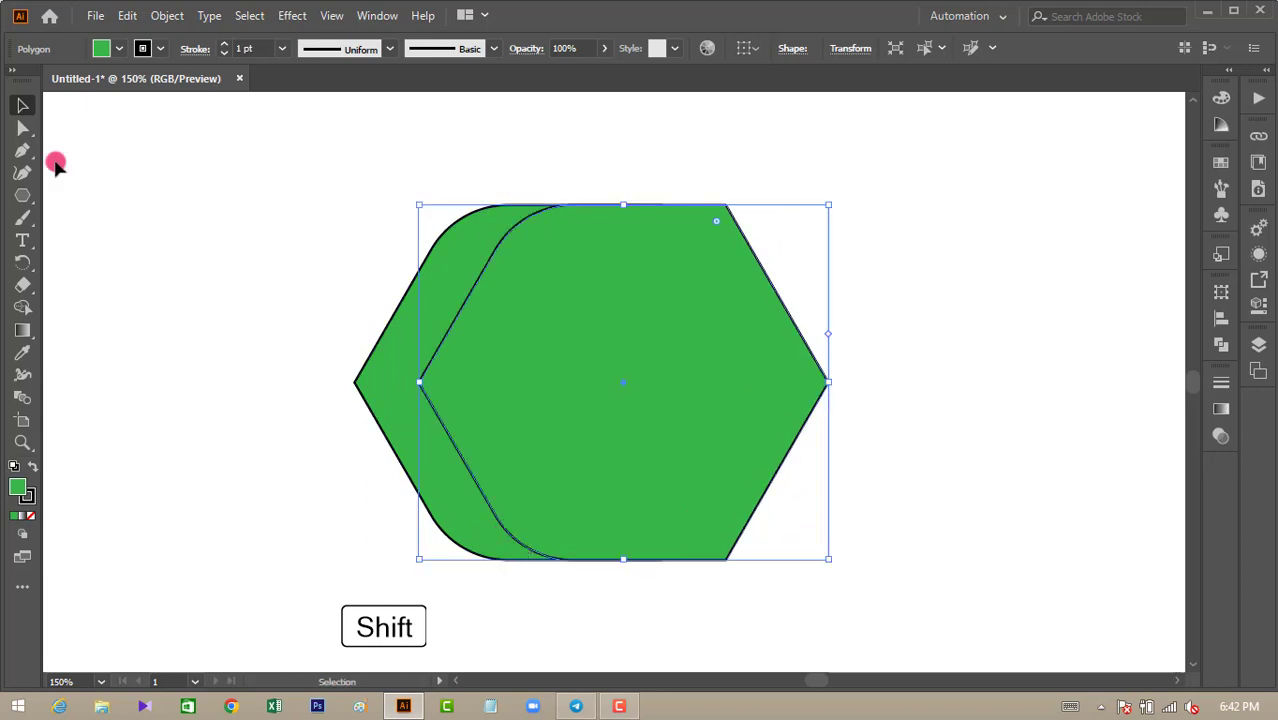
pyautogui.moveTo(300, 163); pyautogui.dragTo(948, 632)
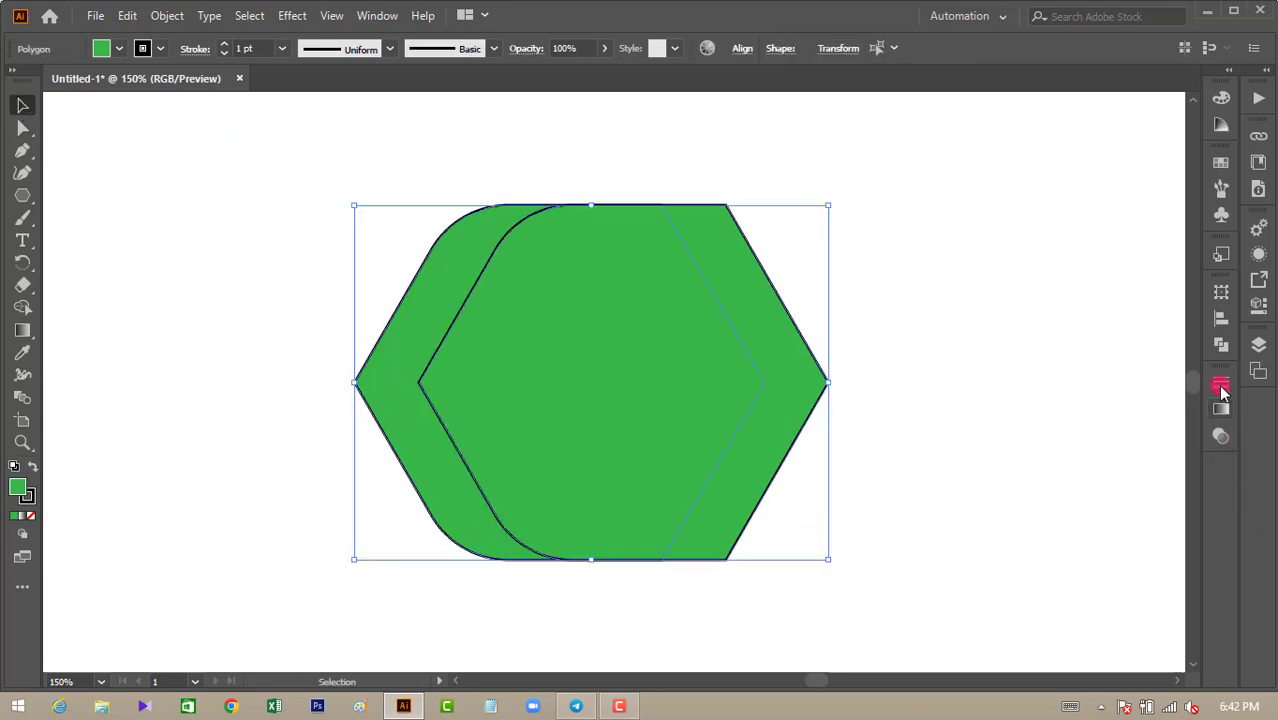
pyautogui.click(1221, 344)
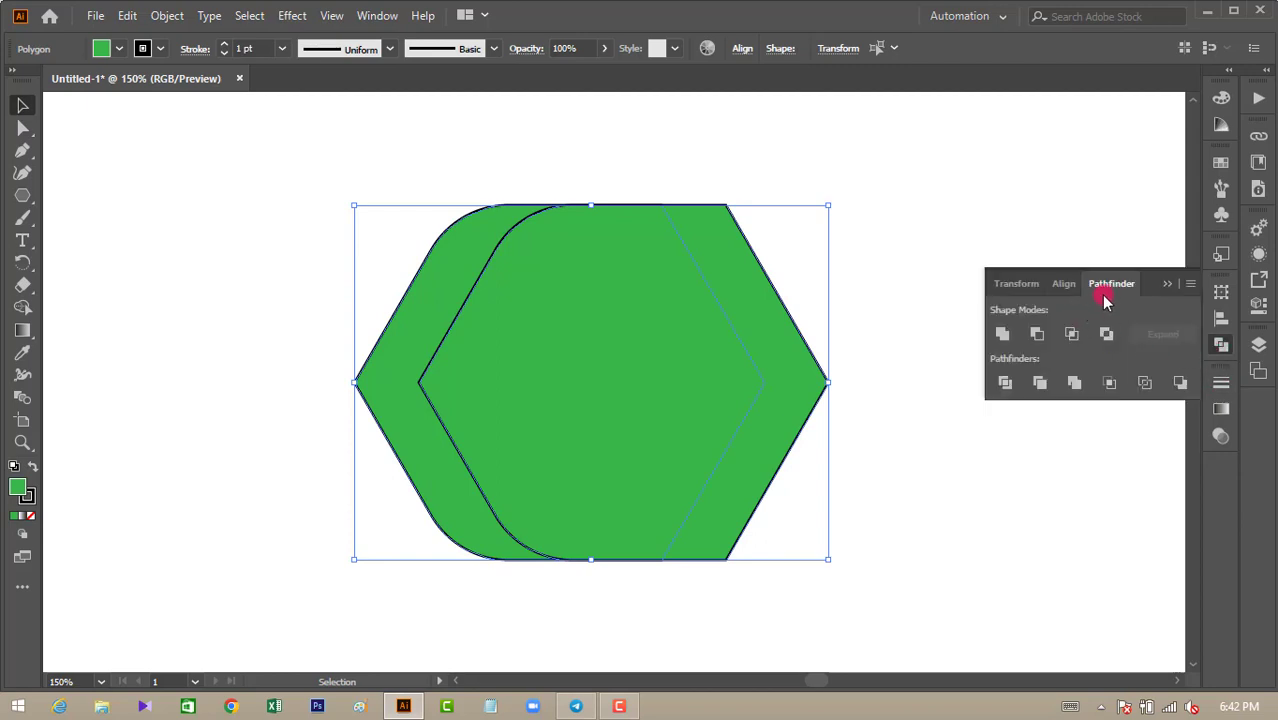
pyautogui.click(1037, 335)
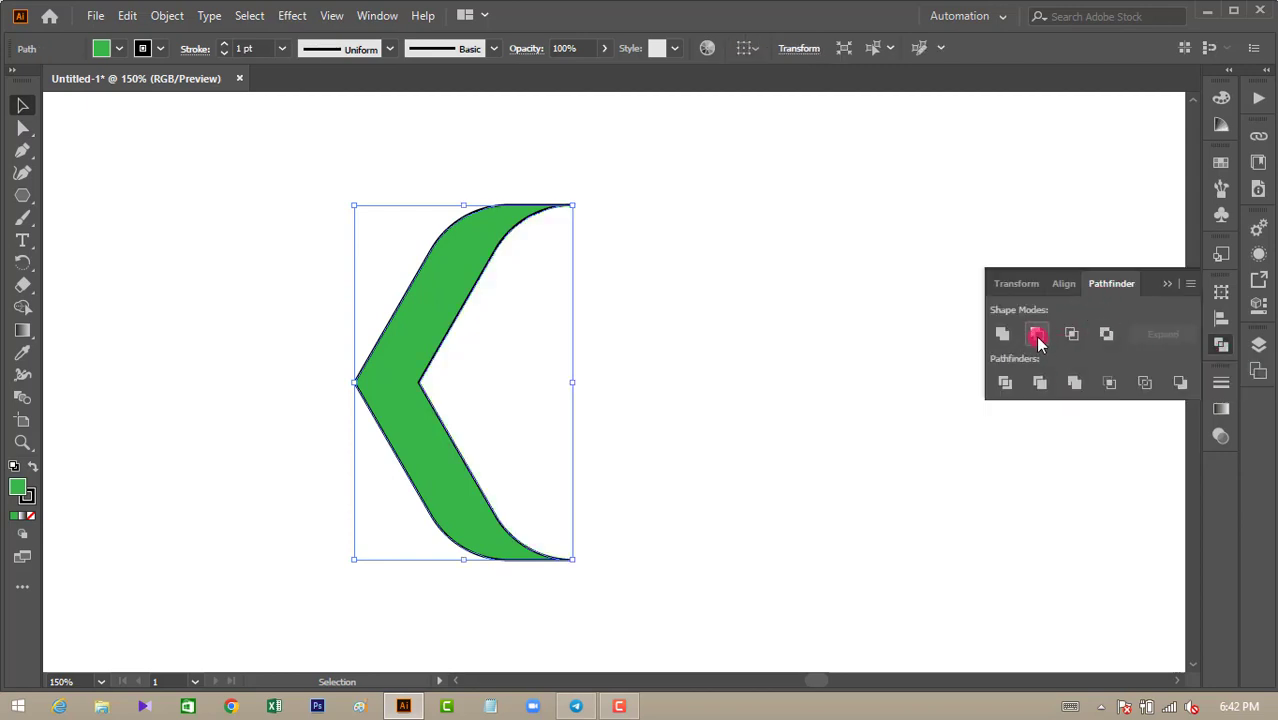
pyautogui.click(239, 251)
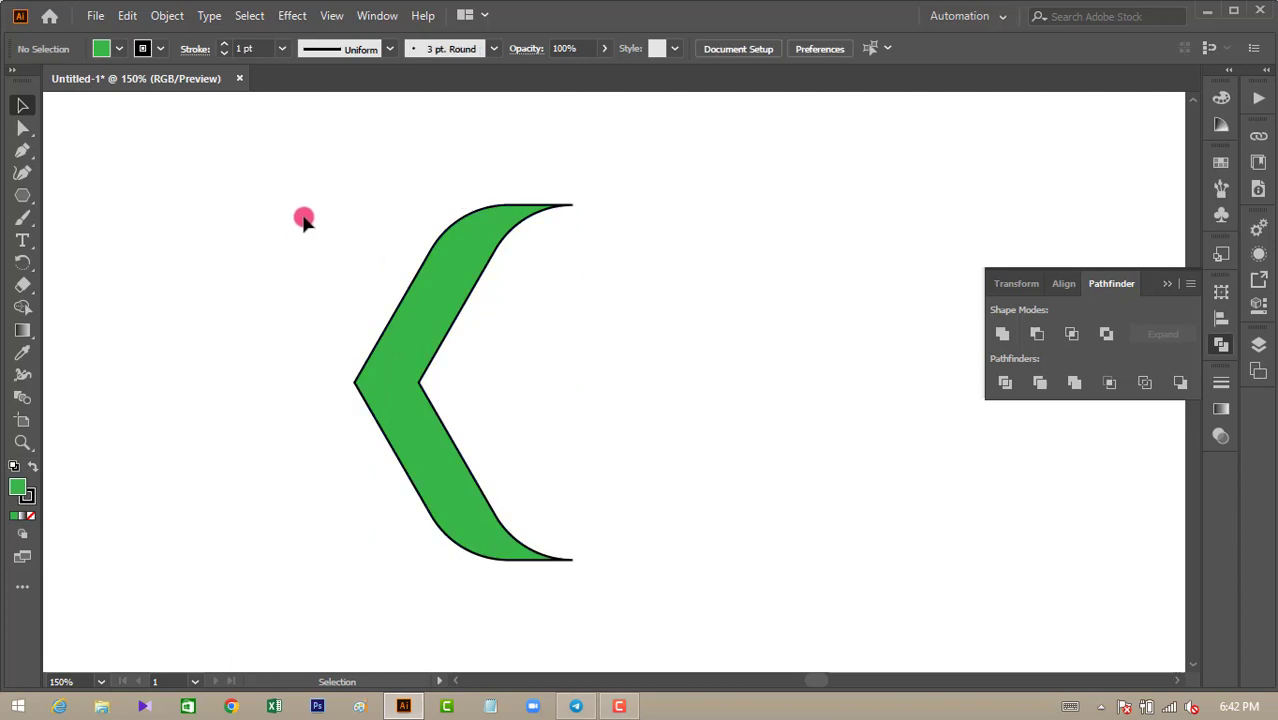
pyautogui.moveTo(282, 178); pyautogui.dragTo(744, 589)
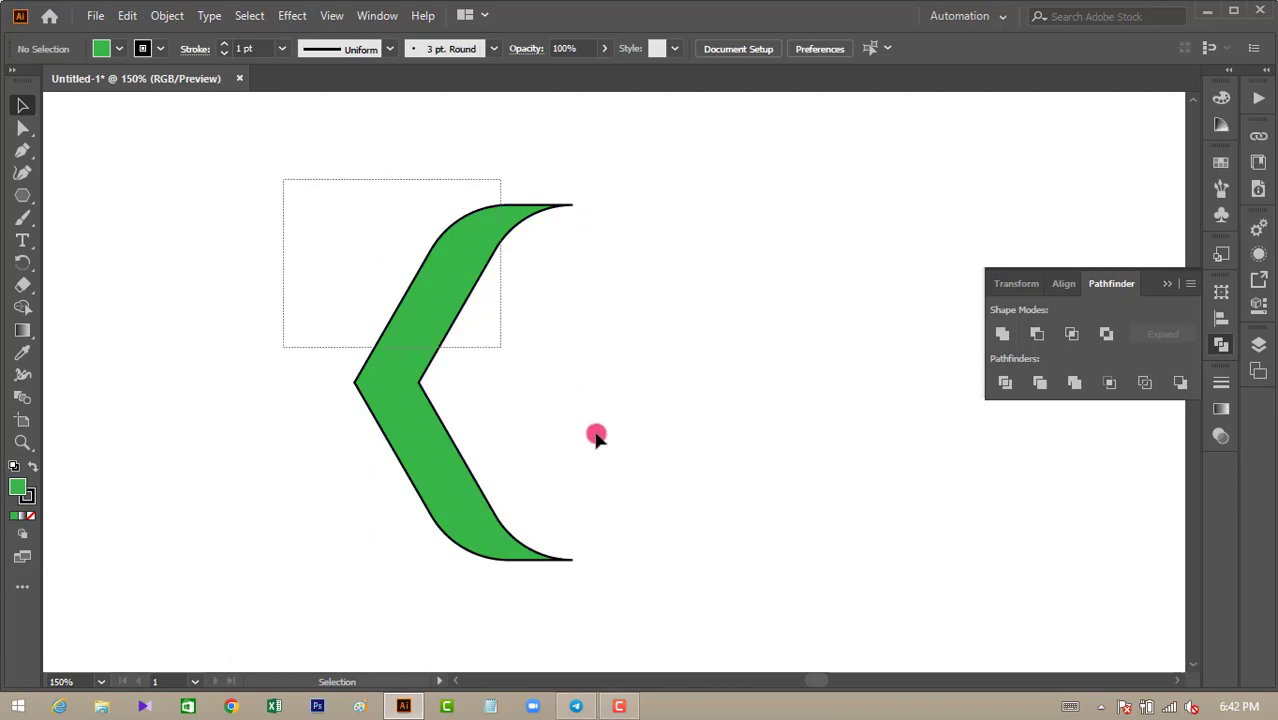
# Step: Shift the chevron right and make a vertically reflected copy of it
pyautogui.click(1165, 284)
pyautogui.moveTo(405, 340); pyautogui.dragTo(474, 354)
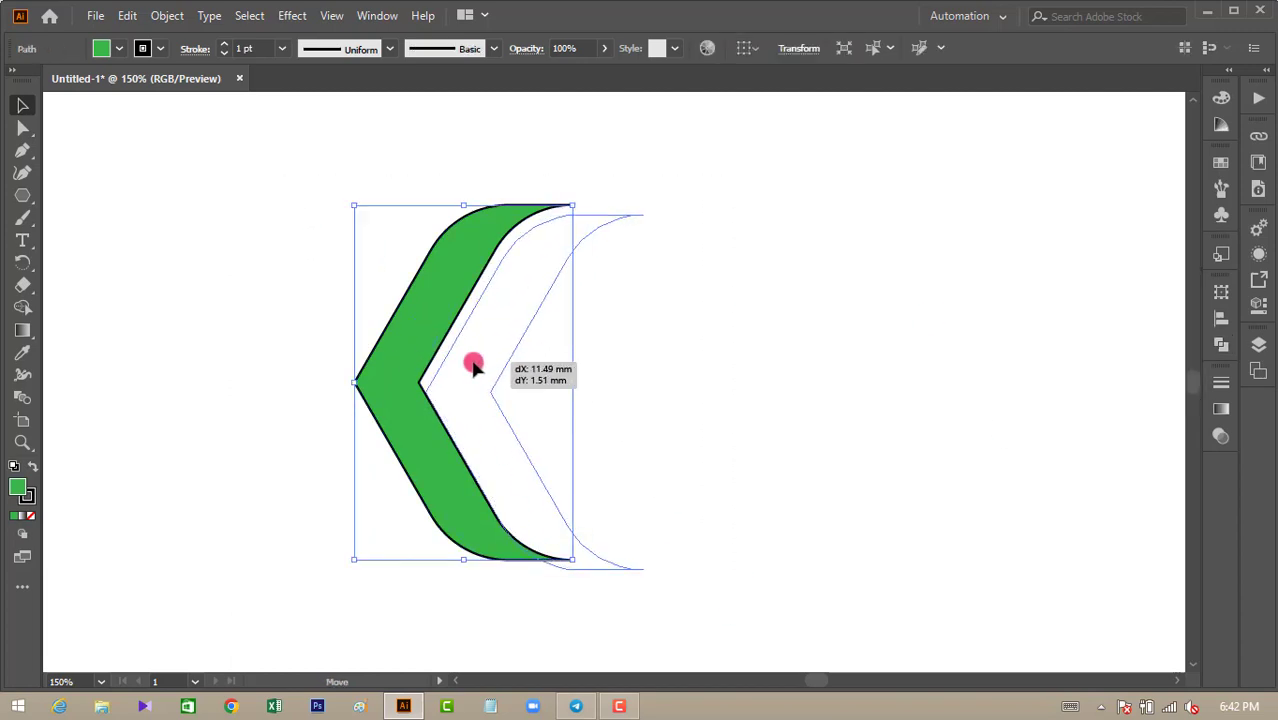
pyautogui.rightClick(467, 368)
pyautogui.moveTo(525, 575)
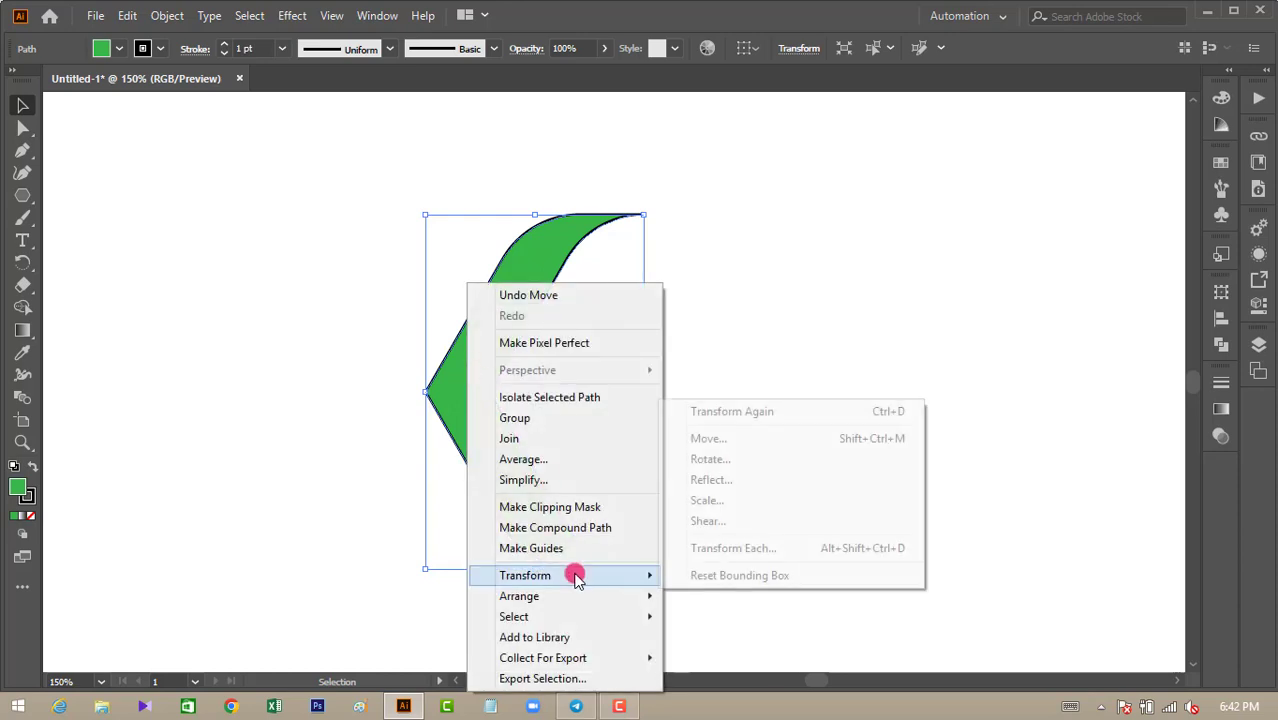
pyautogui.click(712, 480)
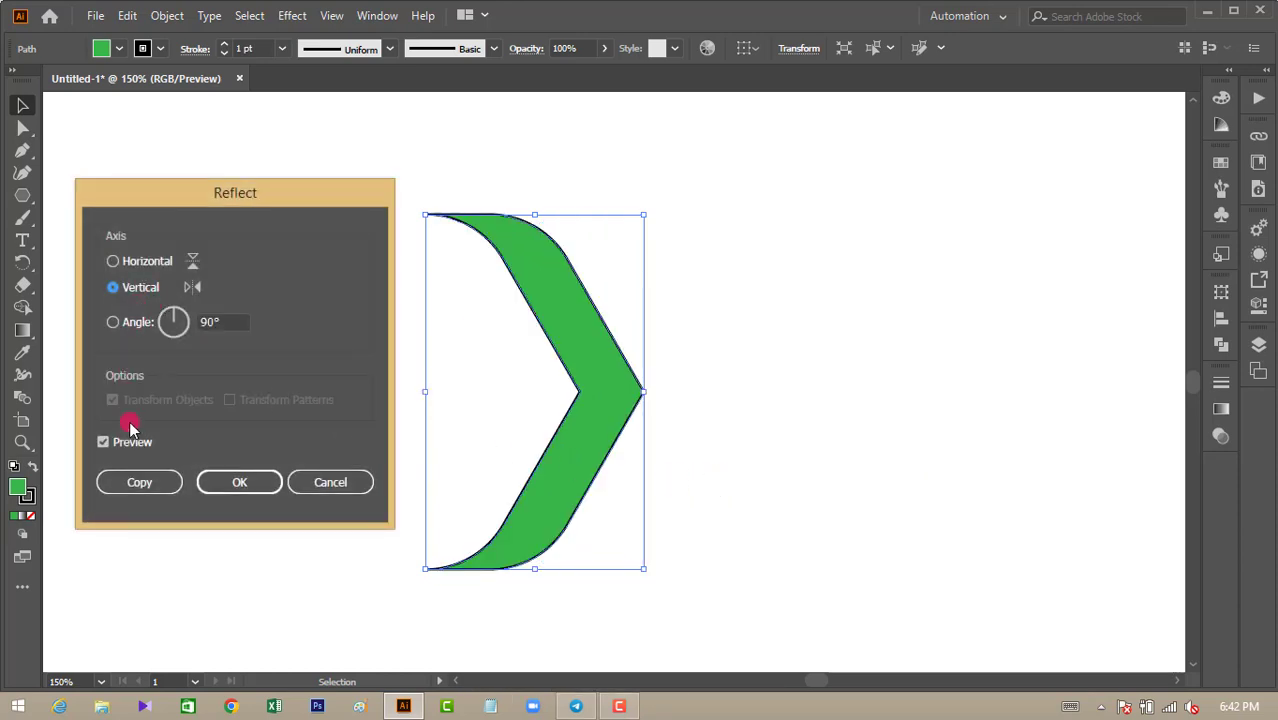
pyautogui.click(135, 483)
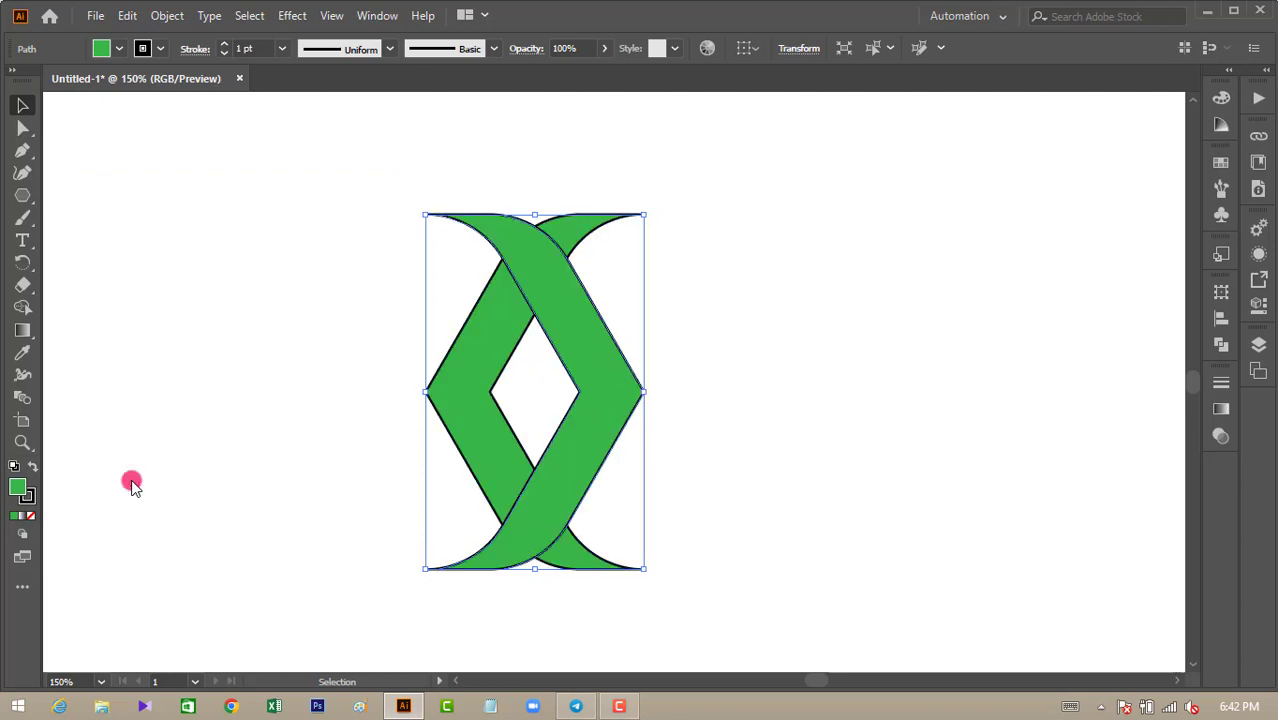
# Step: Nudge the mirrored copy right until the two bands interlock into a ring
pyautogui.hotkey('shift', 'Right')
pyautogui.hotkey('shift', 'Right')
pyautogui.hotkey('shift', 'Right')
pyautogui.hotkey('shift', 'Right')
pyautogui.hotkey('shift', 'Right')
pyautogui.hotkey('shift', 'Right')
pyautogui.hotkey('shift', 'Right')
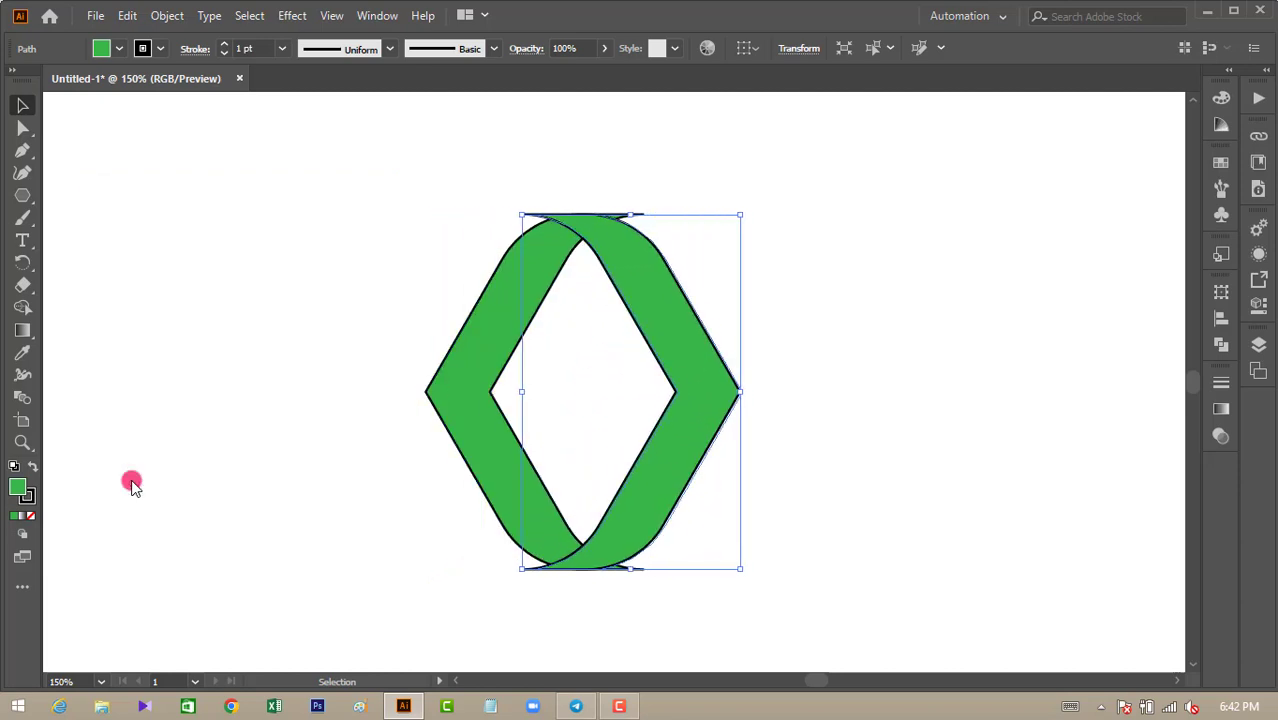
pyautogui.press('Right')
pyautogui.press('Right')
pyautogui.press('Right')
pyautogui.press('Right')
pyautogui.press('Right')
pyautogui.press('Right')
pyautogui.press('Right')
pyautogui.press('Right')
pyautogui.press('Right')
pyautogui.press('Right')
pyautogui.press('Right')
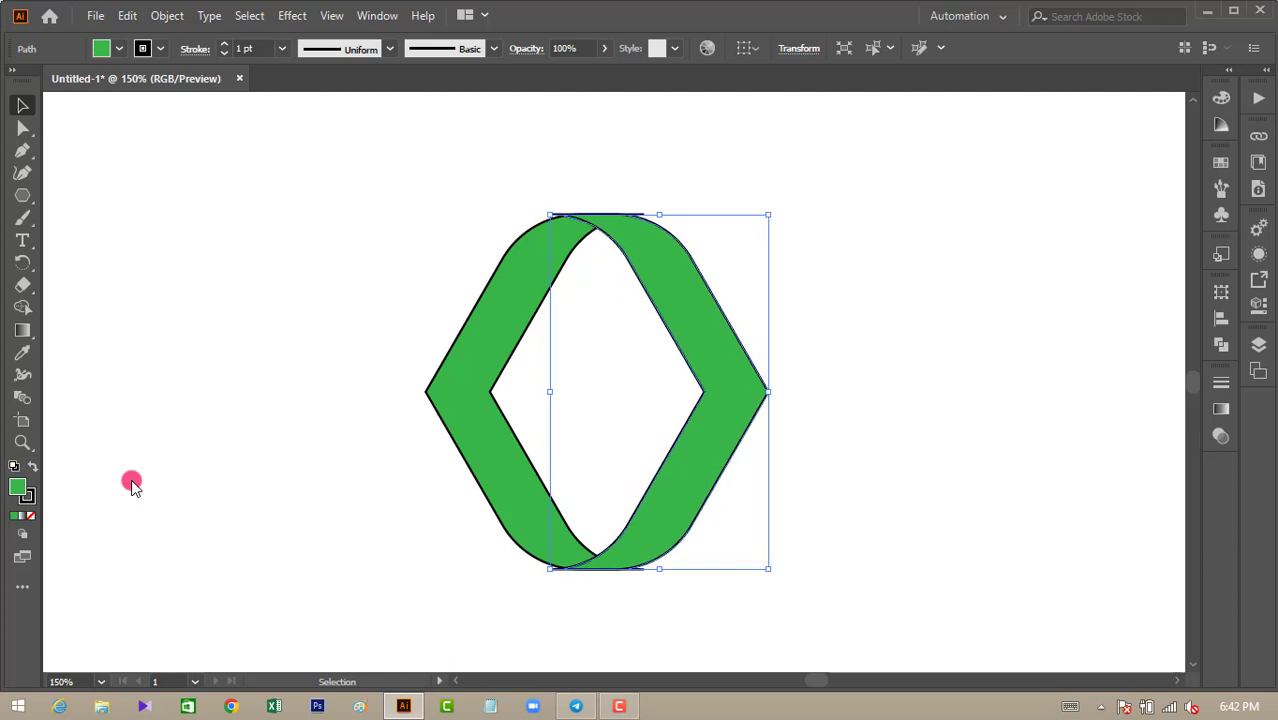
pyautogui.press('Right')
pyautogui.press('Right')
pyautogui.press('Right')
pyautogui.press('Right')
pyautogui.press('Right')
pyautogui.press('Right')
pyautogui.press('Right')
pyautogui.press('Right')
pyautogui.press('Right')
pyautogui.press('Right')
pyautogui.press('Right')
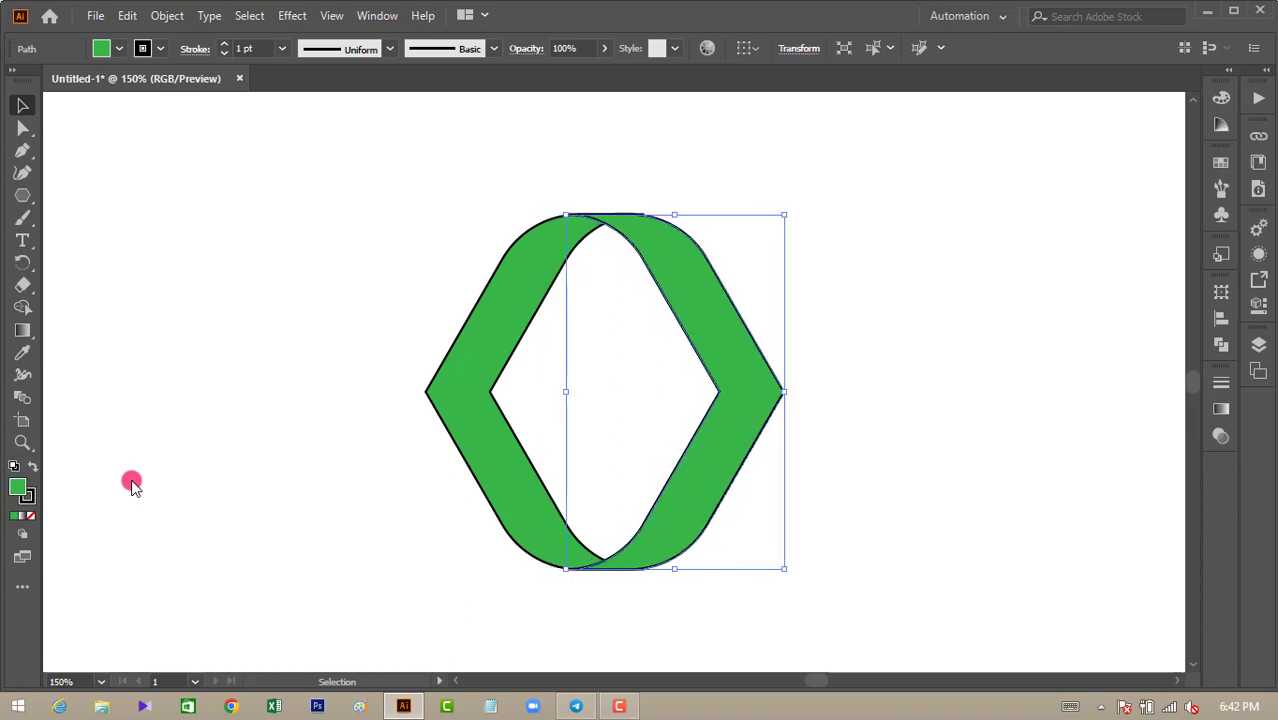
pyautogui.press('Right')
pyautogui.press('Right')
pyautogui.press('Right')
pyautogui.press('Right')
pyautogui.press('Right')
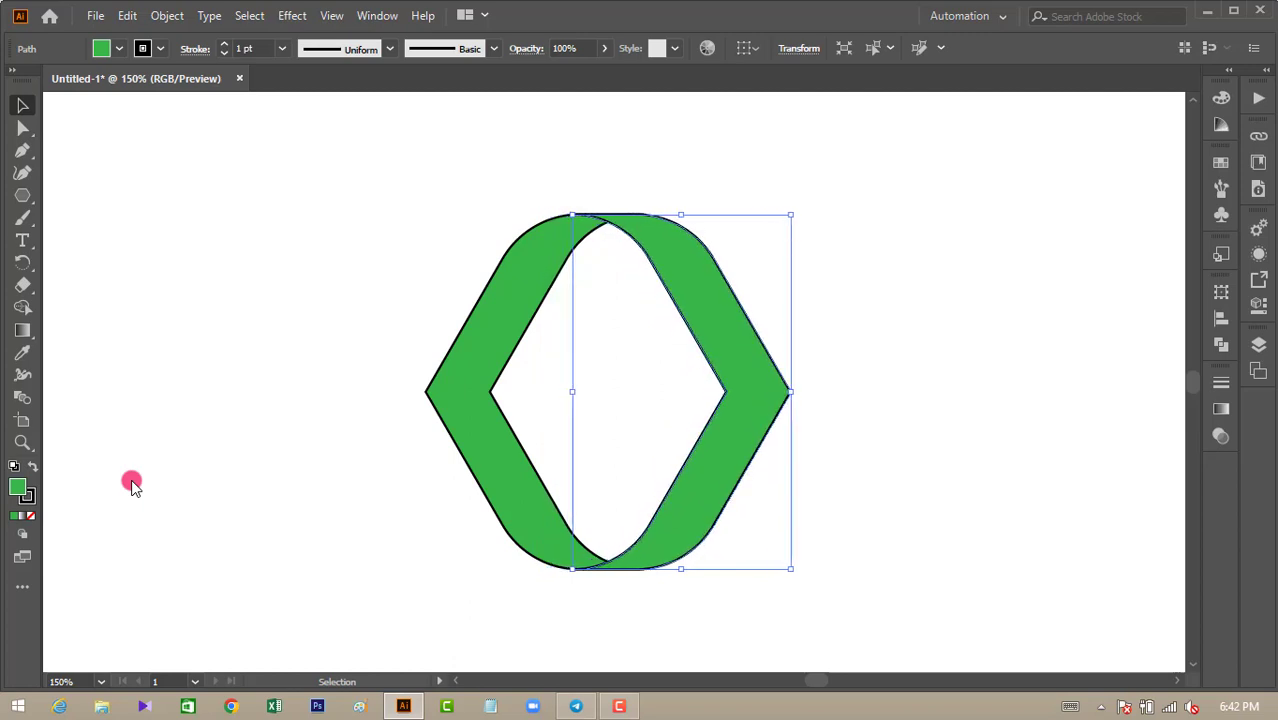
pyautogui.click(955, 398)
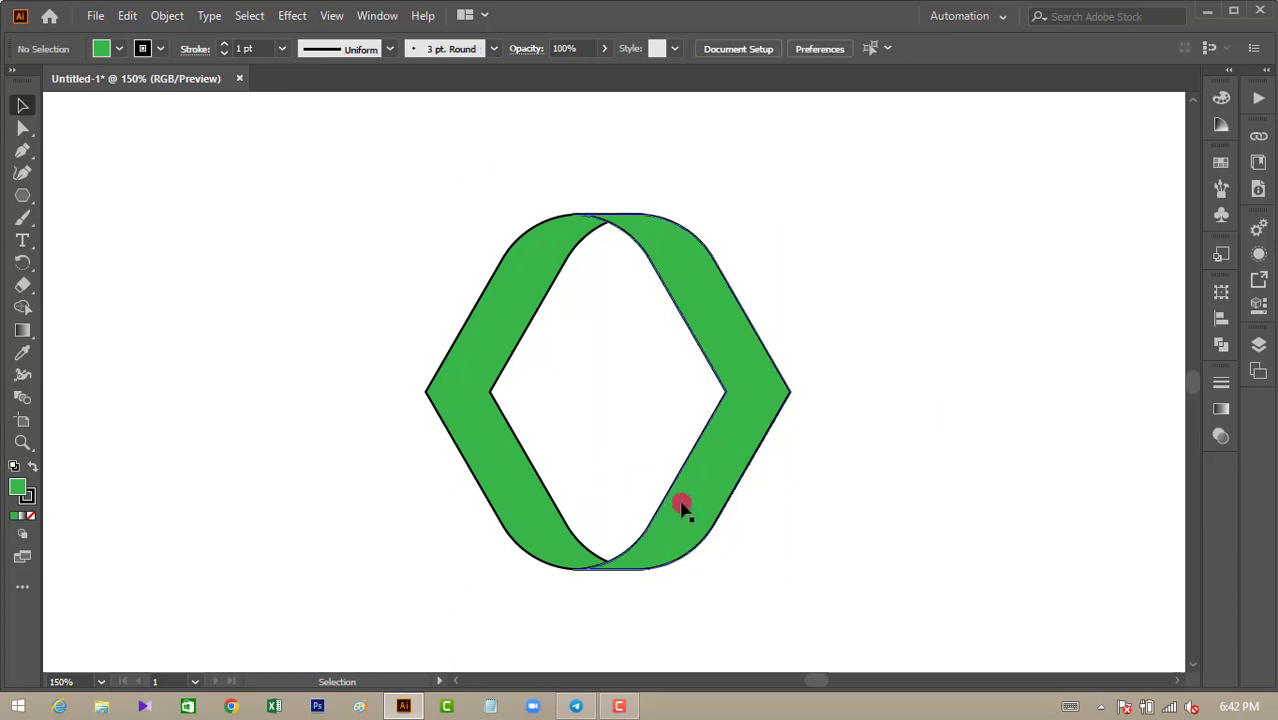
# Step: Select the interlocked chevrons and rotate them 90 degrees
pyautogui.hotkey('ctrl', '+')
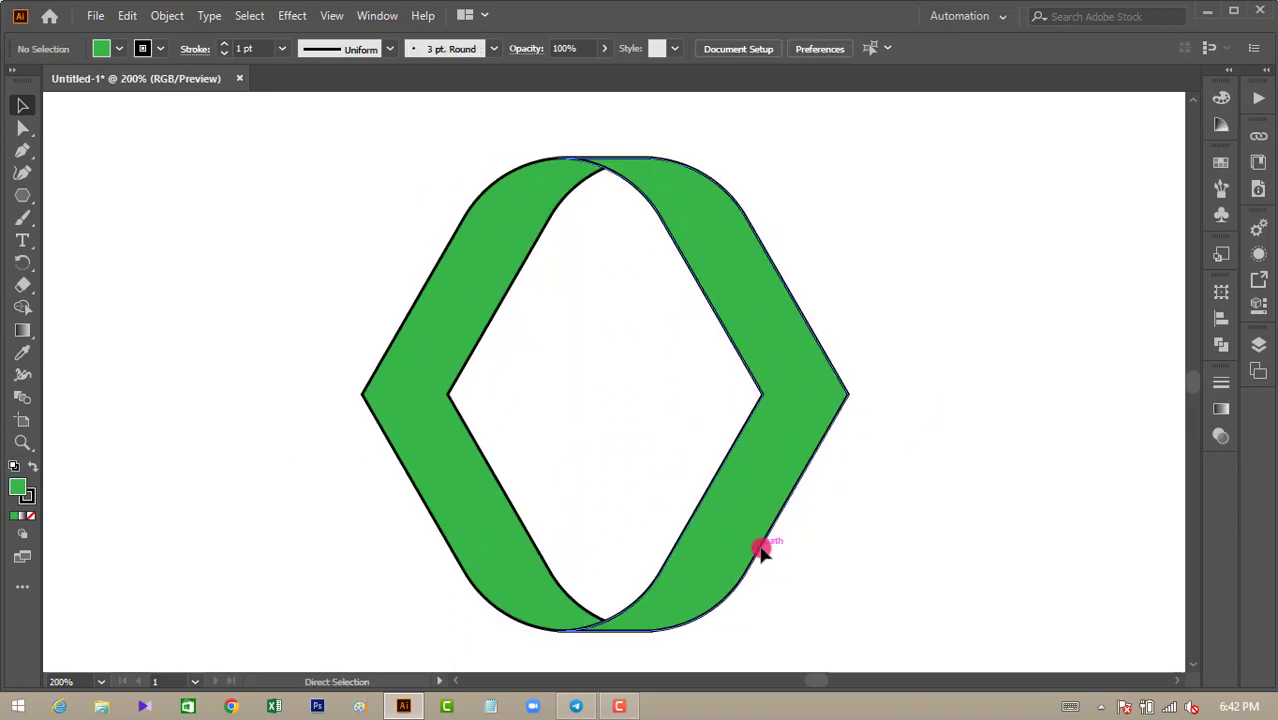
pyautogui.press('h')
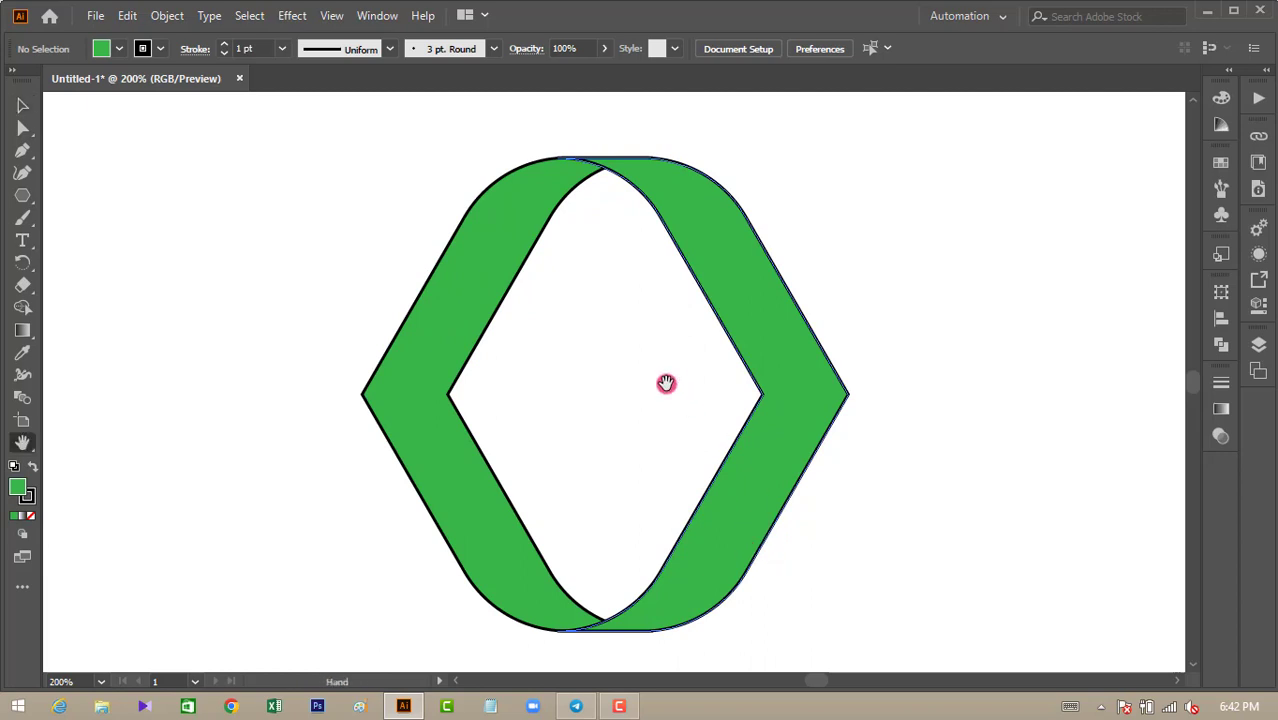
pyautogui.moveTo(639, 375); pyautogui.dragTo(635, 407)
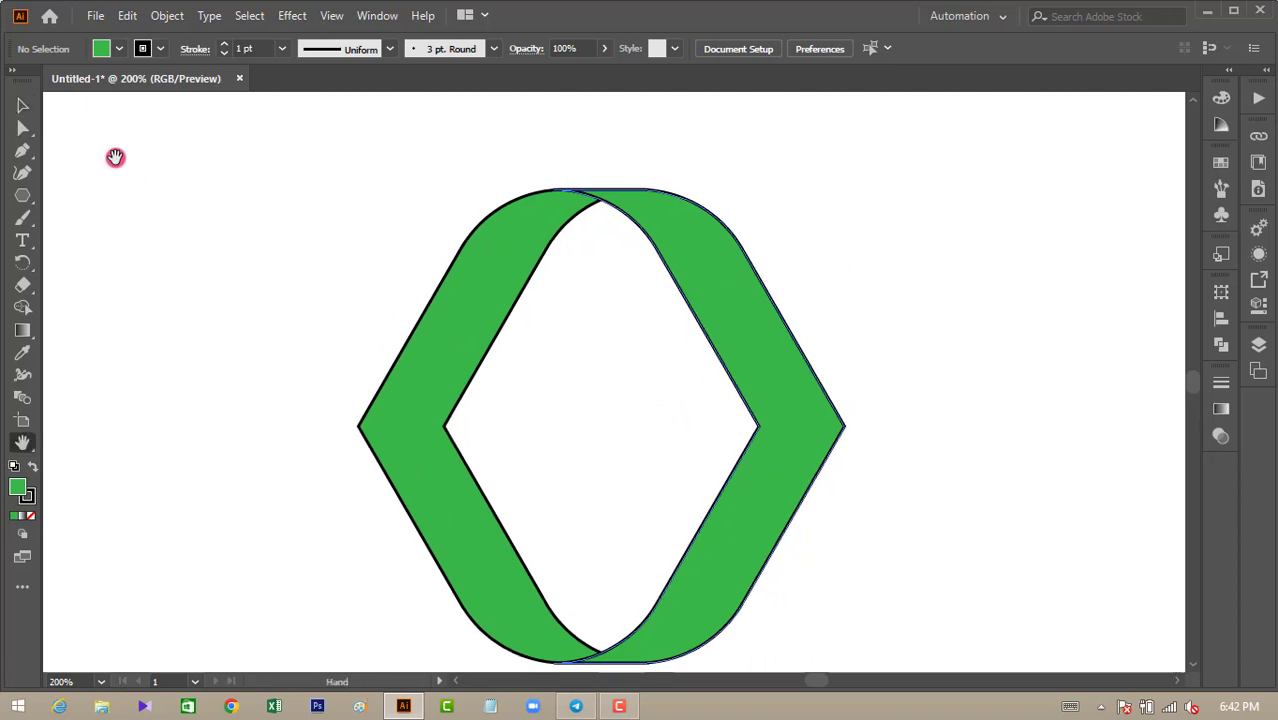
pyautogui.click(23, 106)
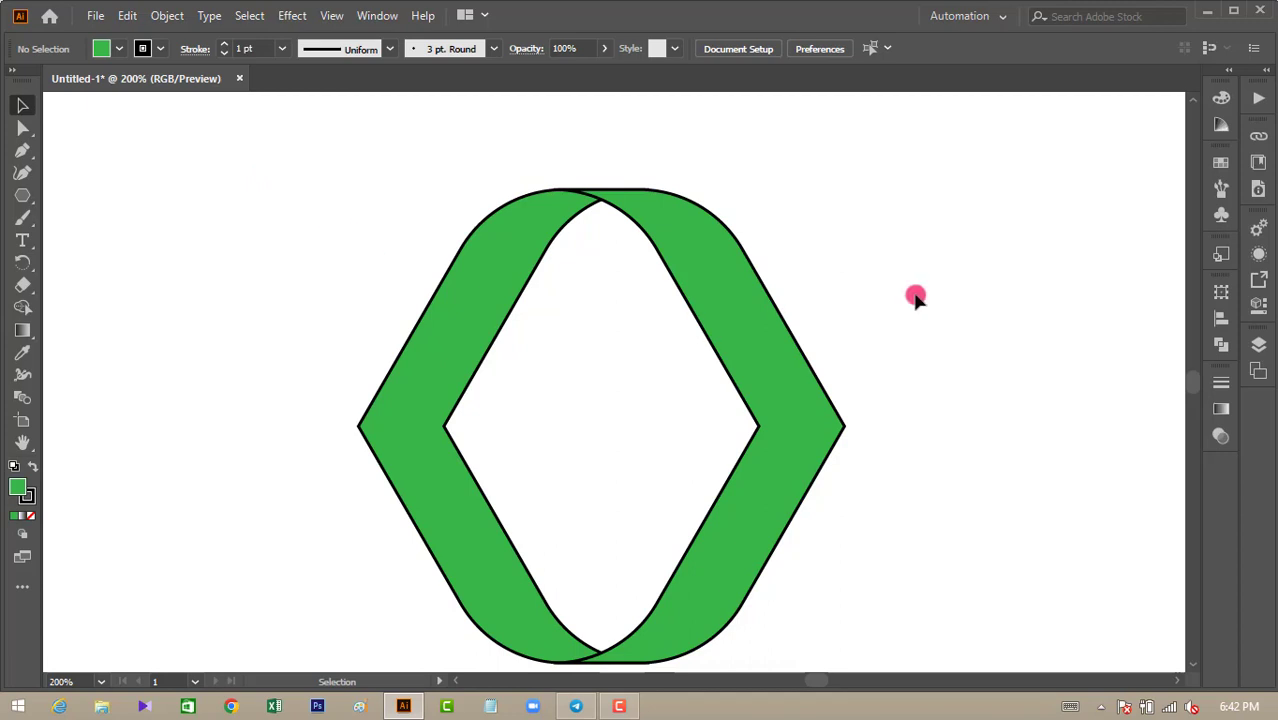
pyautogui.scroll(-1, 916, 297)
pyautogui.moveTo(313, 145); pyautogui.dragTo(901, 651)
pyautogui.hotkey('ctrl', '-')
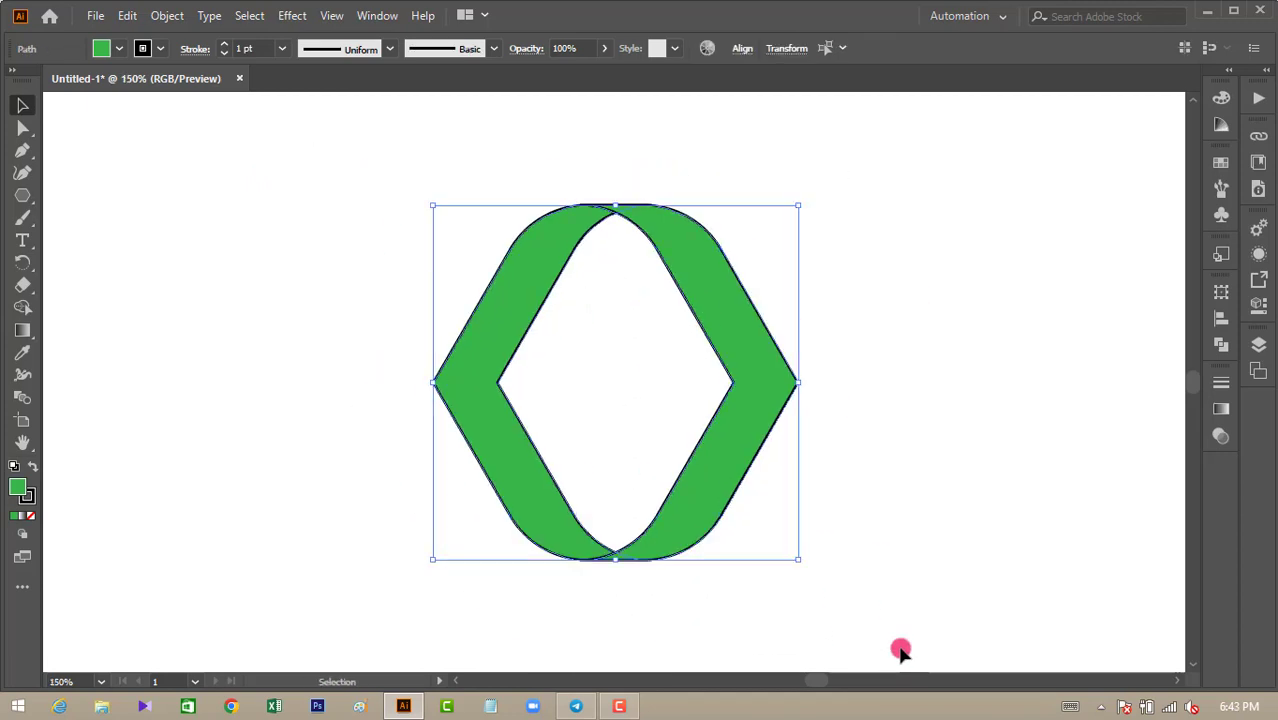
pyautogui.rightClick(563, 370)
pyautogui.moveTo(622, 575)
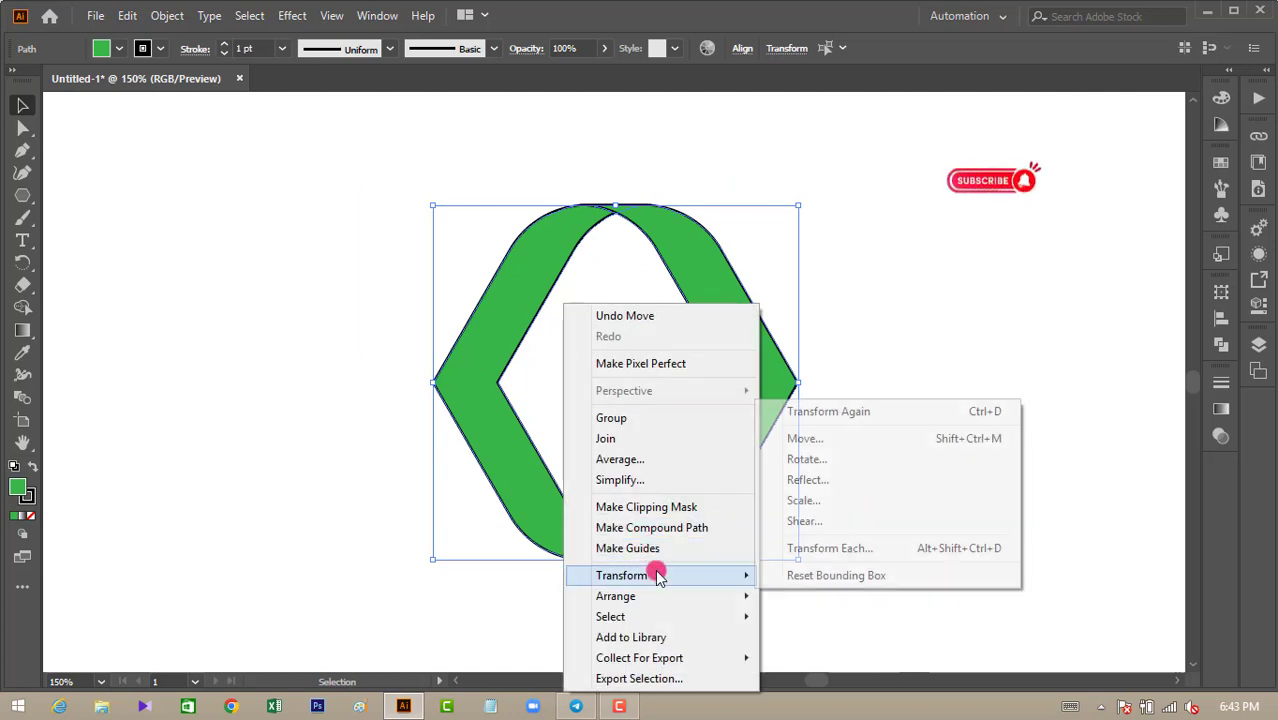
pyautogui.click(838, 460)
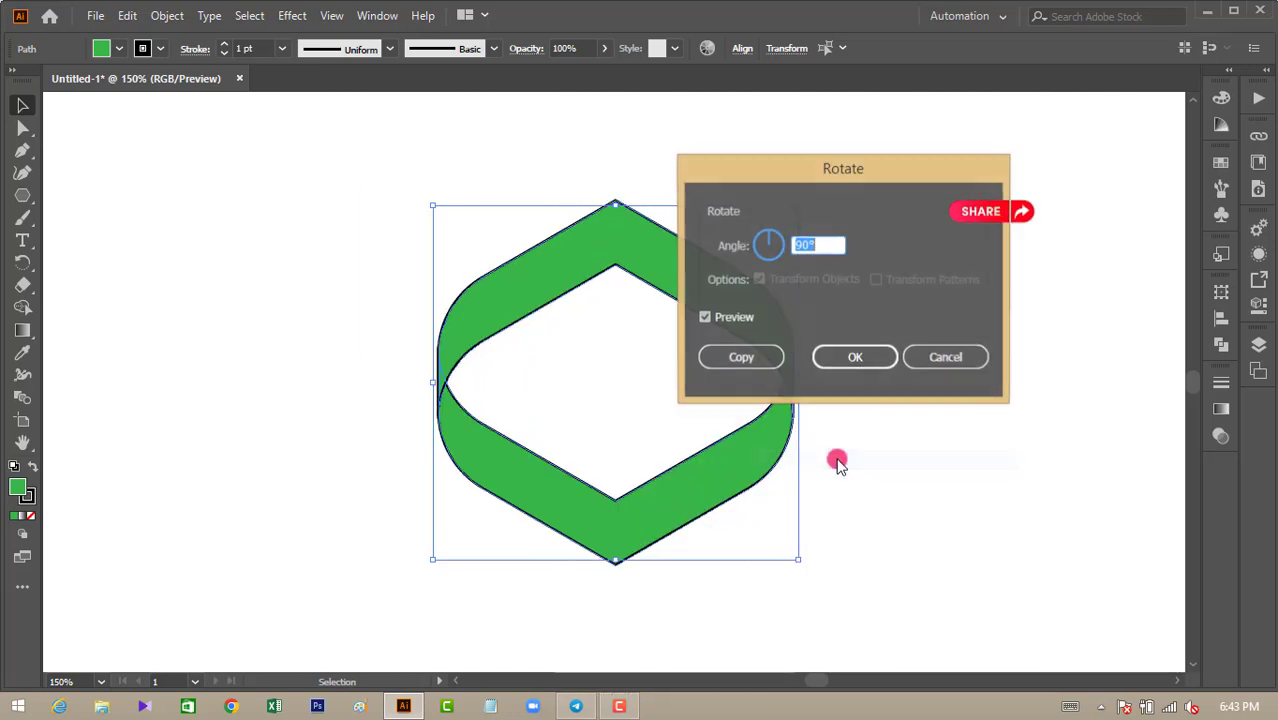
pyautogui.click(862, 357)
# Step: Reselect the rotated ring and shift it slightly left and down
pyautogui.click(872, 440)
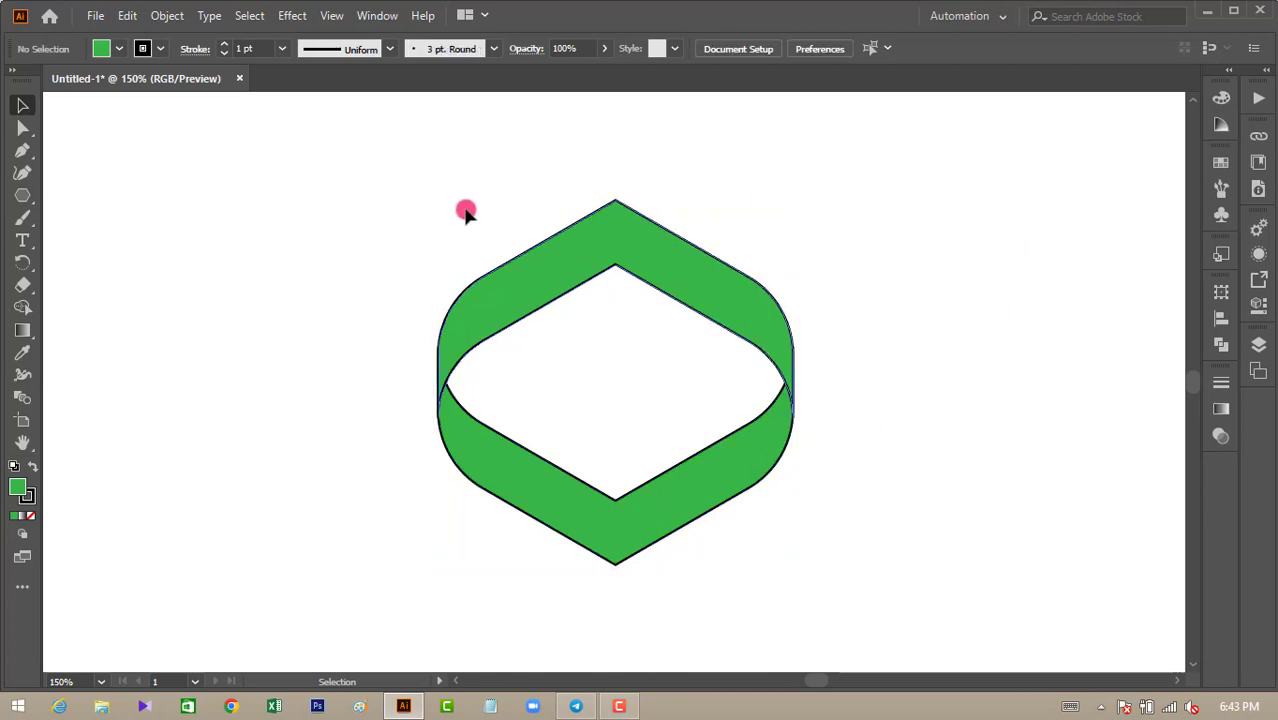
pyautogui.moveTo(419, 178); pyautogui.dragTo(922, 632)
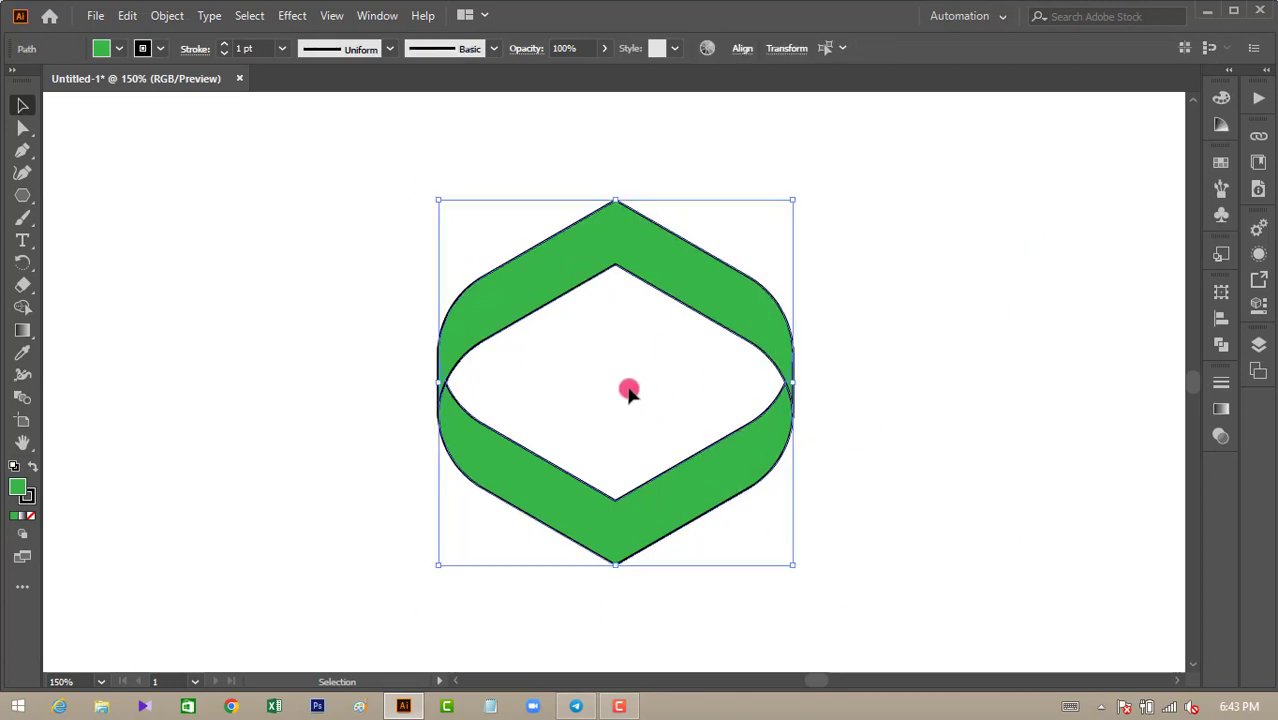
pyautogui.moveTo(588, 346); pyautogui.dragTo(513, 360)
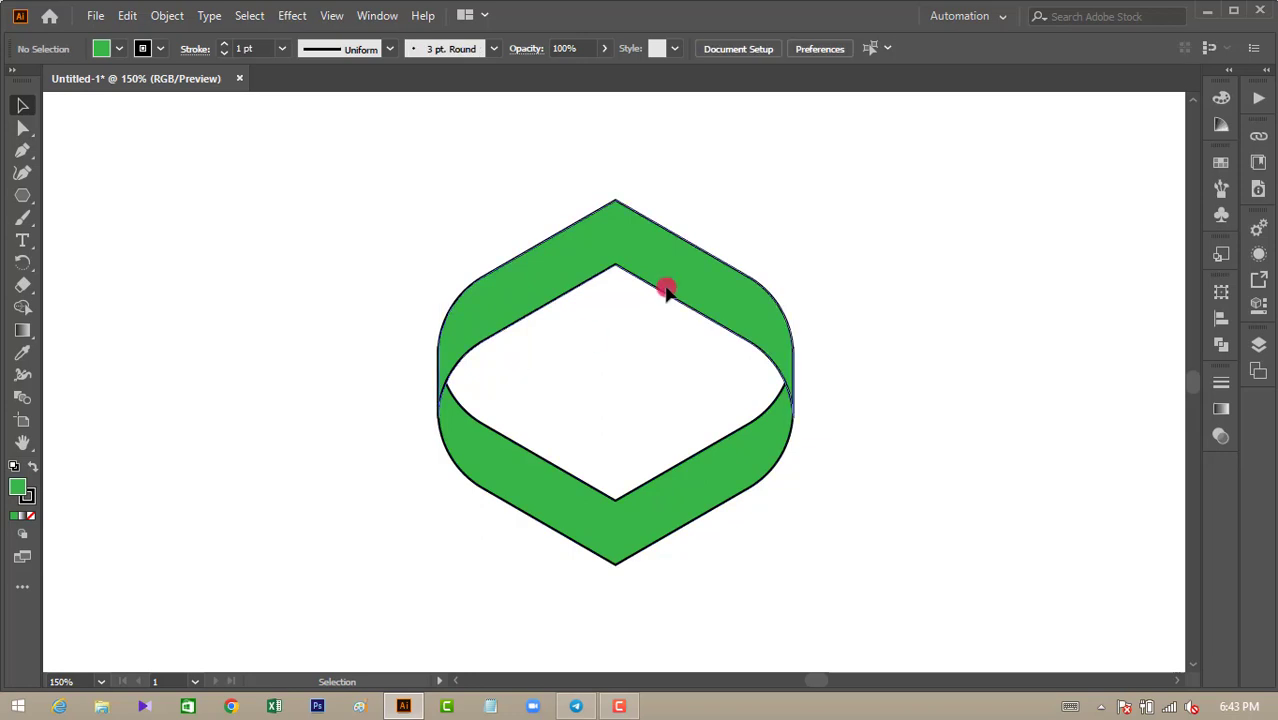
pyautogui.moveTo(343, 151); pyautogui.dragTo(896, 567)
pyautogui.moveTo(753, 321); pyautogui.dragTo(714, 347)
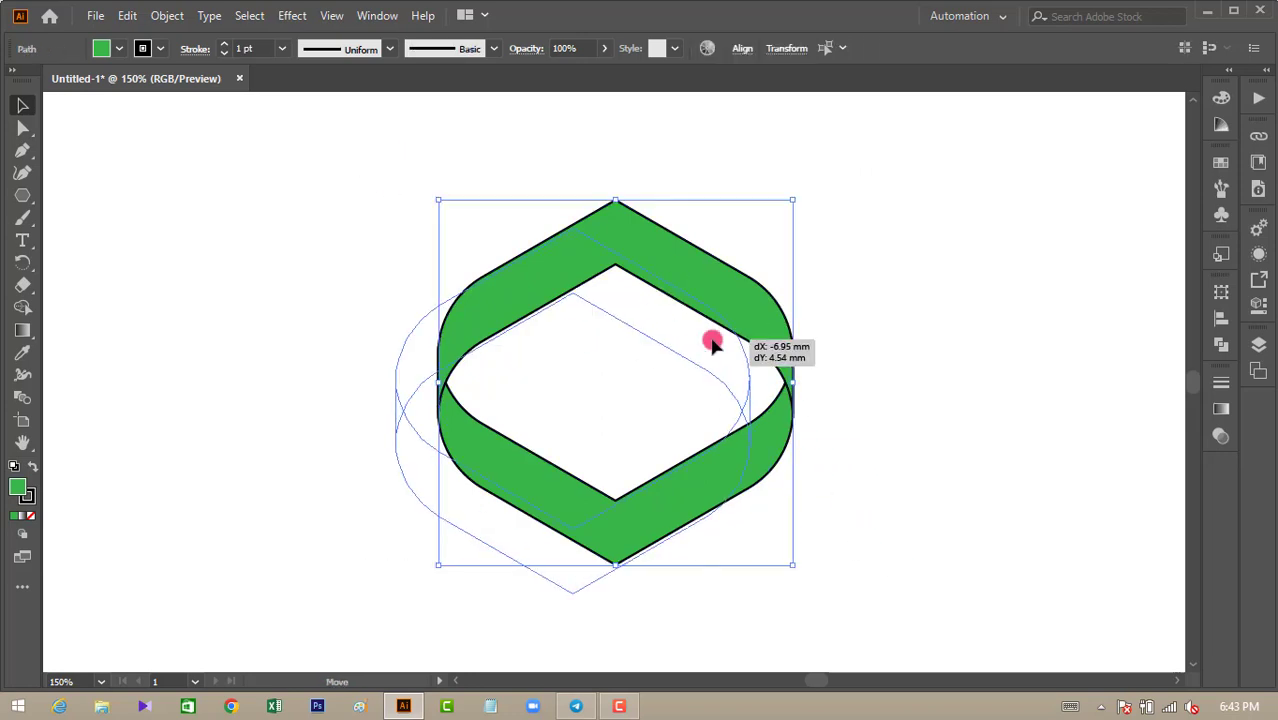
pyautogui.click(846, 418)
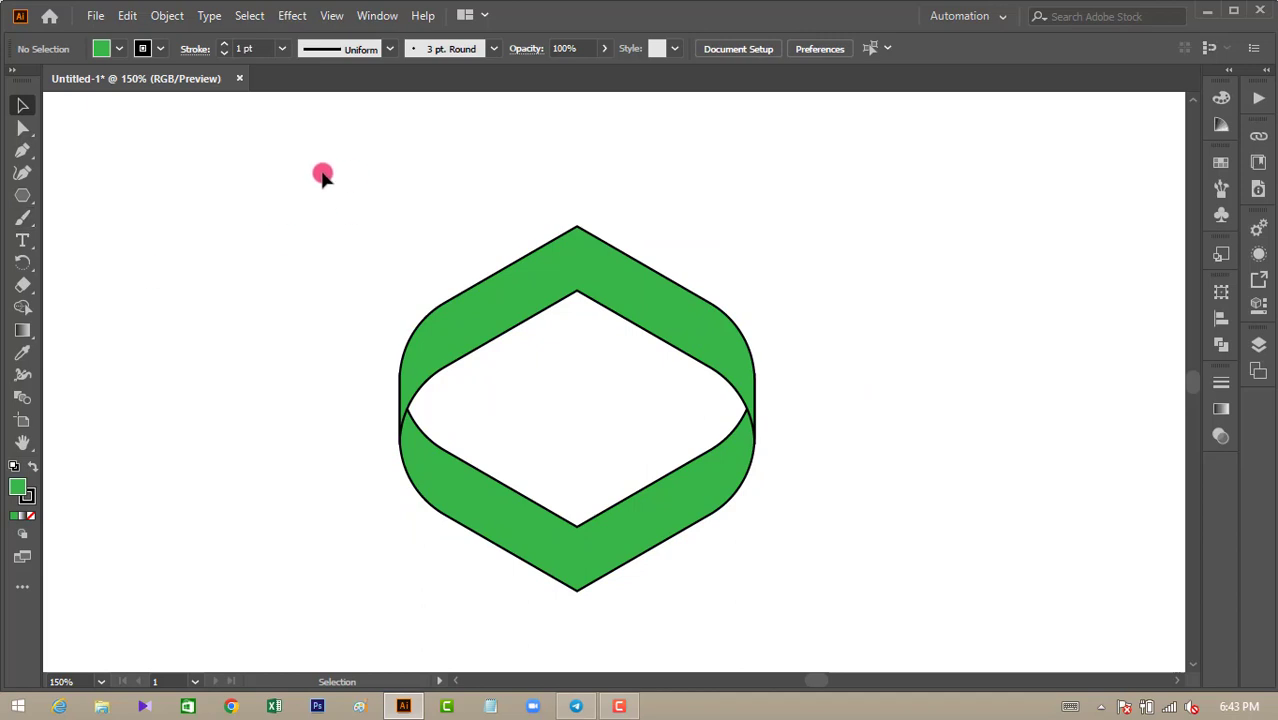
# Step: Duplicate the ring upward so the copy overlaps the top of the original
pyautogui.moveTo(338, 171); pyautogui.dragTo(885, 603)
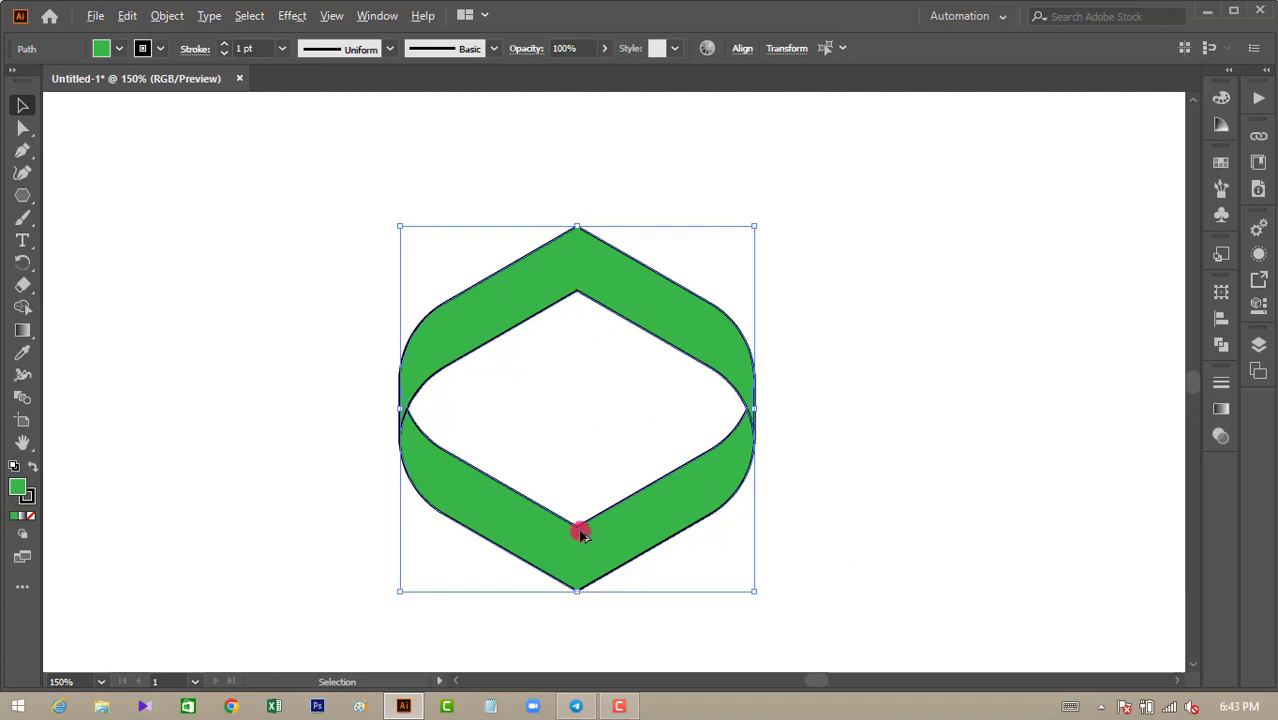
pyautogui.moveTo(581, 535); pyautogui.dragTo(581, 368)
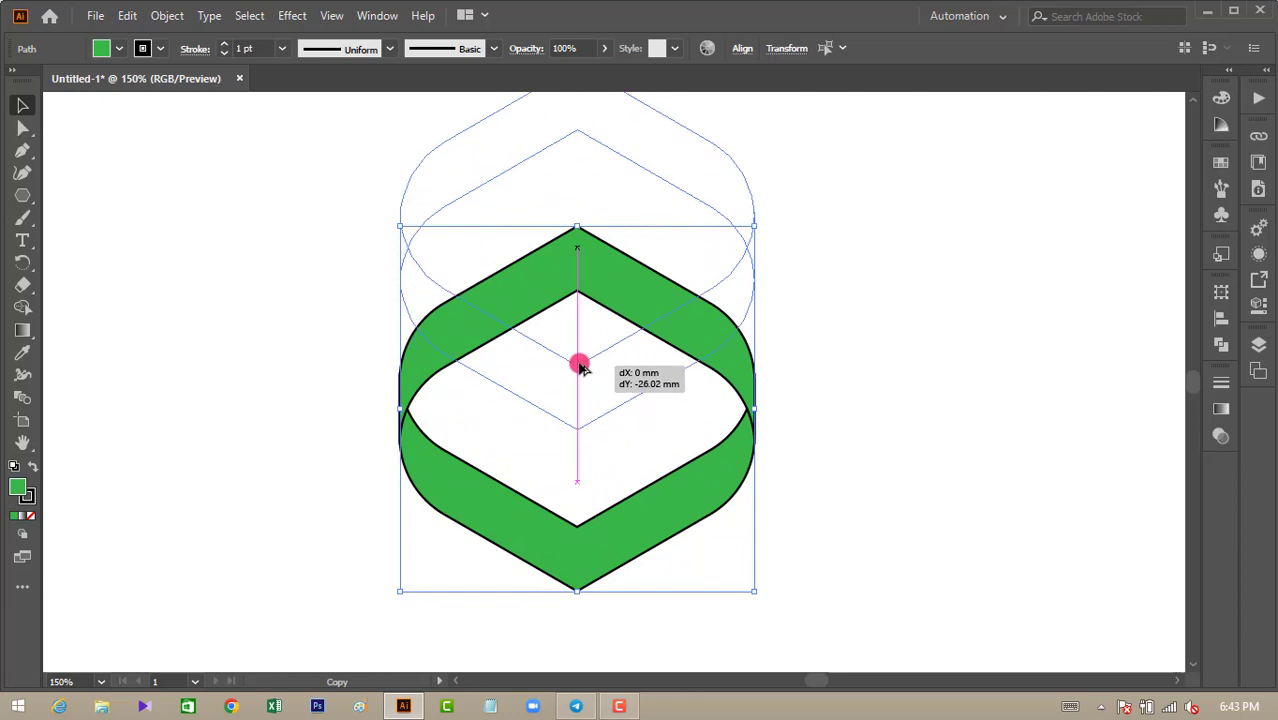
pyautogui.moveTo(581, 368); pyautogui.dragTo(579, 350)
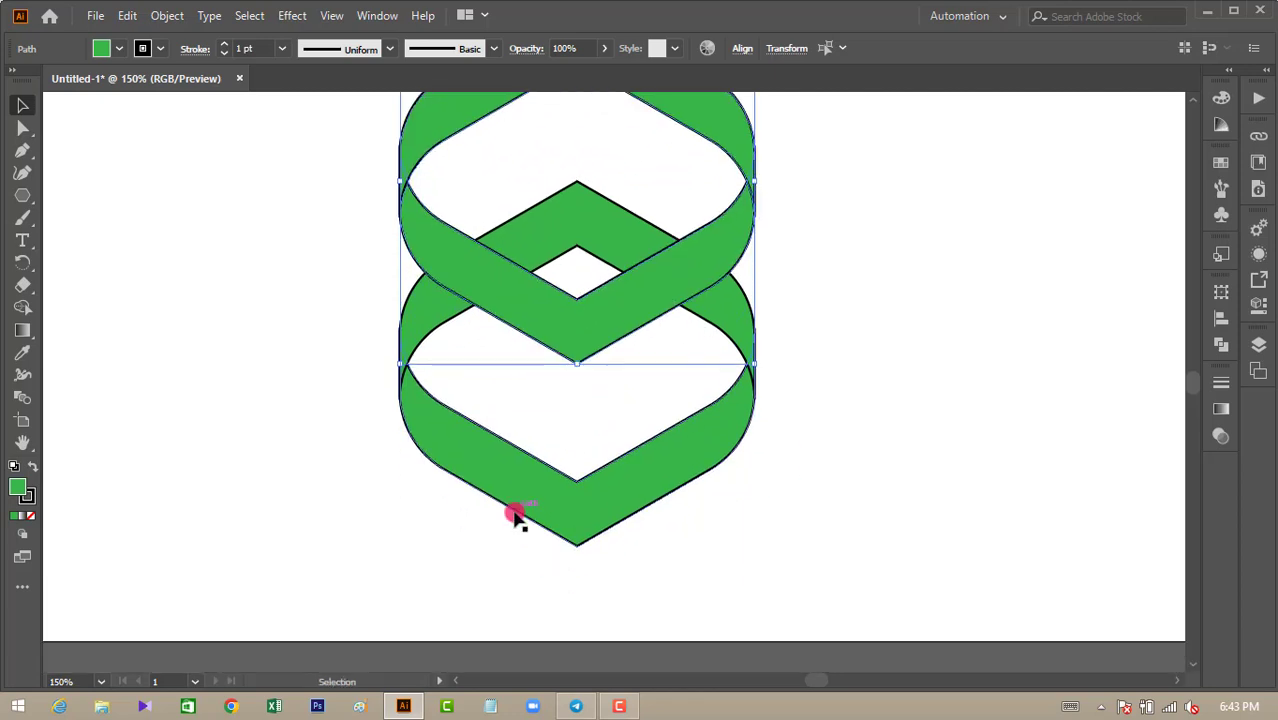
pyautogui.scroll(3, 517, 514)
pyautogui.scroll(2, 600, 480)
pyautogui.click(867, 428)
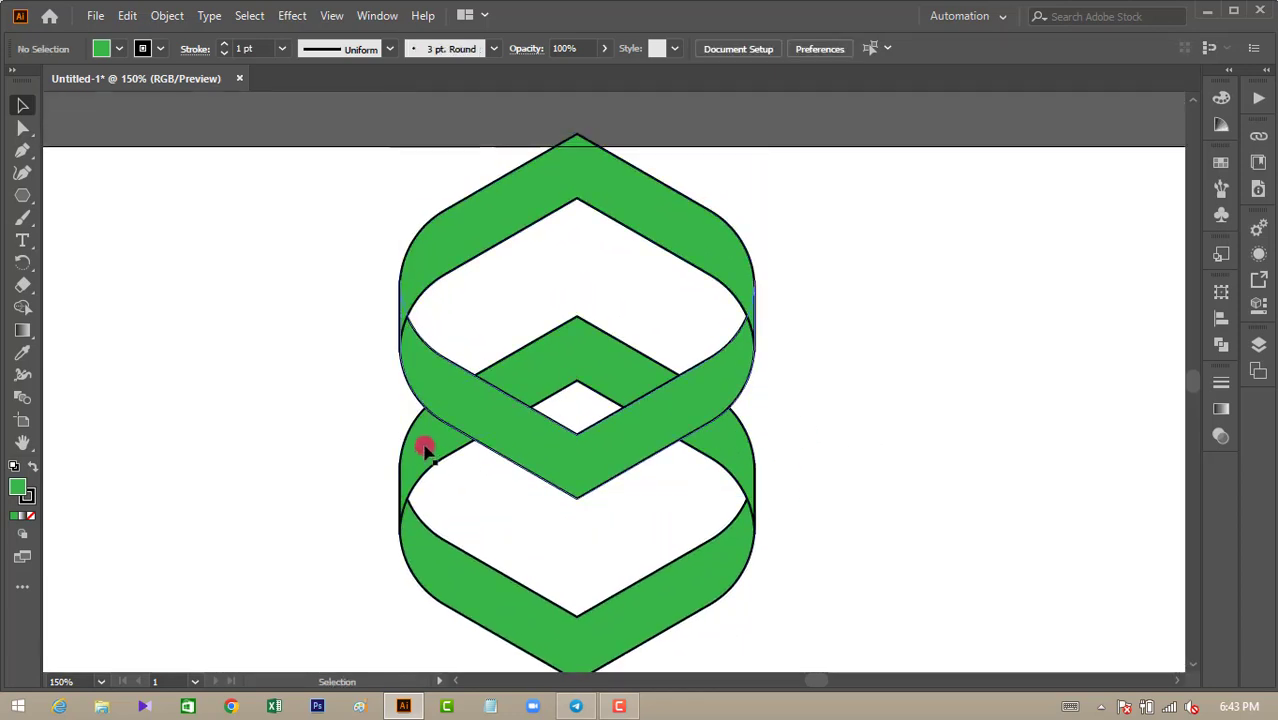
pyautogui.scroll(-1, 368, 424)
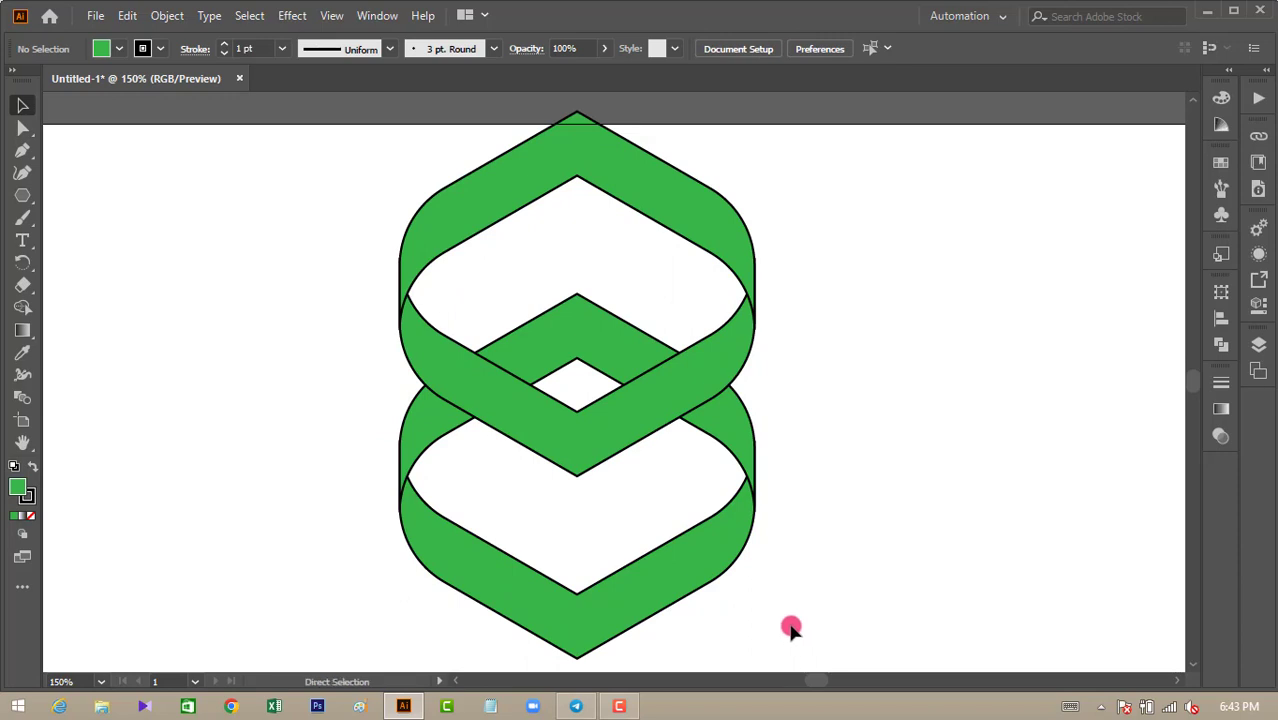
pyautogui.hotkey('ctrl', '1')
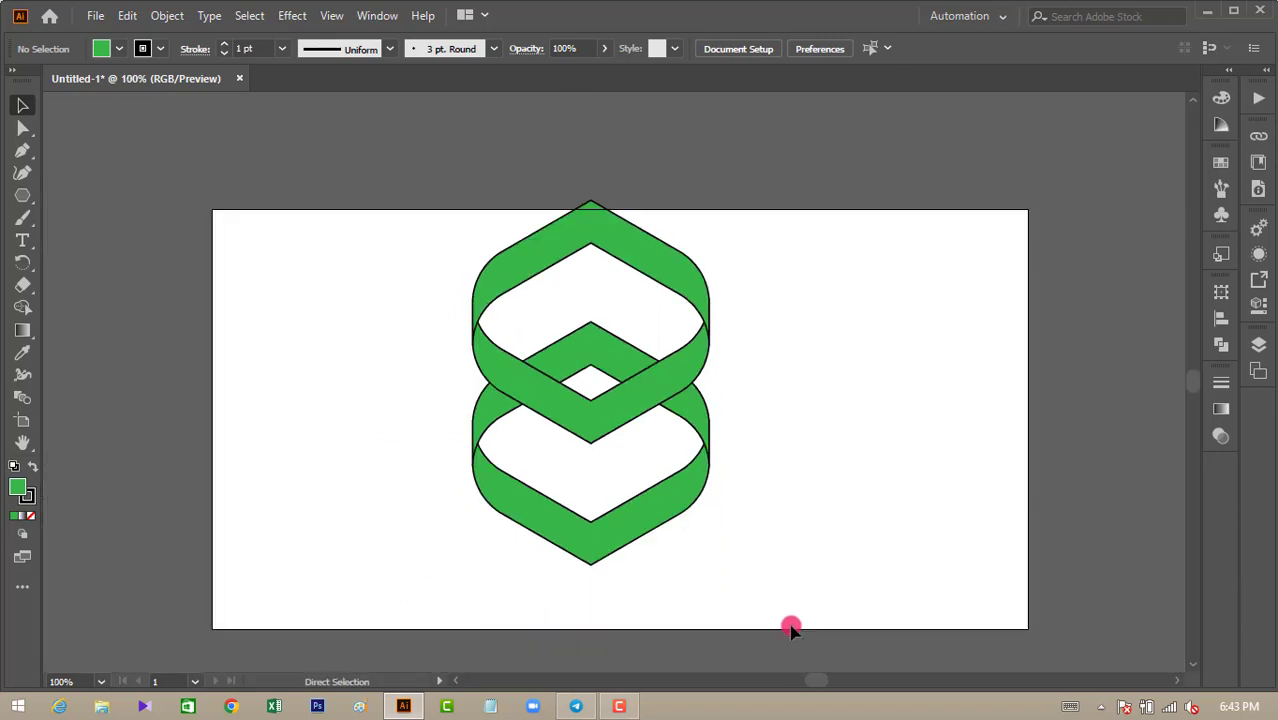
pyautogui.hotkey('ctrl', '+')
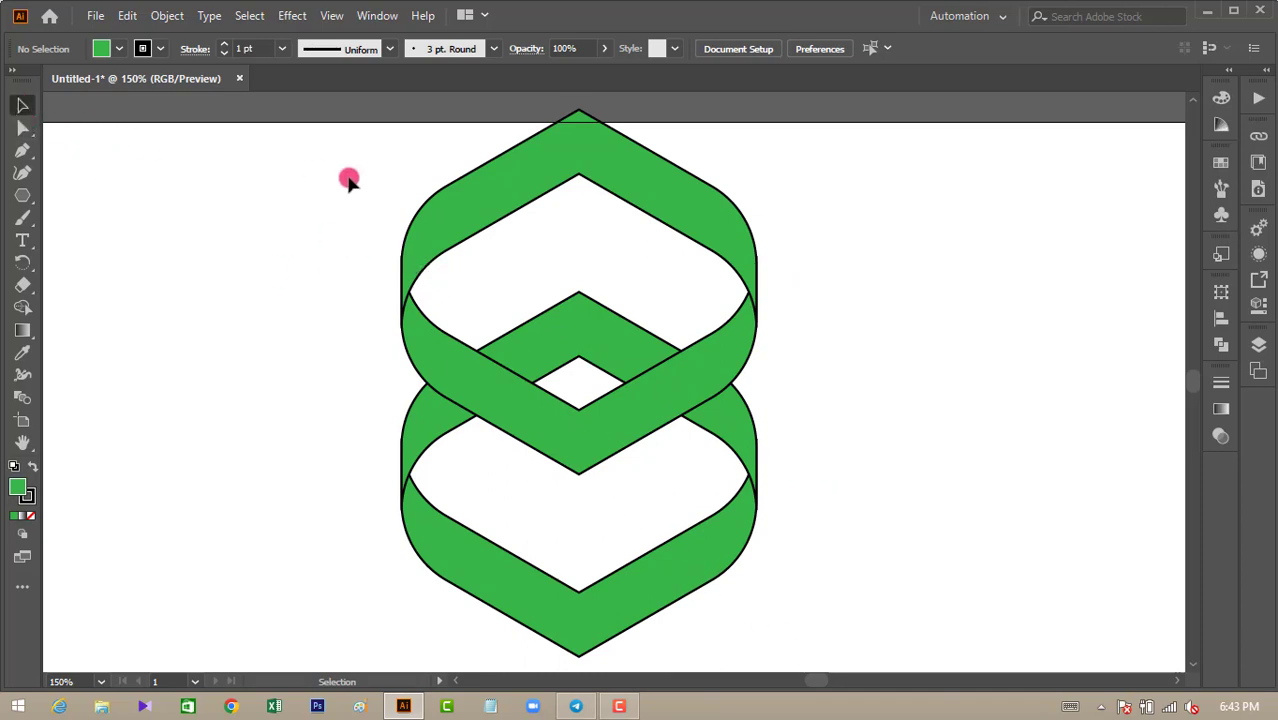
# Step: Scale both rings down together and move them down and slightly right
pyautogui.moveTo(357, 149); pyautogui.dragTo(888, 647)
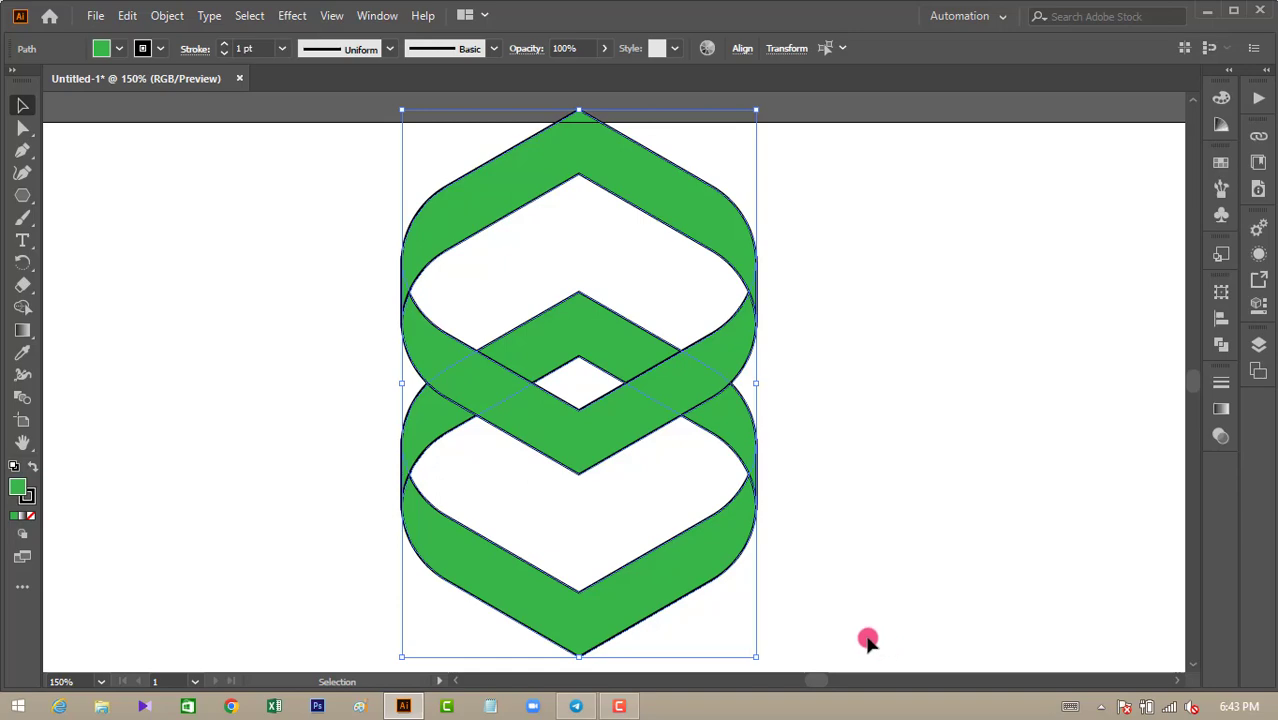
pyautogui.moveTo(755, 655); pyautogui.dragTo(698, 566)
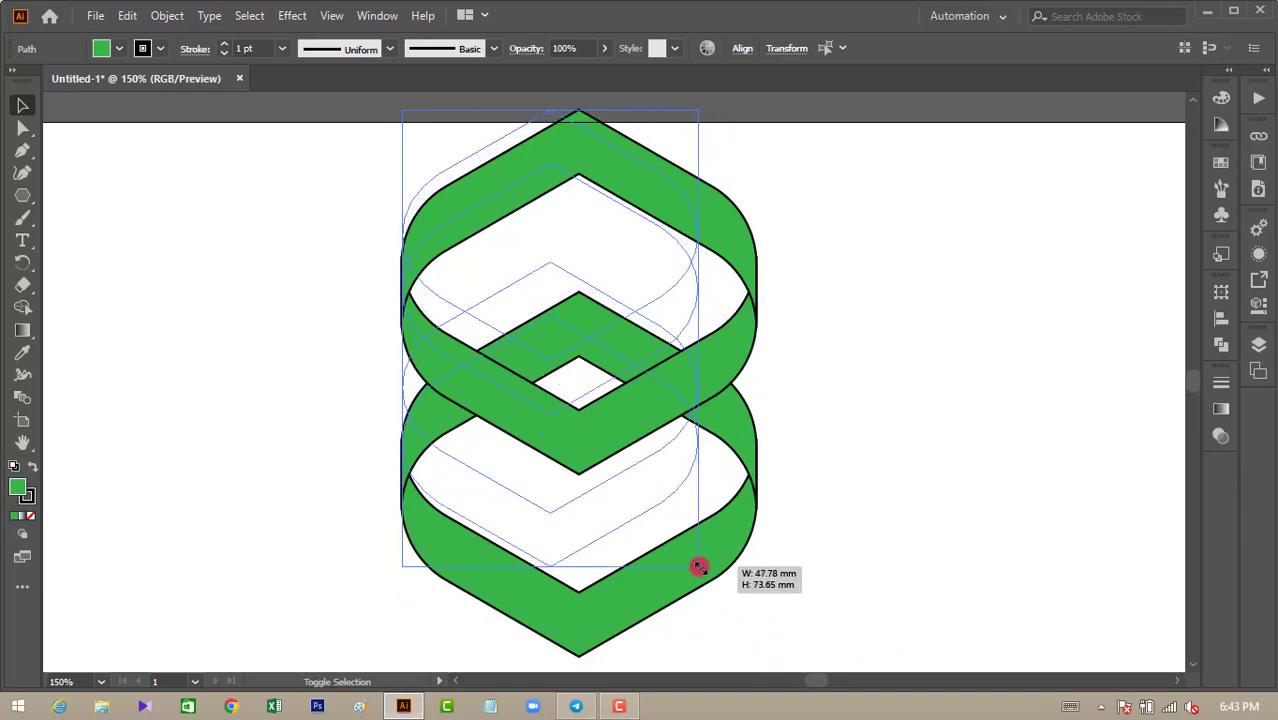
pyautogui.moveTo(546, 322); pyautogui.dragTo(560, 385)
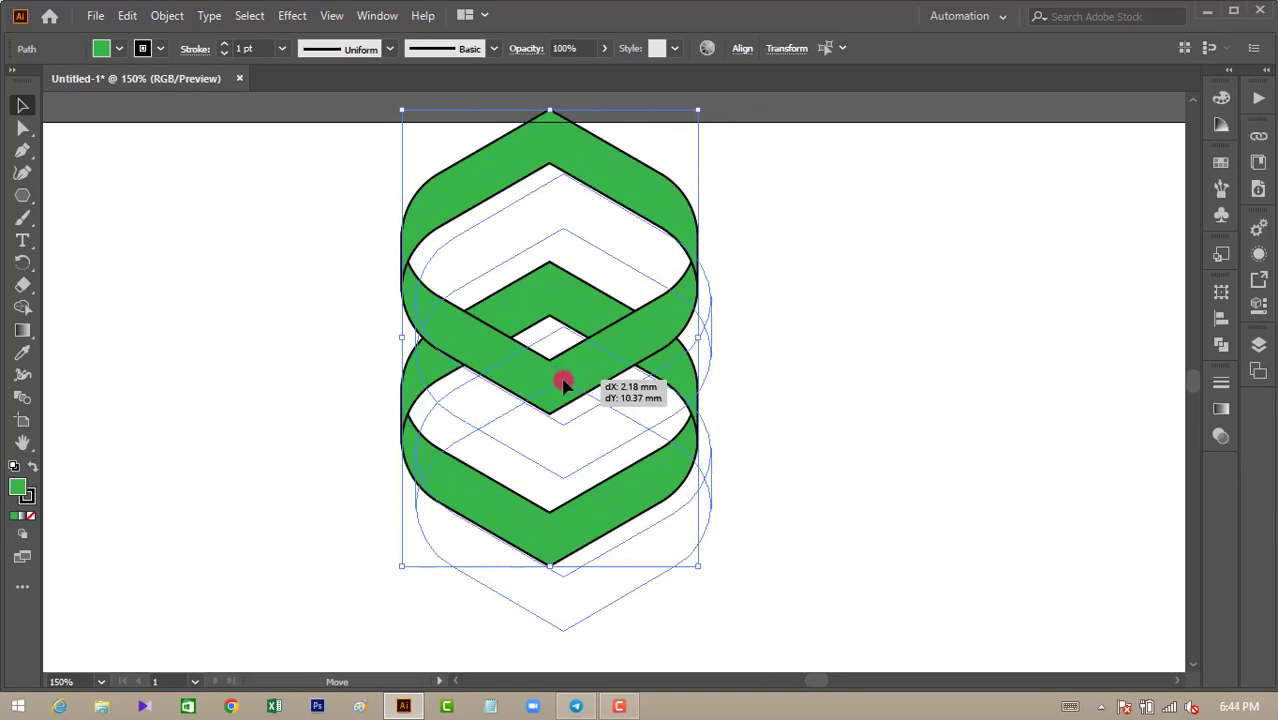
pyautogui.click(802, 408)
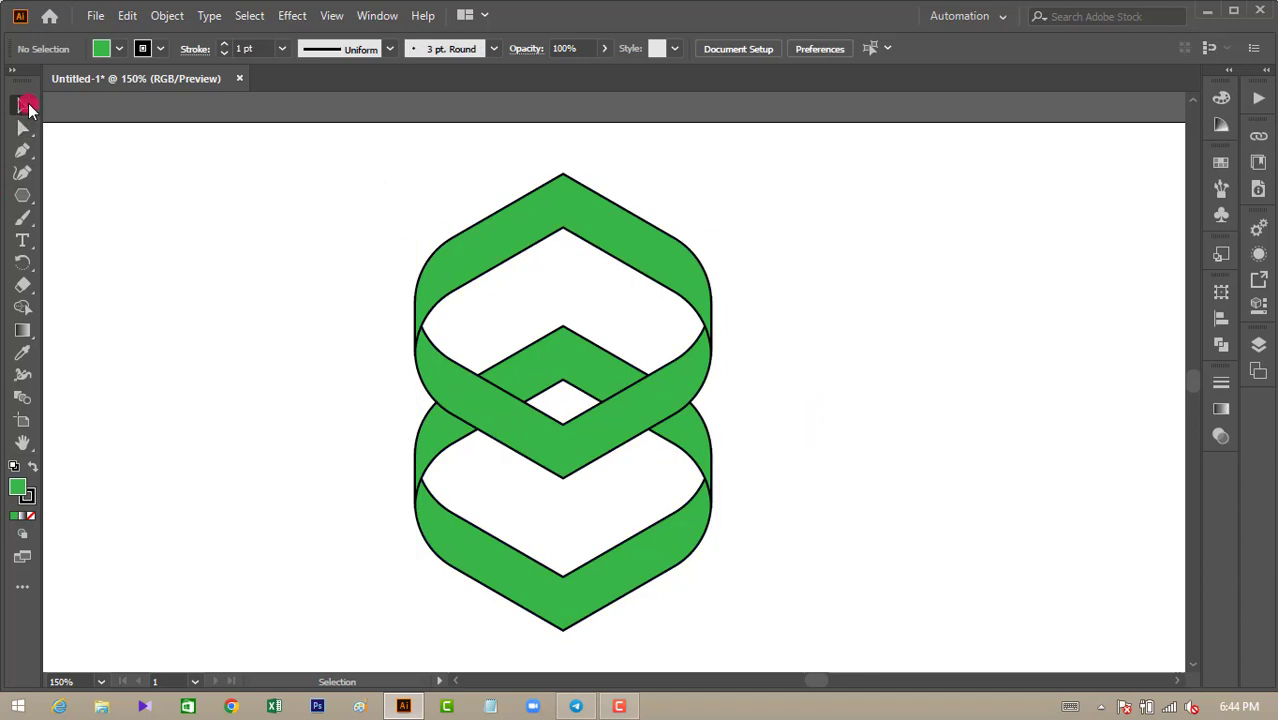
pyautogui.moveTo(374, 167); pyautogui.dragTo(828, 650)
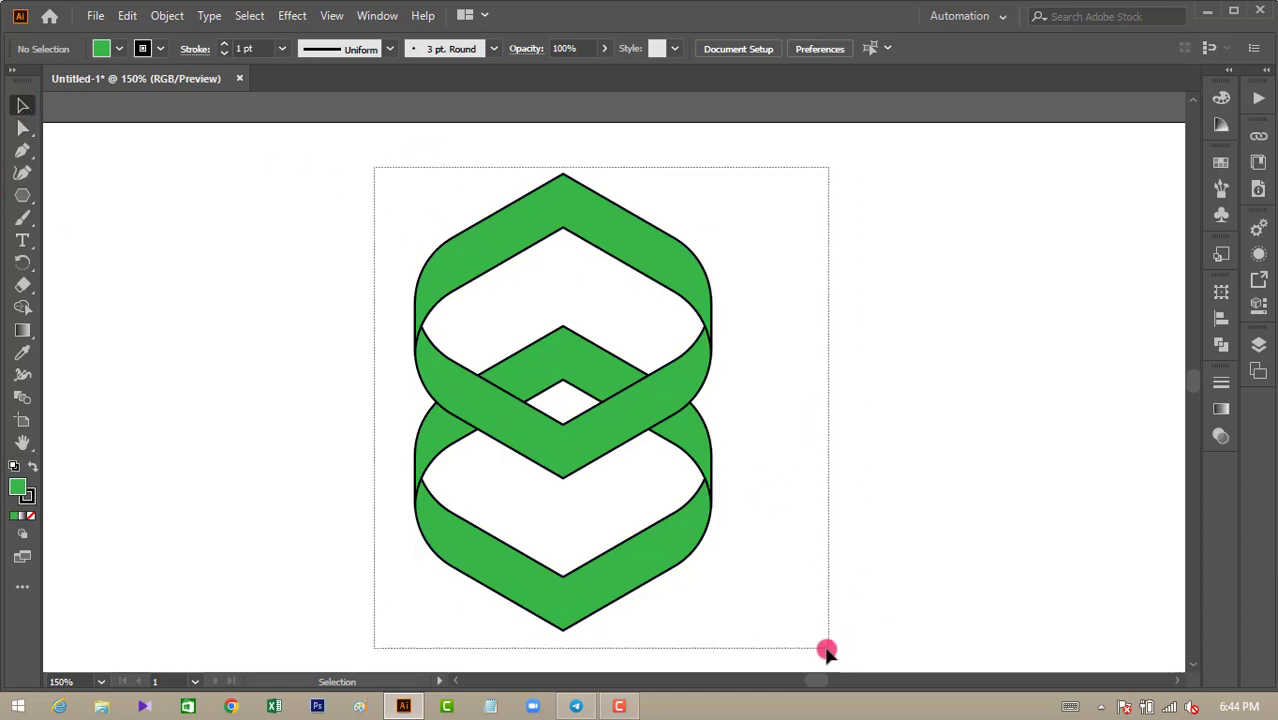
pyautogui.click(832, 410)
# Step: Nudge the top ring down two steps so the rings interlock
pyautogui.click(665, 282)
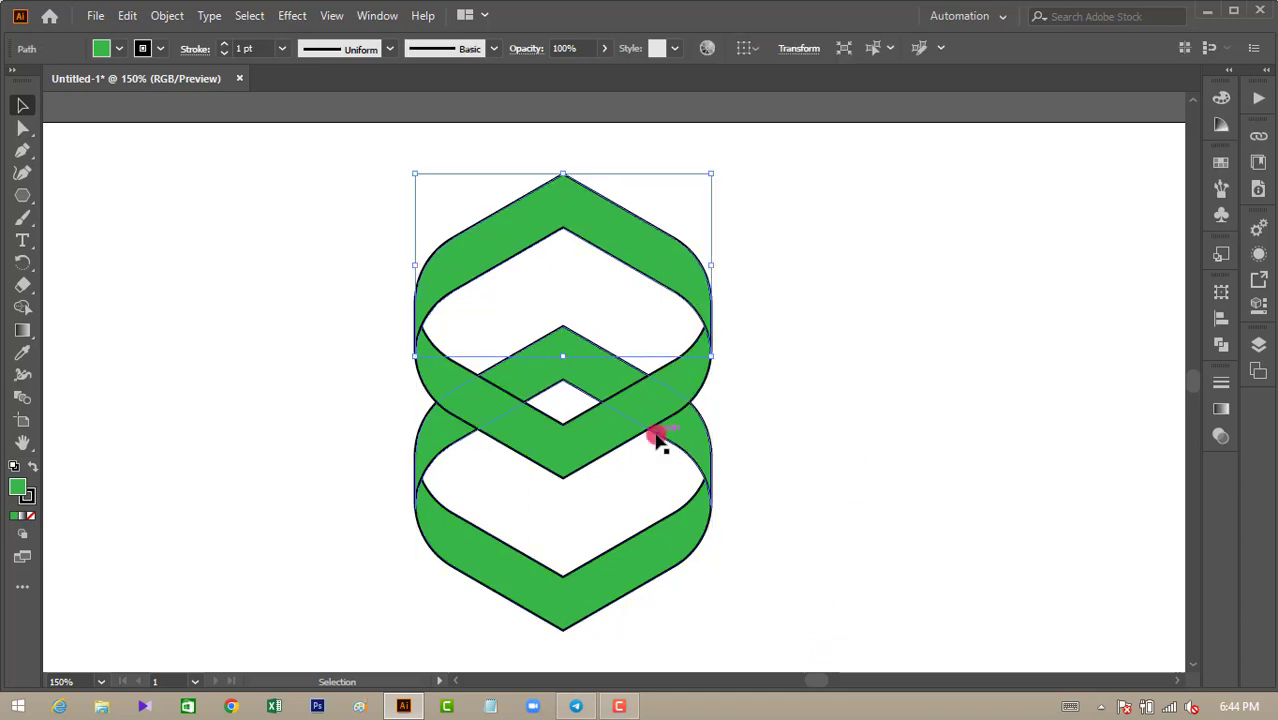
pyautogui.press('Down')
pyautogui.press('Down')
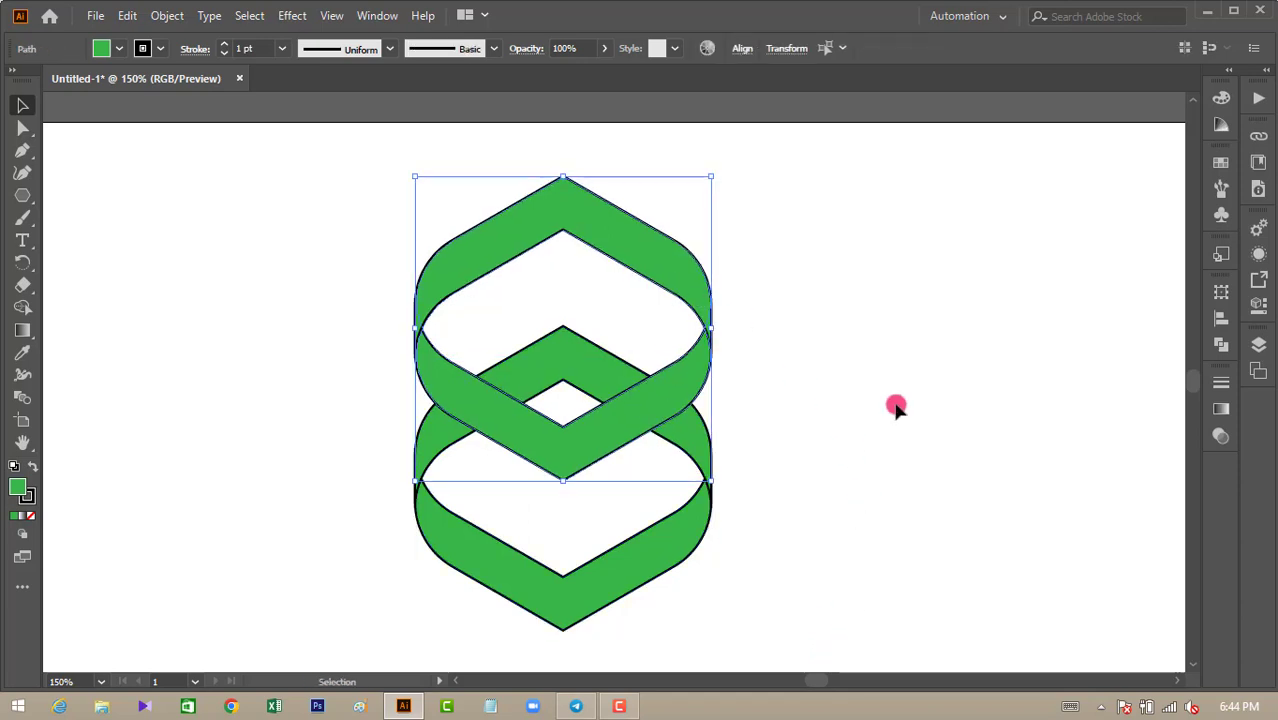
pyautogui.press('Down')
pyautogui.press('Down')
pyautogui.press('Down')
pyautogui.press('Down')
pyautogui.press('Down')
pyautogui.press('Down')
pyautogui.press('Down')
pyautogui.press('Down')
pyautogui.press('Down')
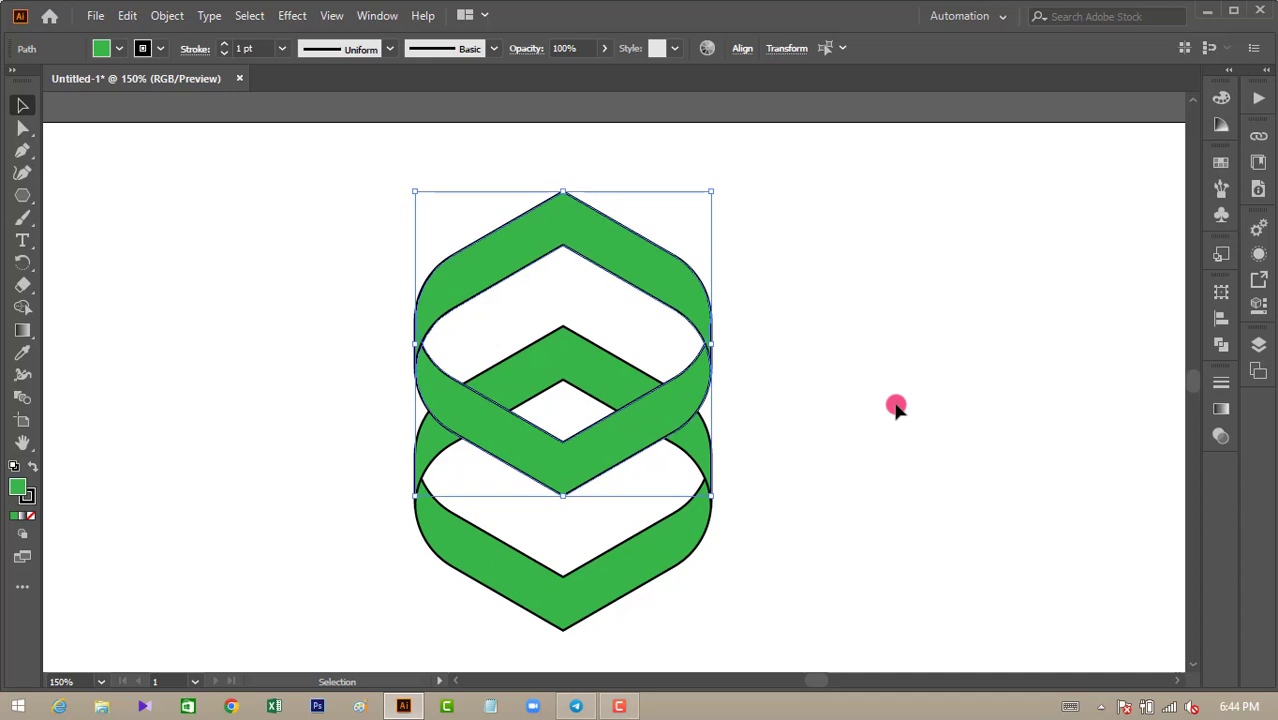
pyautogui.click(845, 408)
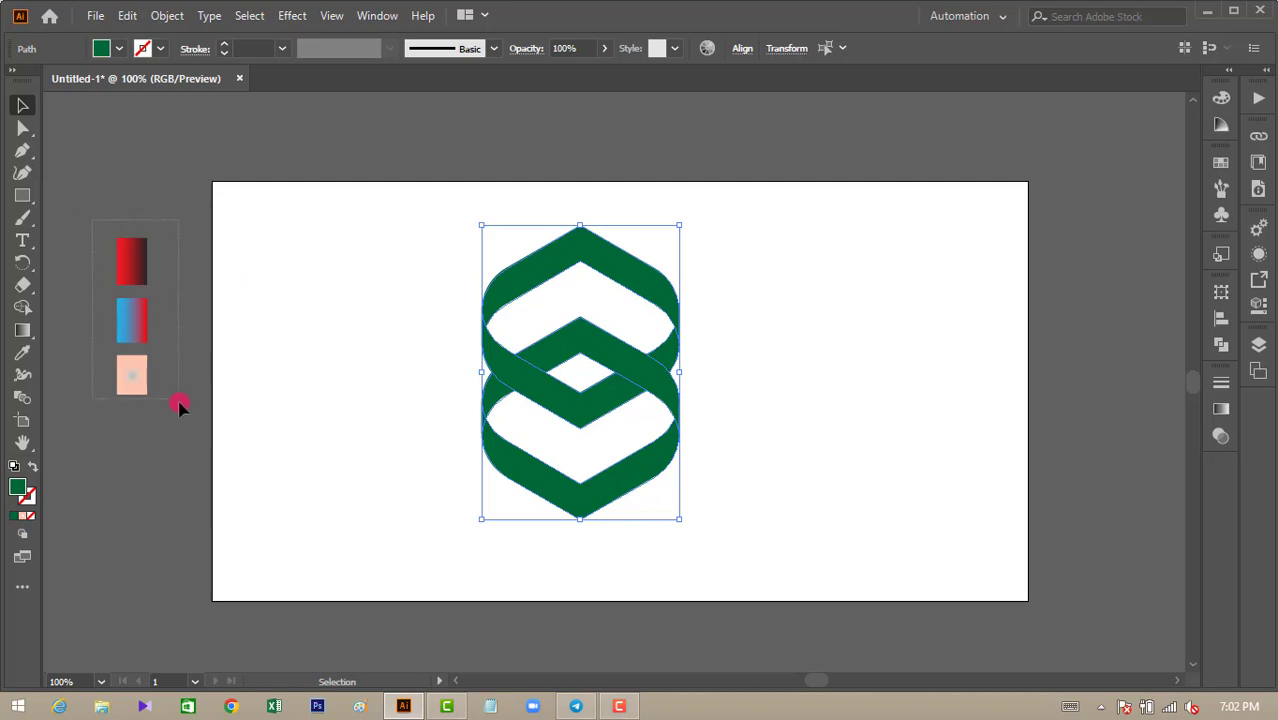
# Step: Shrink the three gradient swatches and move them onto the artboard's top-left corner
pyautogui.moveTo(180, 405); pyautogui.dragTo(180, 405)
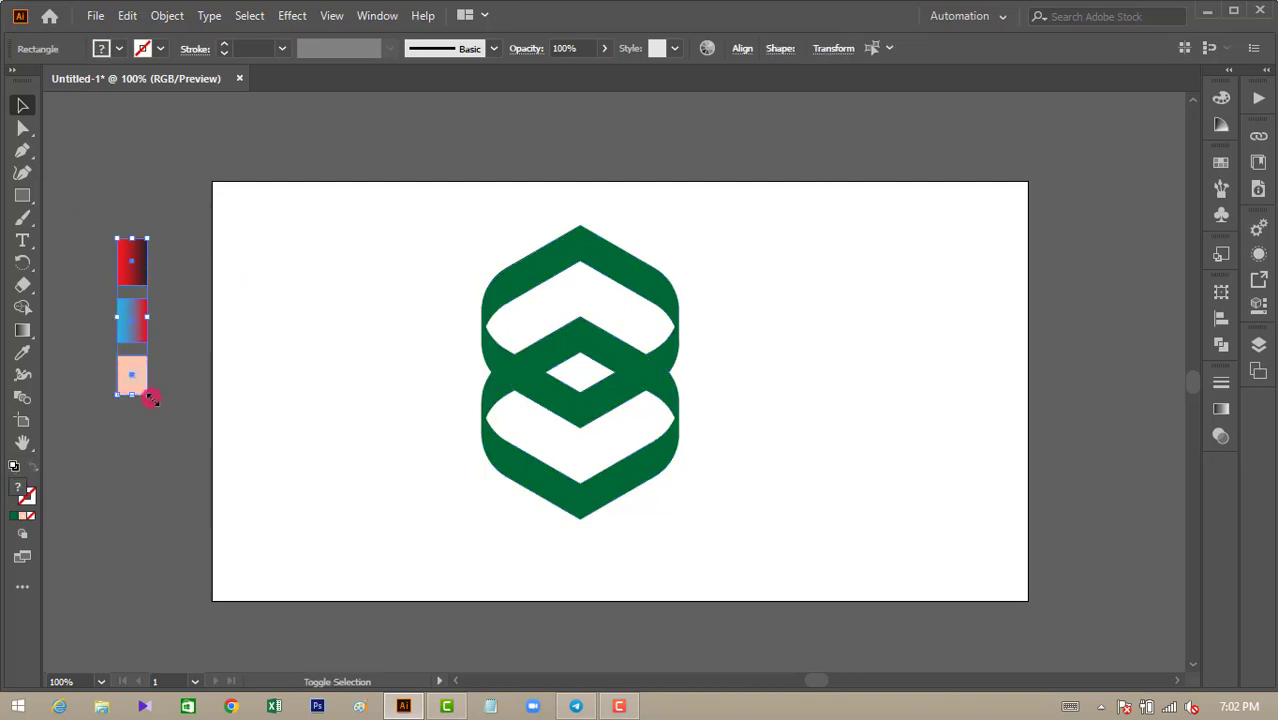
pyautogui.moveTo(147, 396); pyautogui.dragTo(140, 350)
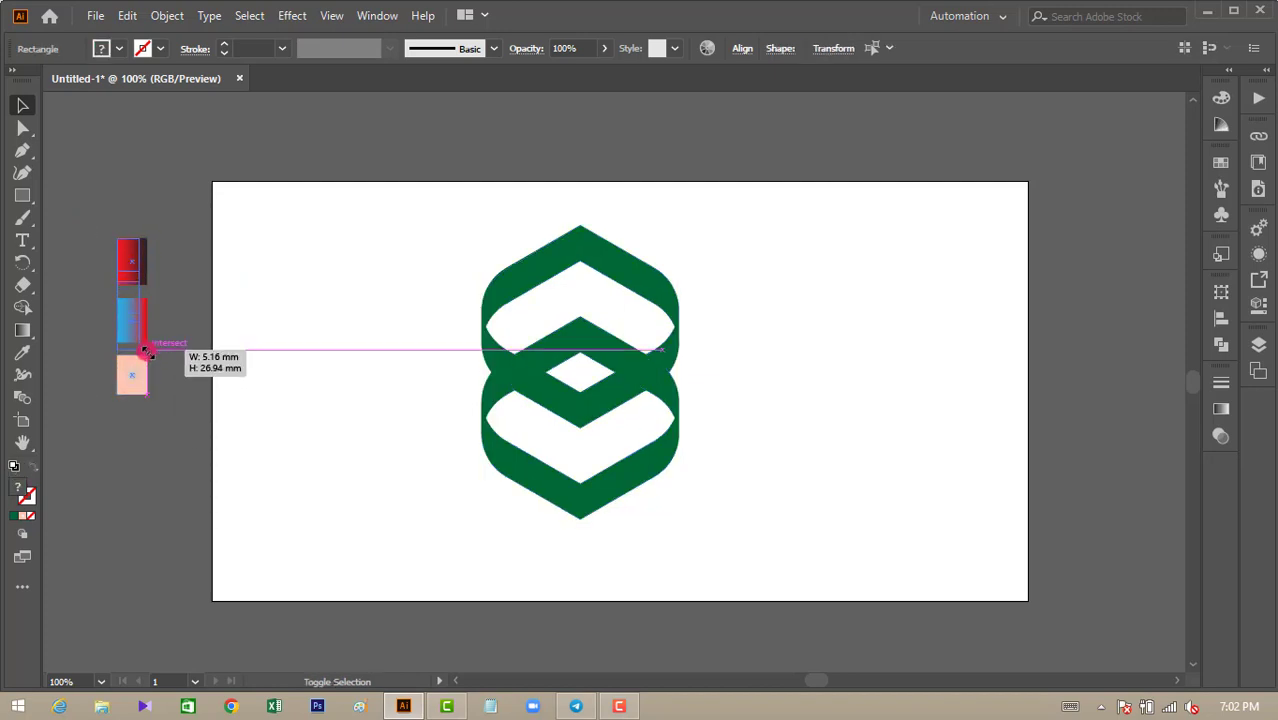
pyautogui.moveTo(128, 300); pyautogui.dragTo(231, 271)
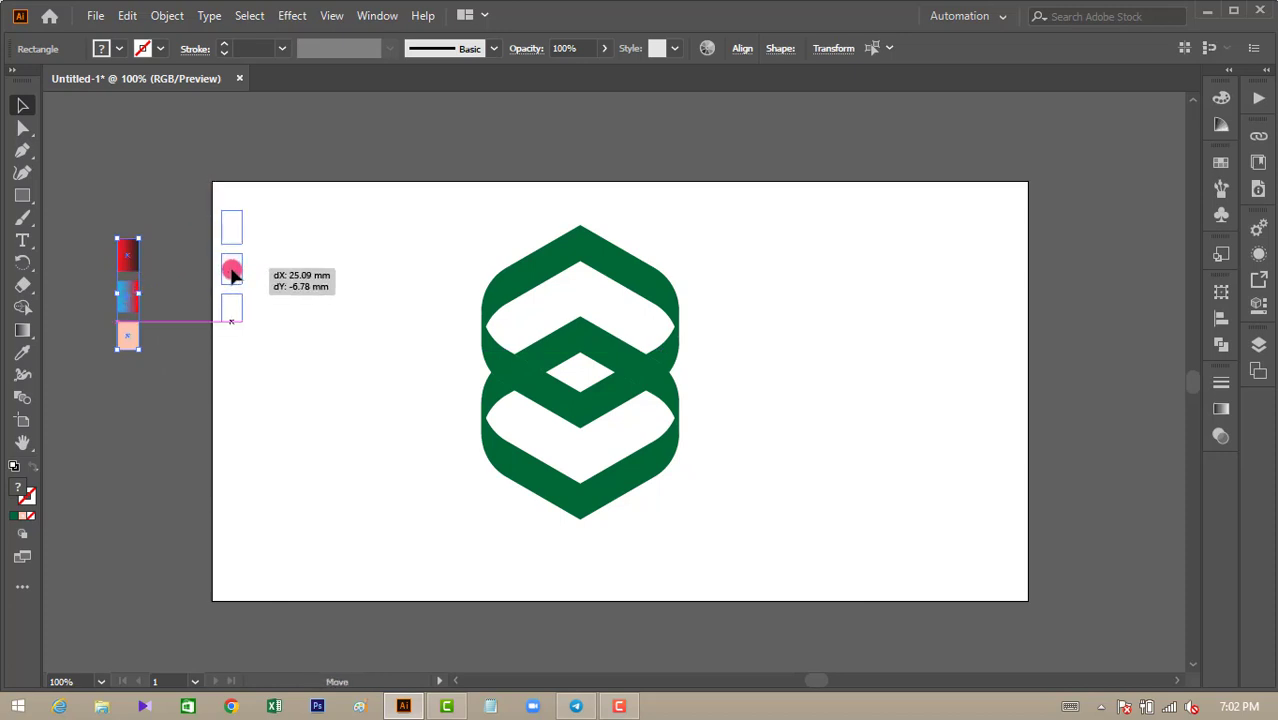
pyautogui.click(344, 340)
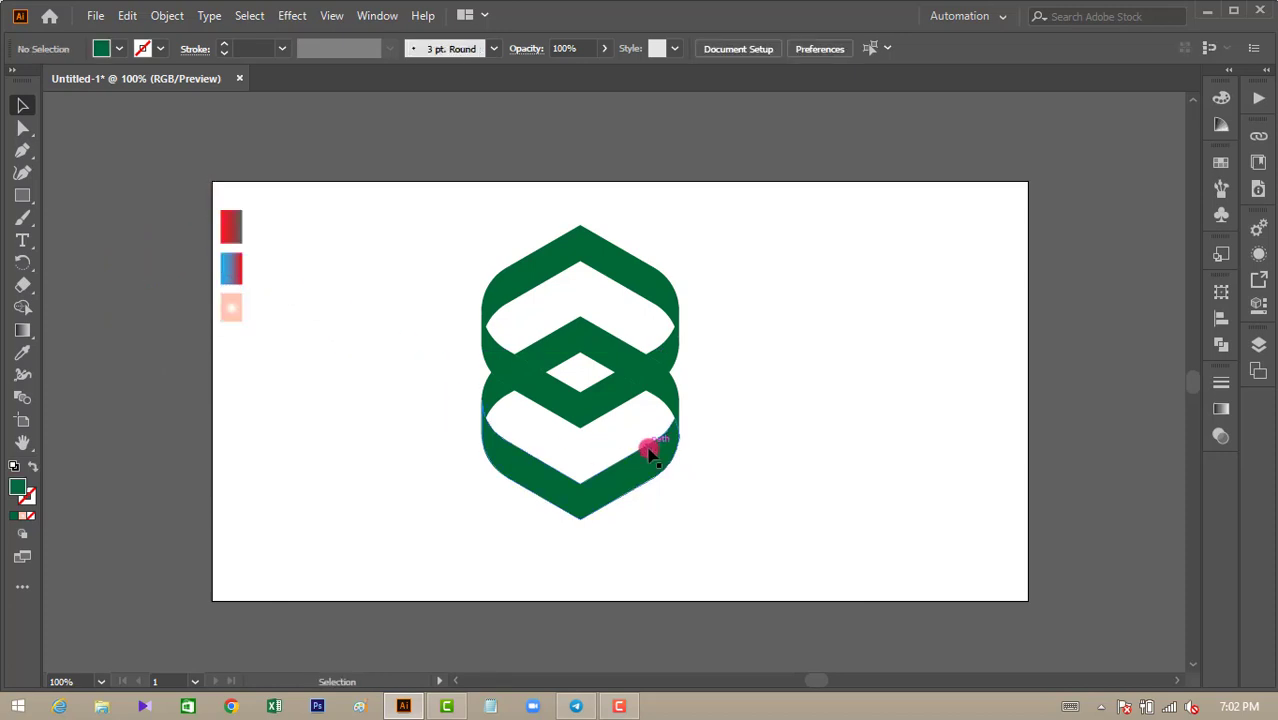
# Step: At 150% zoom, scale the logo slightly narrower and shorter and nudge it down-right
pyautogui.hotkey('ctrl', '+')
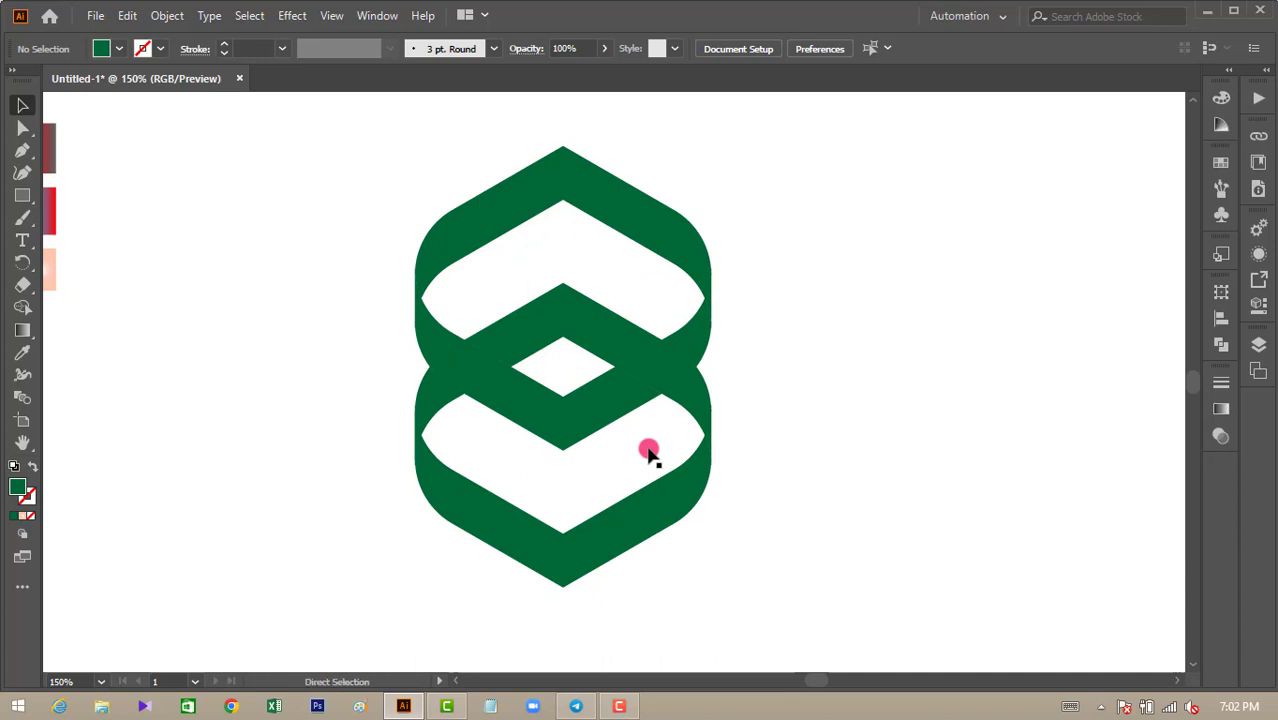
pyautogui.scroll(-1, 688, 430)
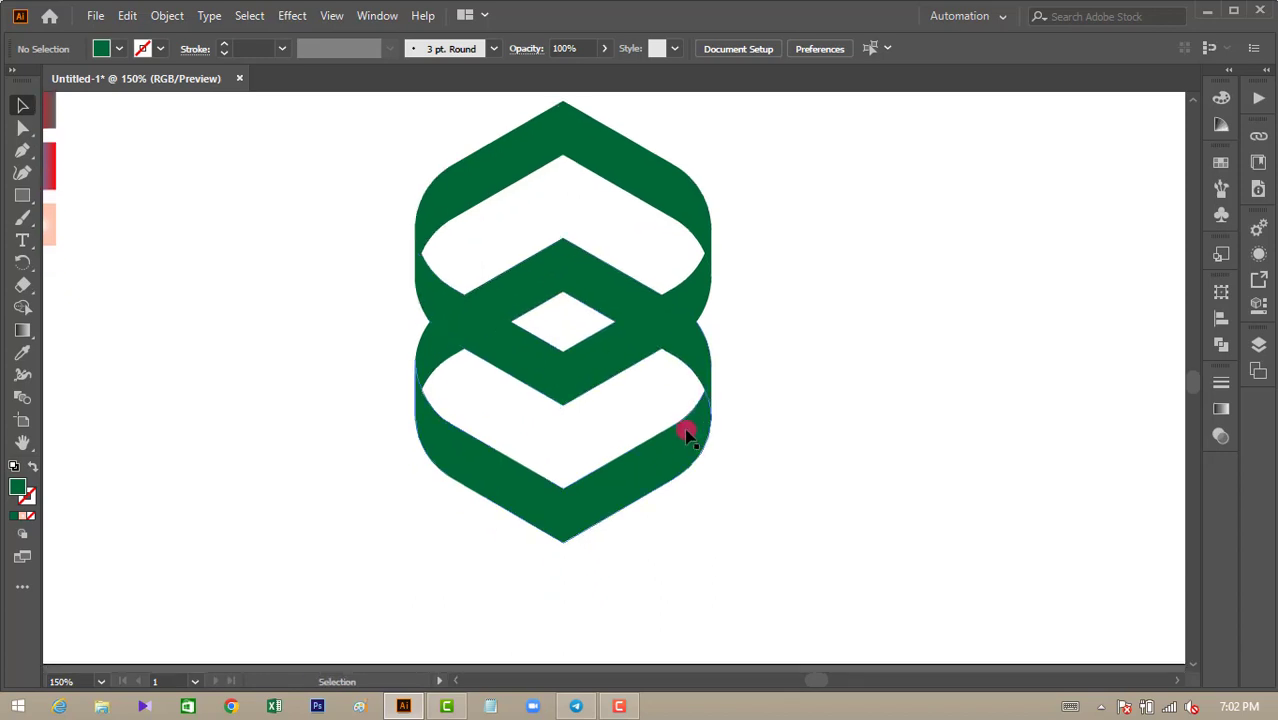
pyautogui.scroll(1, 688, 435)
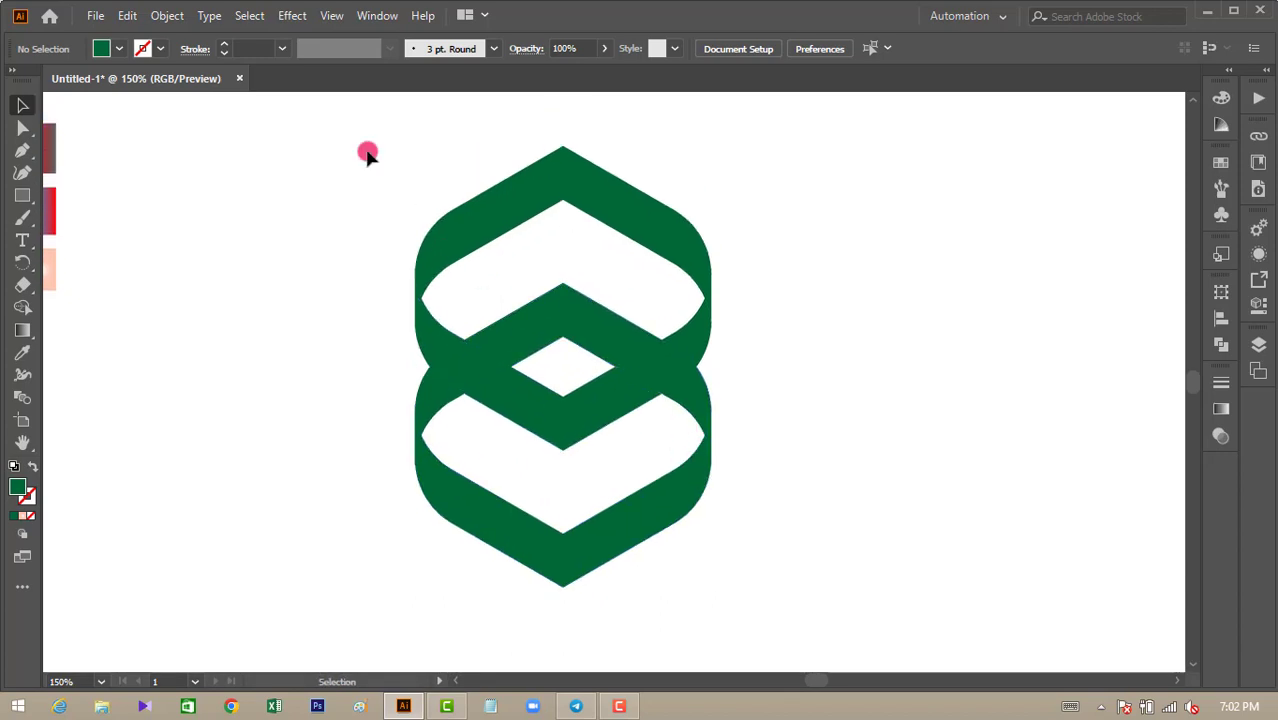
pyautogui.moveTo(788, 610); pyautogui.dragTo(314, 130)
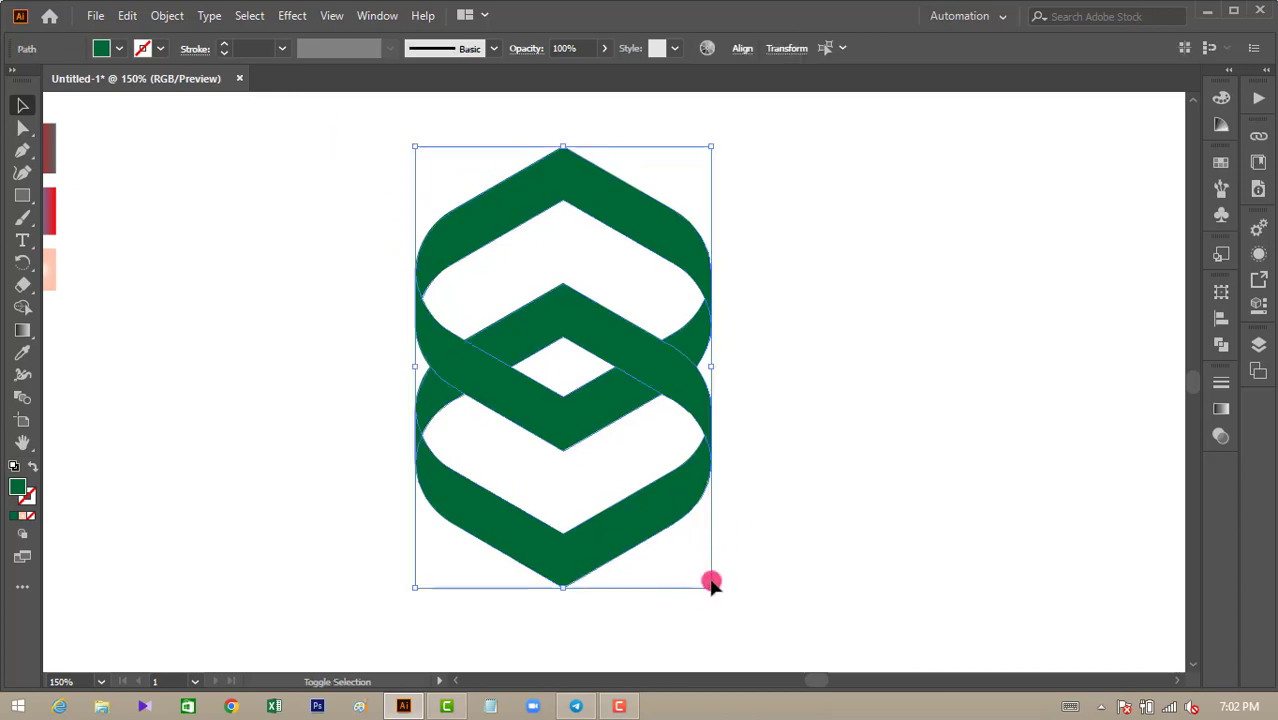
pyautogui.moveTo(710, 587); pyautogui.dragTo(673, 530)
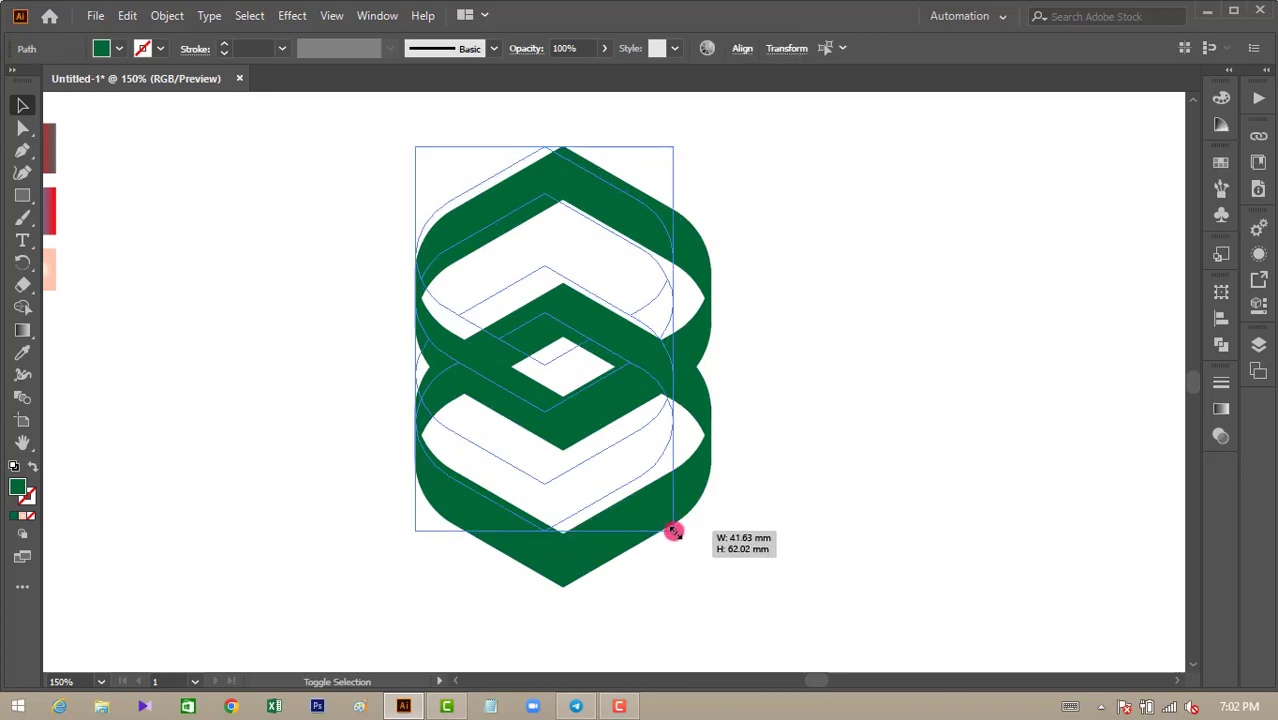
pyautogui.moveTo(547, 316); pyautogui.dragTo(578, 349)
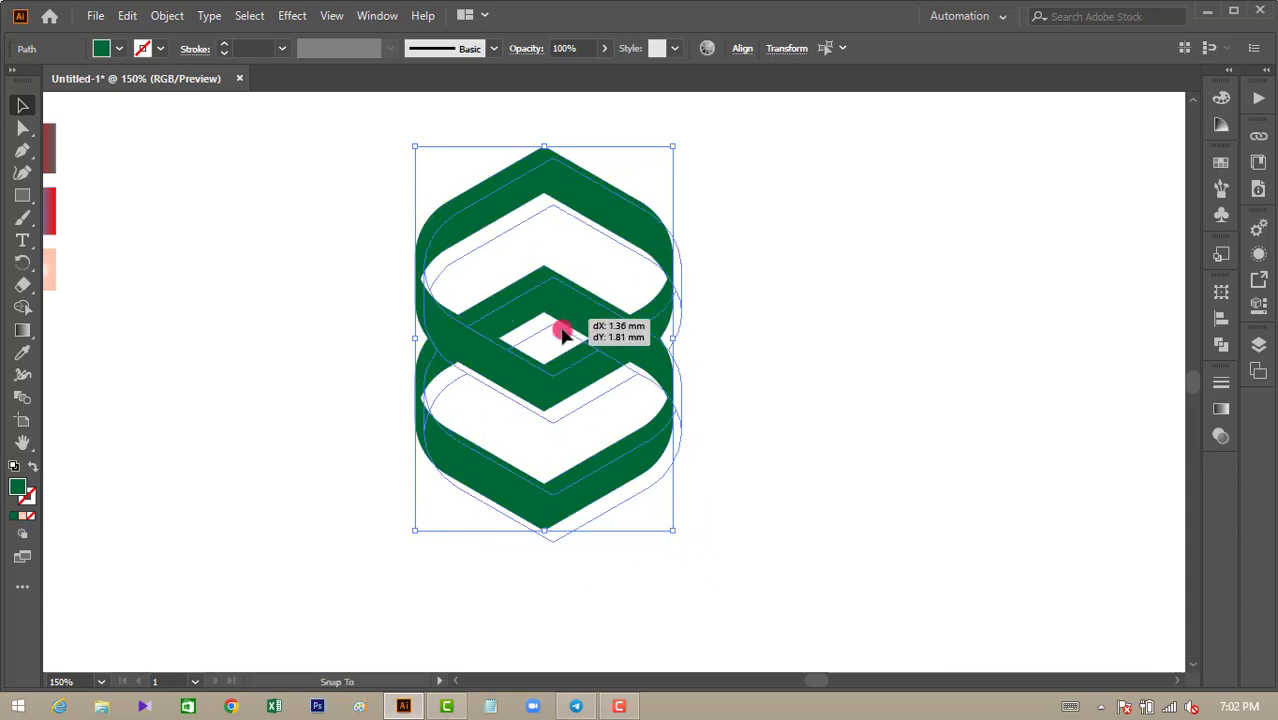
pyautogui.click(827, 428)
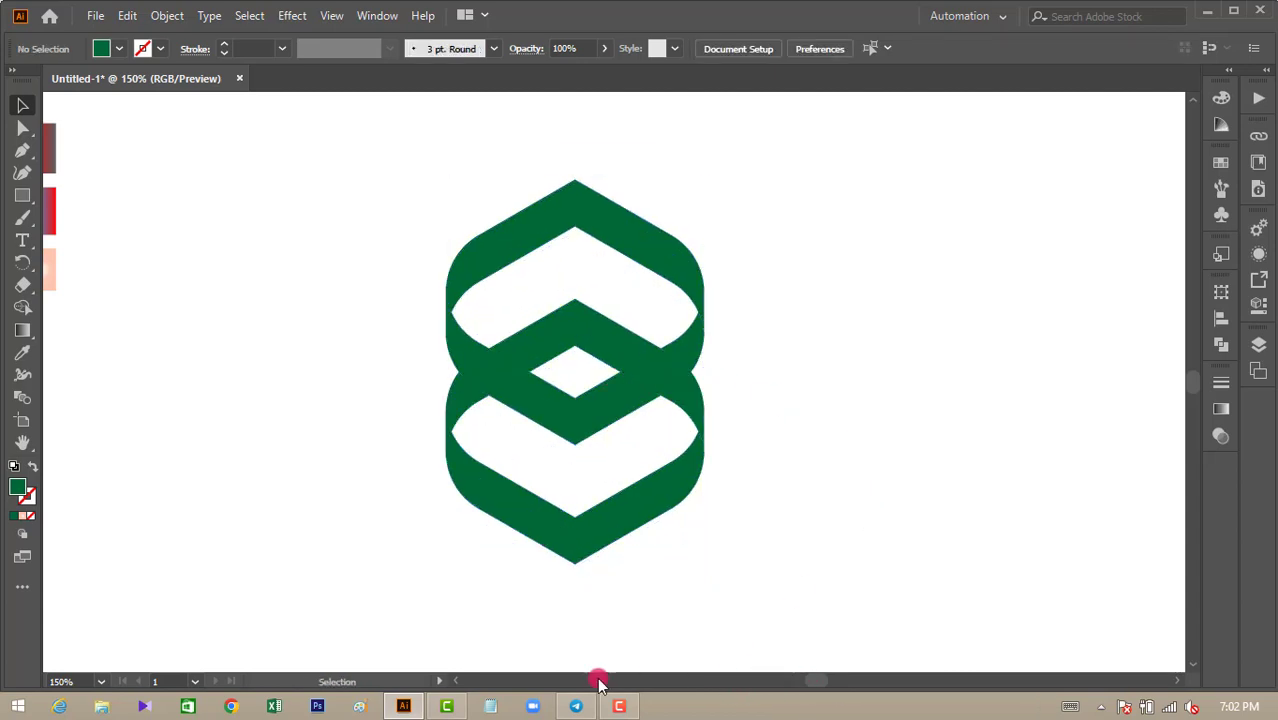
pyautogui.click(463, 680)
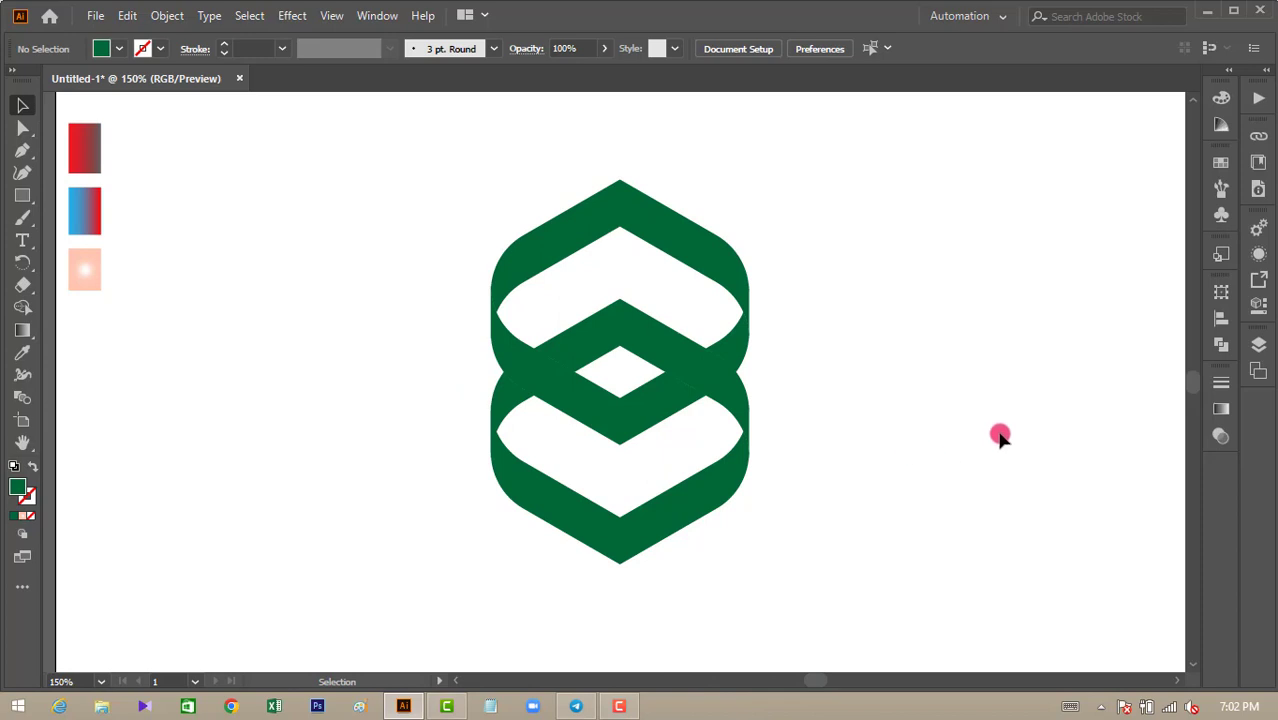
pyautogui.click(585, 210)
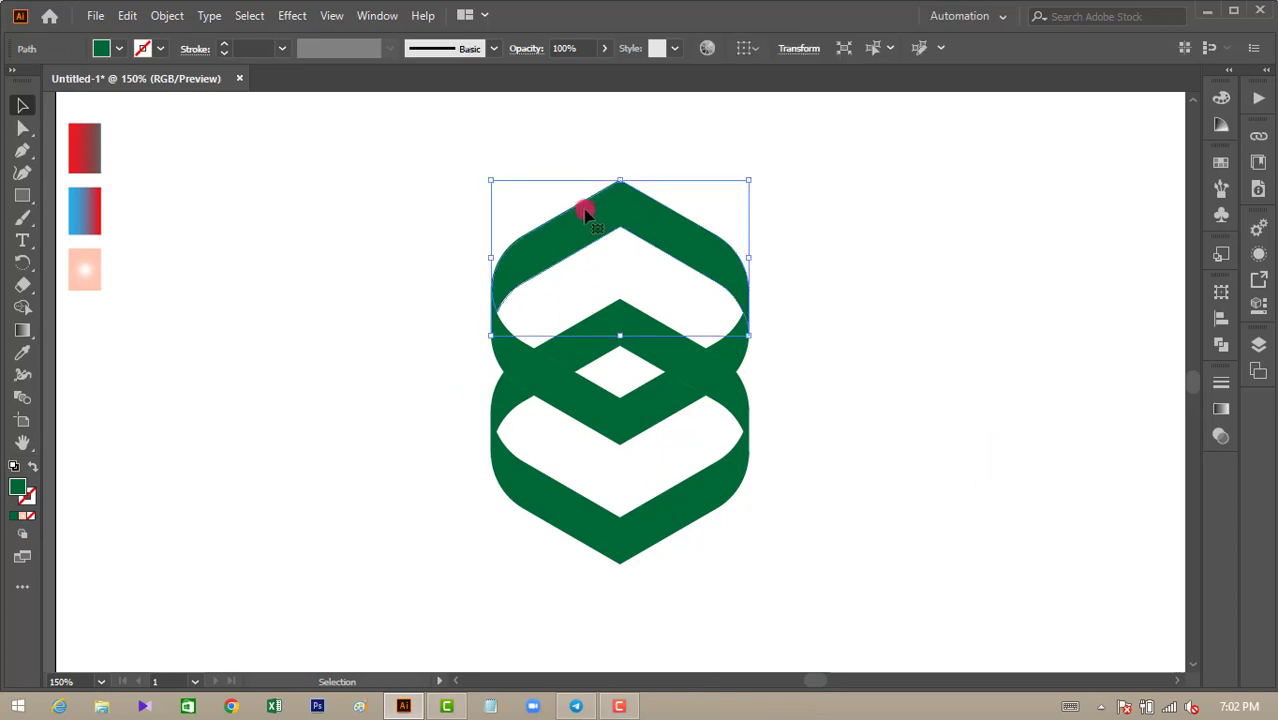
pyautogui.moveTo(585, 213); pyautogui.dragTo(622, 540)
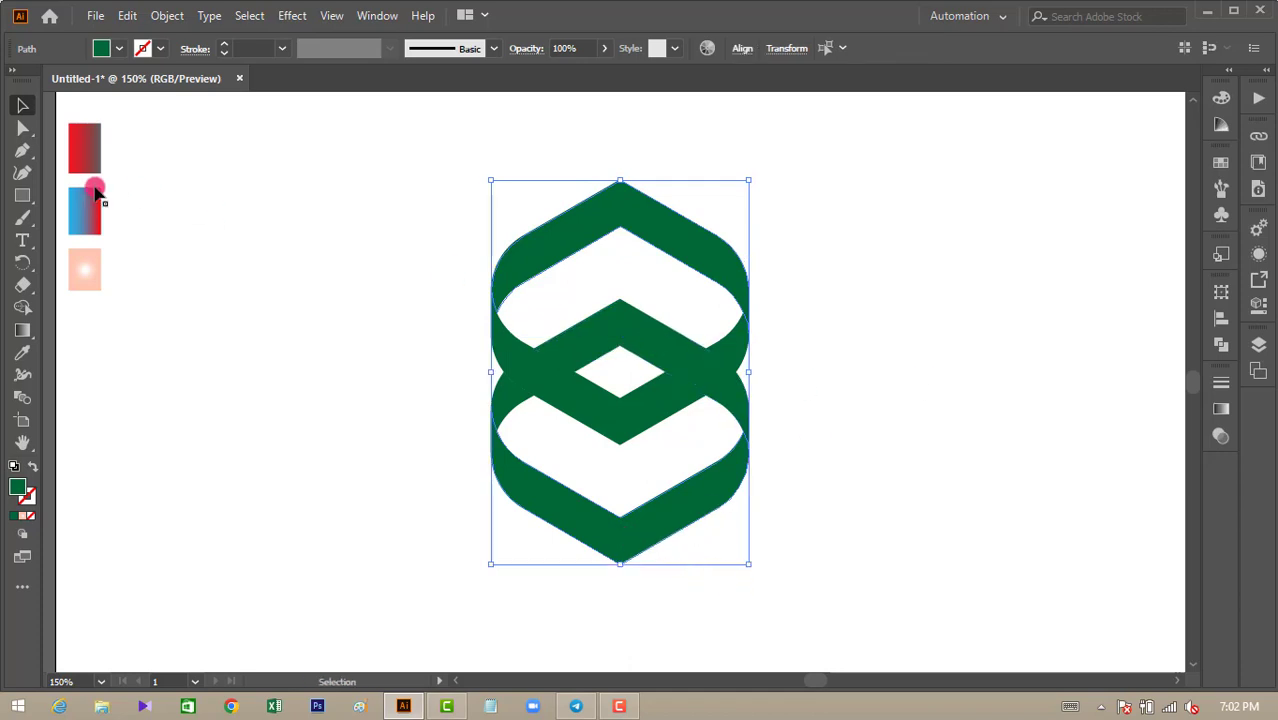
pyautogui.click(22, 352)
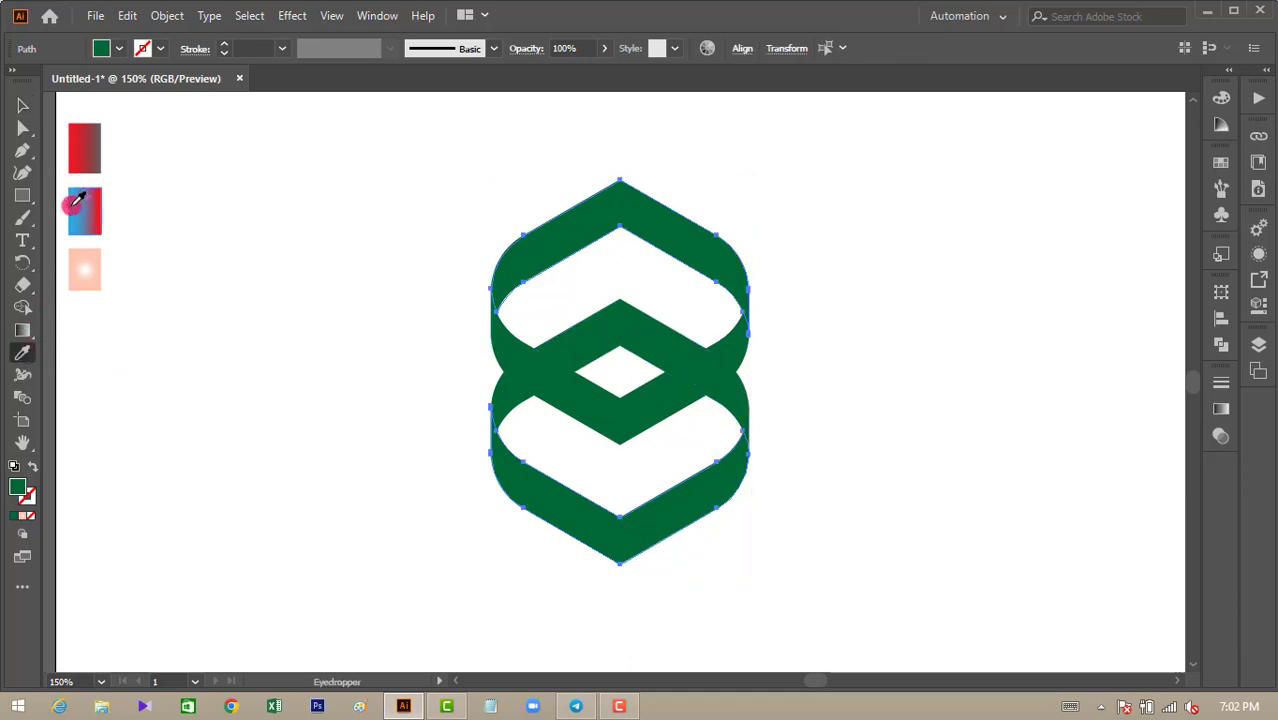
pyautogui.click(77, 206)
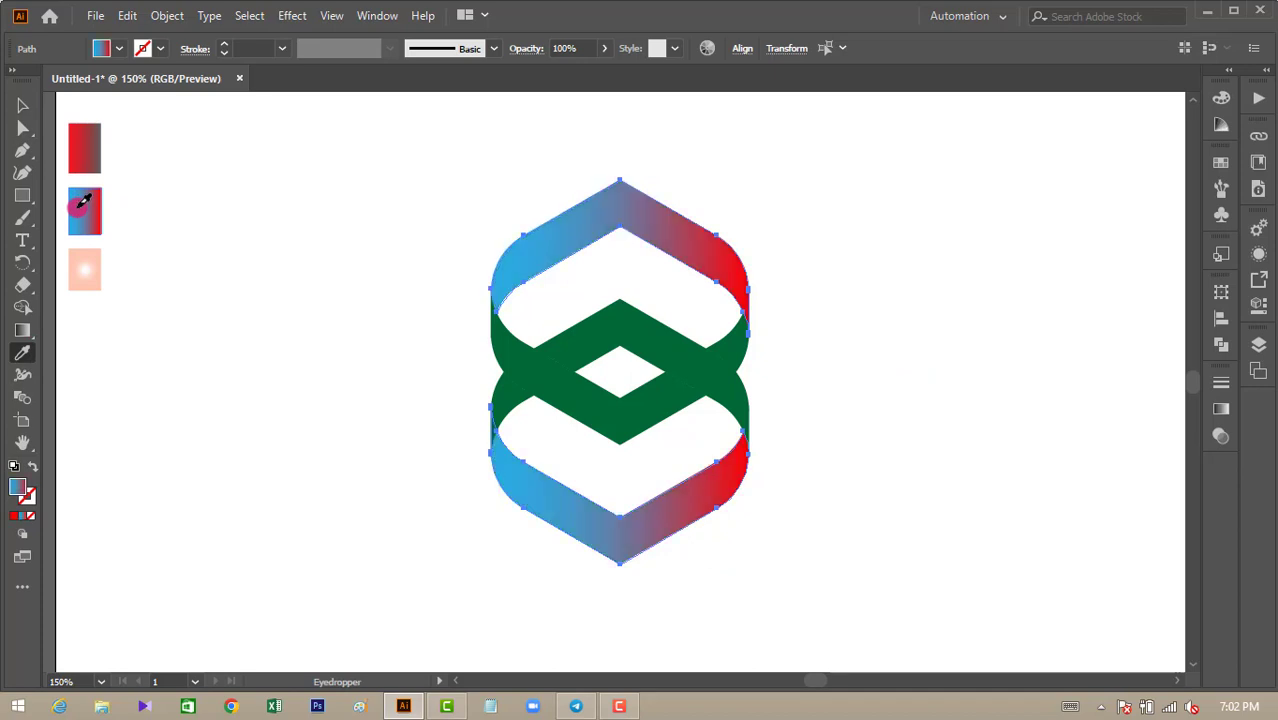
pyautogui.hotkey('ctrl', 'z')
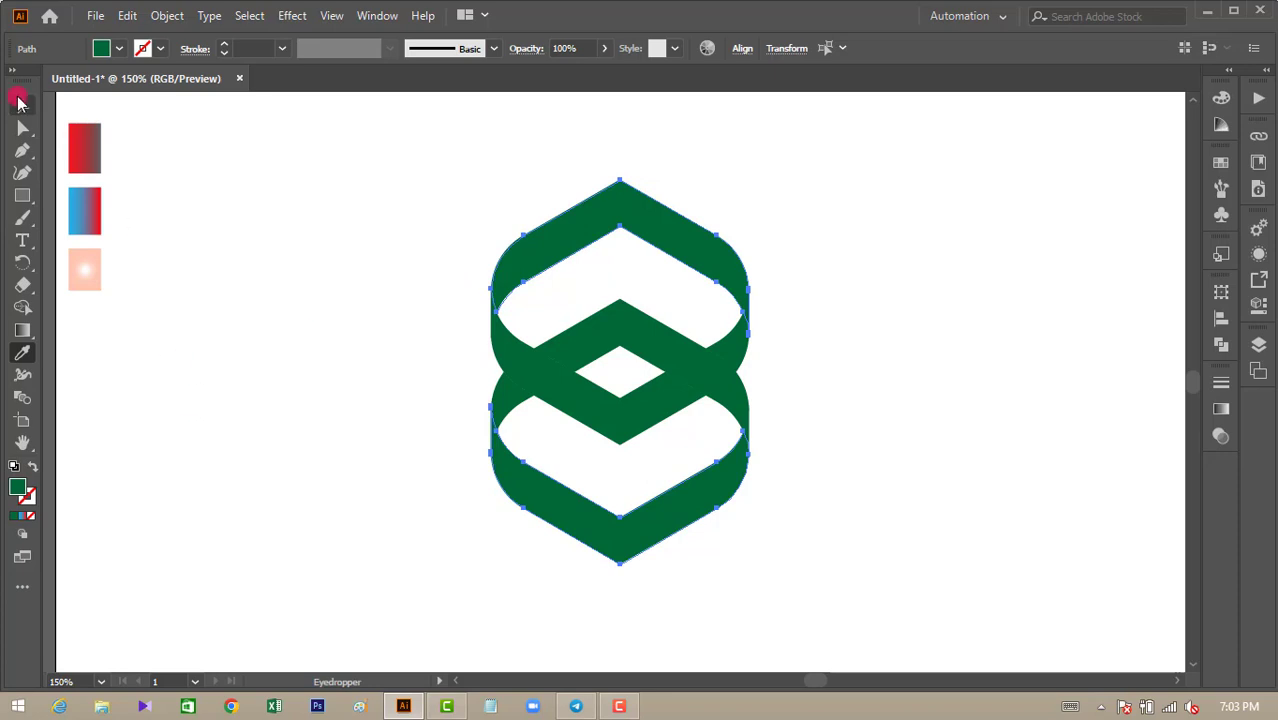
pyautogui.click(22, 105)
# Step: Fill the top chevron with the blue-red gradient swatch using the Eyedropper
pyautogui.click(272, 411)
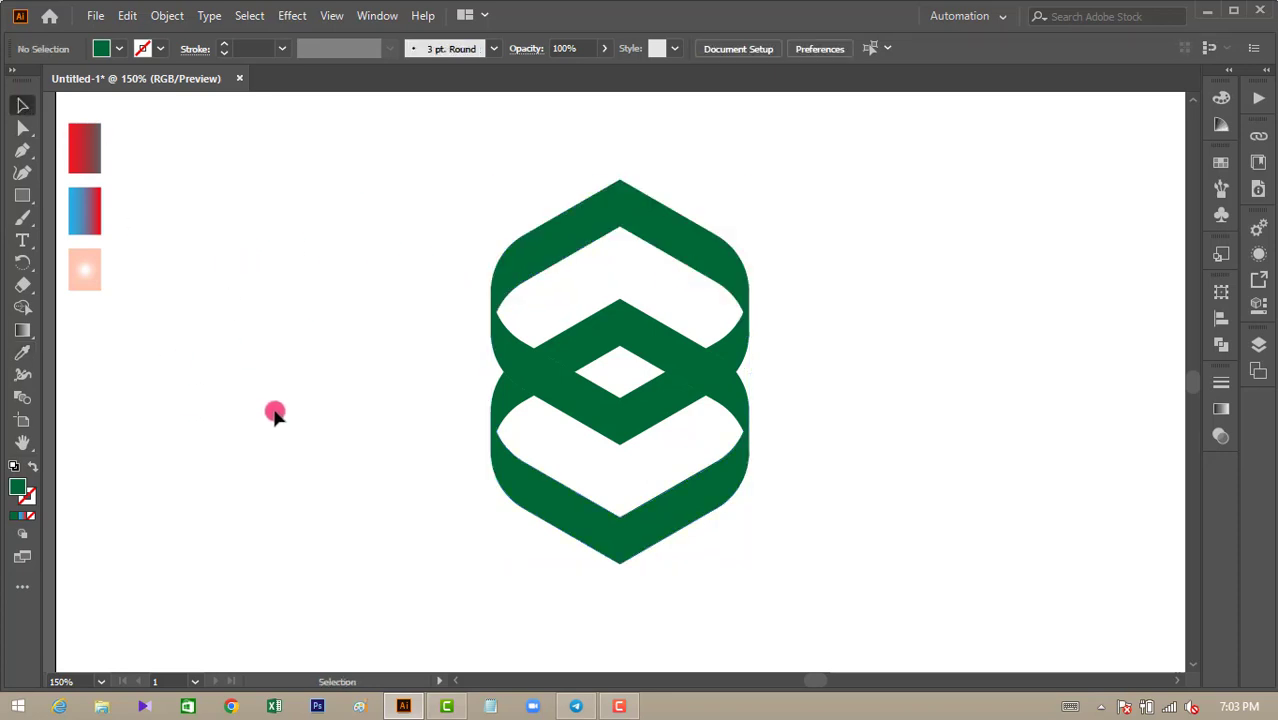
pyautogui.click(630, 205)
pyautogui.click(22, 352)
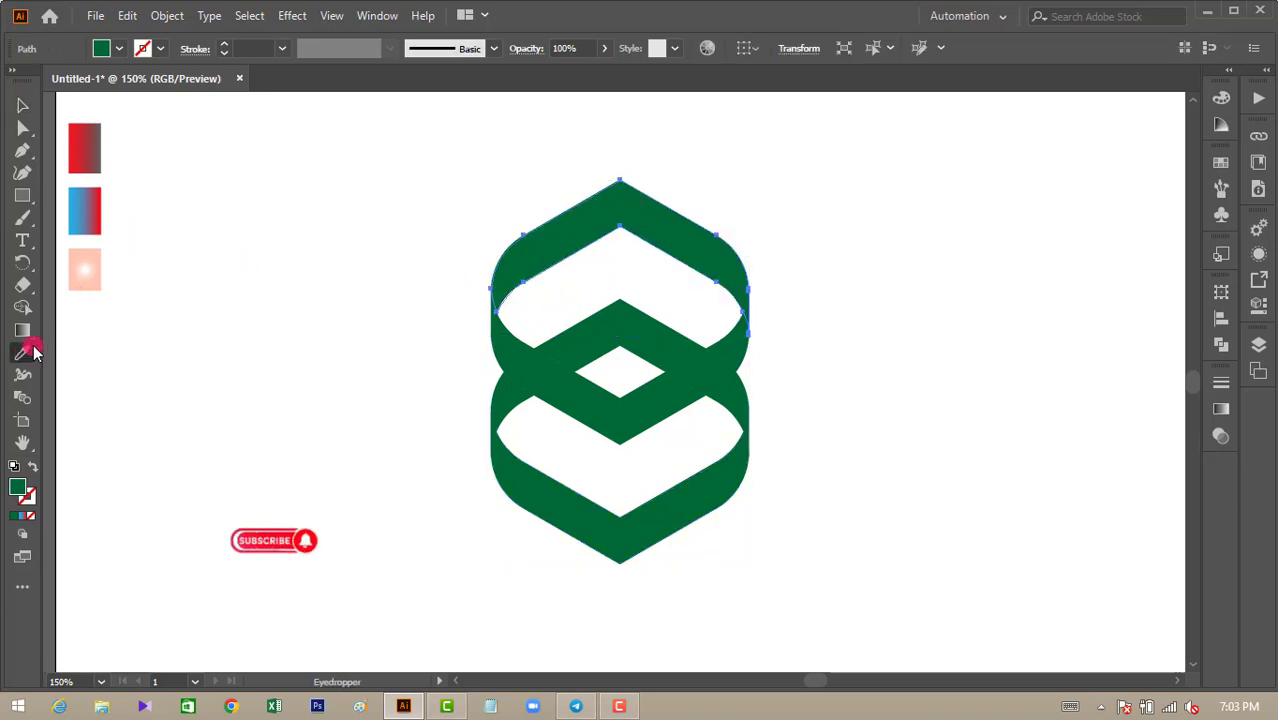
pyautogui.click(95, 207)
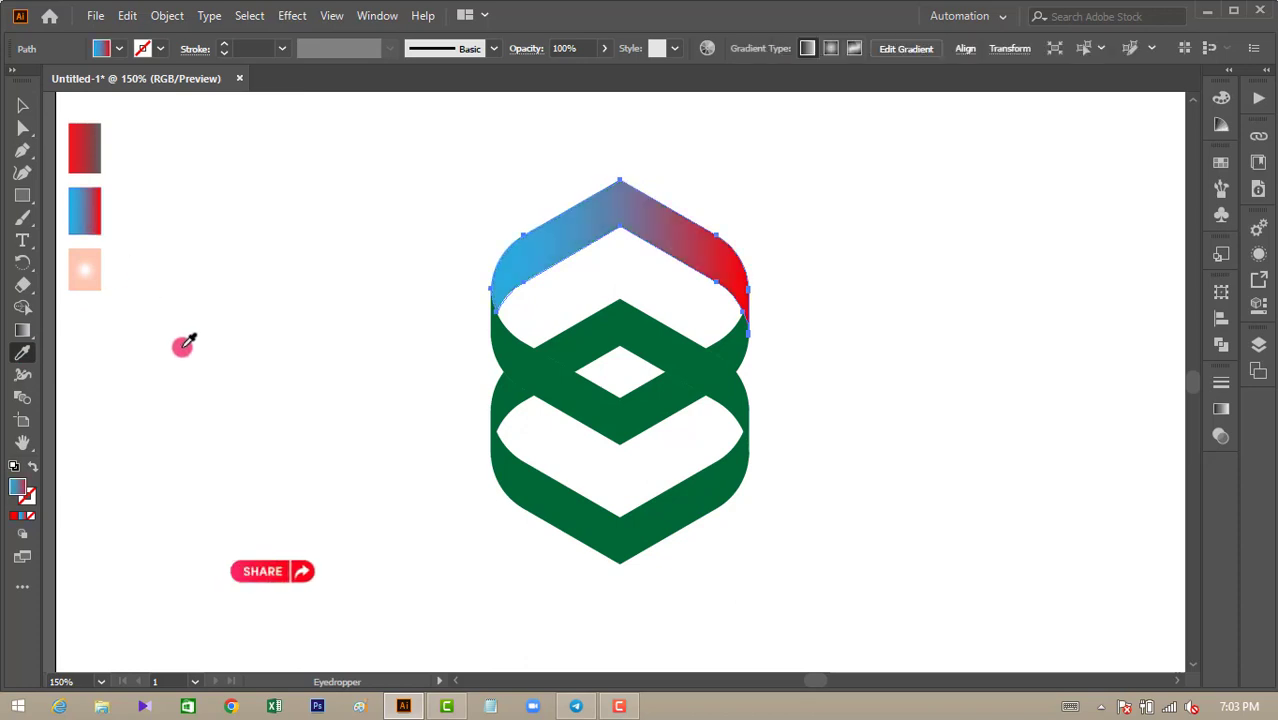
pyautogui.click(23, 107)
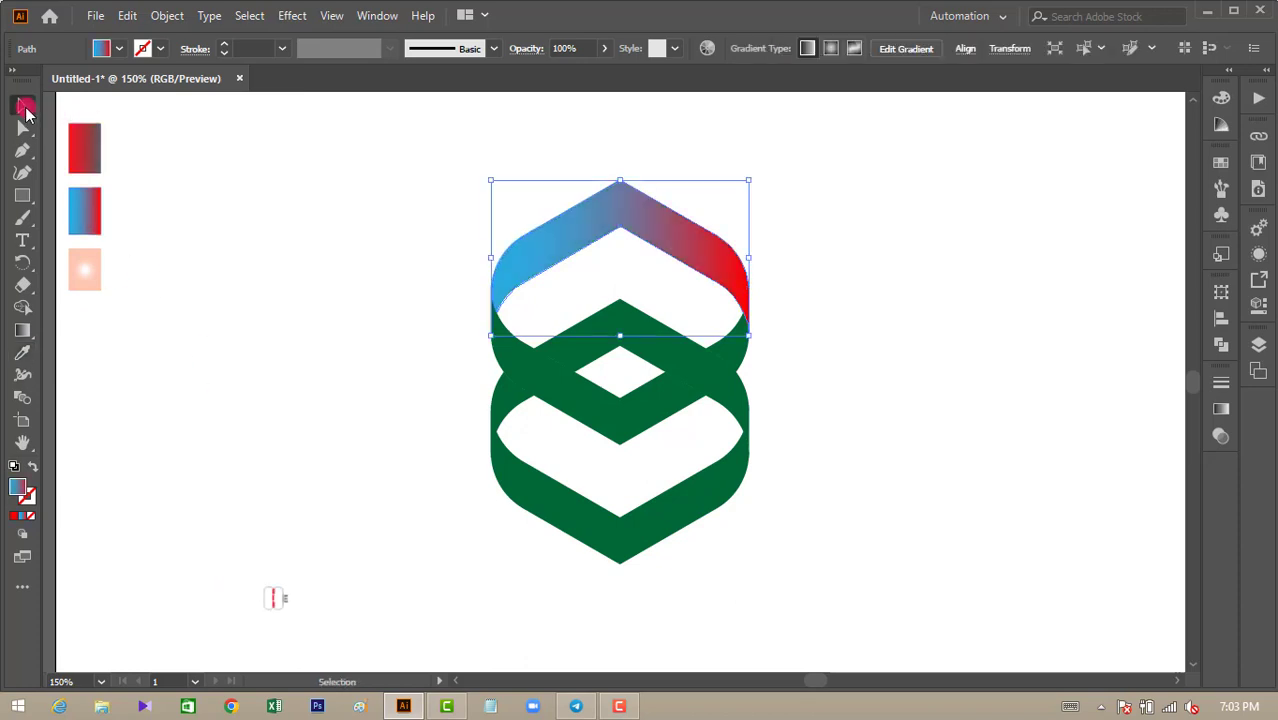
# Step: Give the bottom chevron the same gradient, then reverse its stops to run red to blue
pyautogui.click(580, 519)
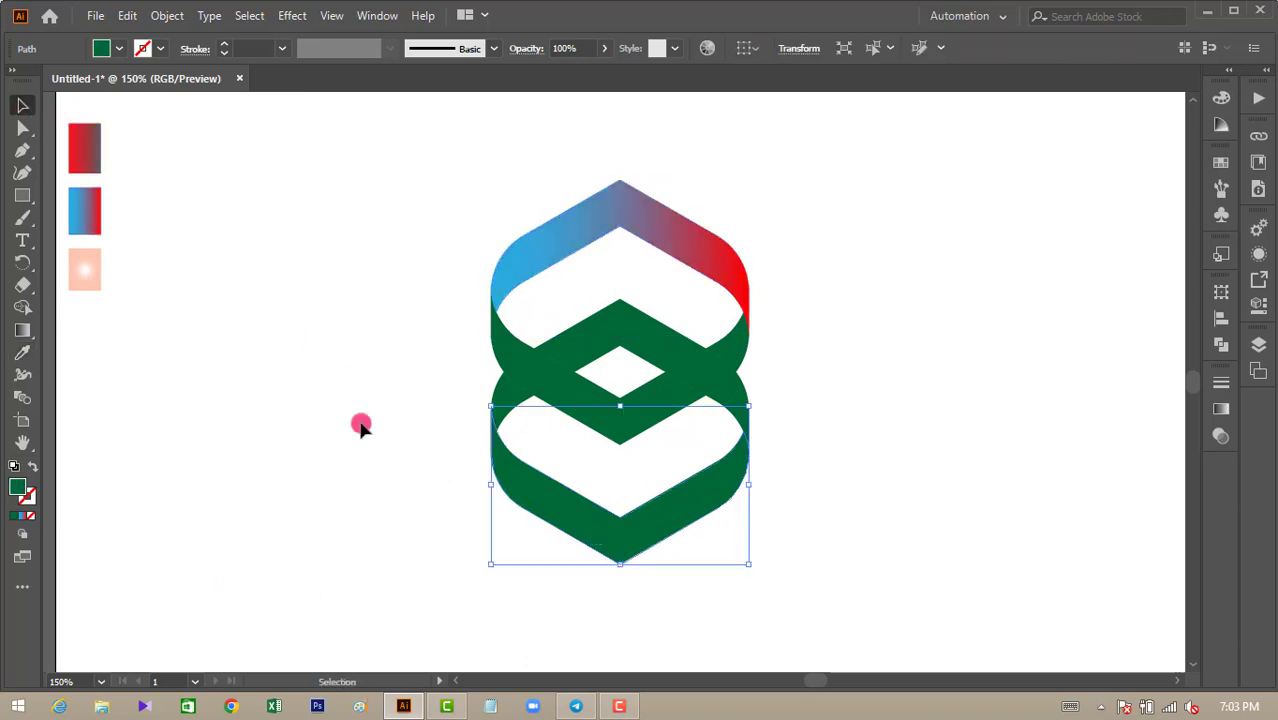
pyautogui.click(24, 356)
pyautogui.click(85, 210)
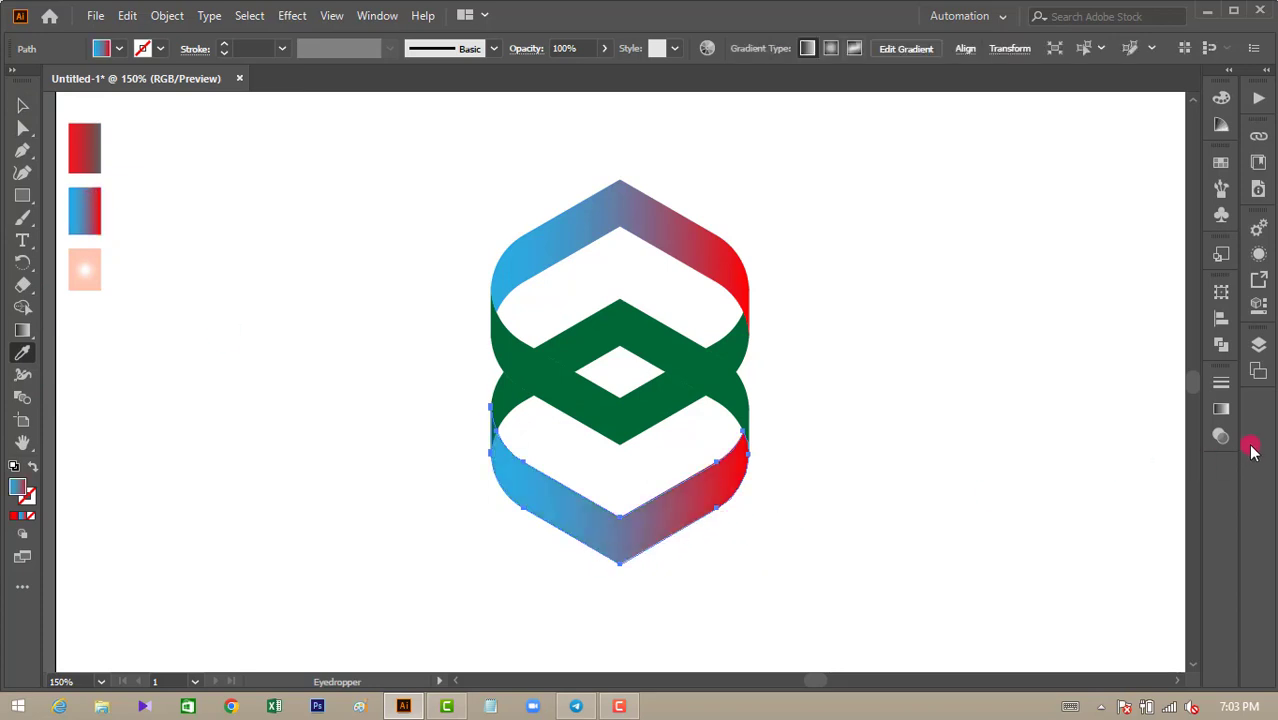
pyautogui.click(1228, 415)
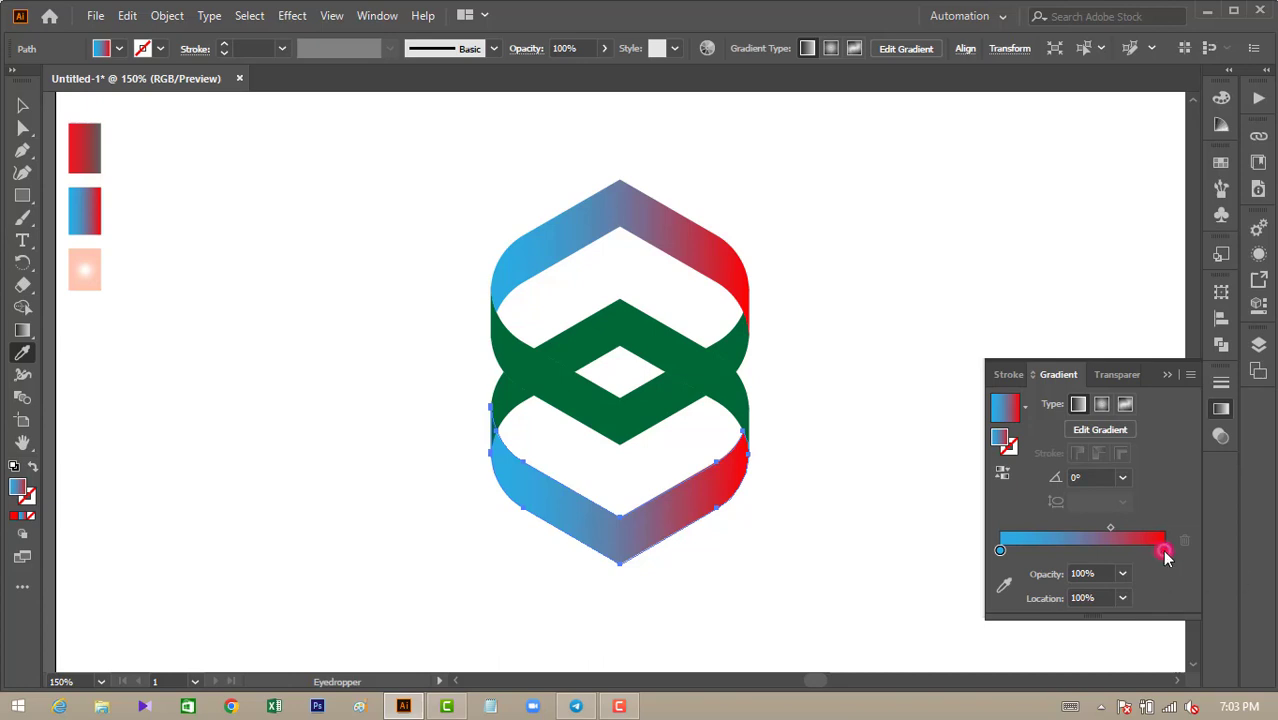
pyautogui.moveTo(1166, 556)
pyautogui.mouseDown()
pyautogui.moveTo(1014, 556)
pyautogui.moveTo(1159, 550)
pyautogui.mouseUp()
pyautogui.moveTo(1059, 550); pyautogui.dragTo(1008, 556)
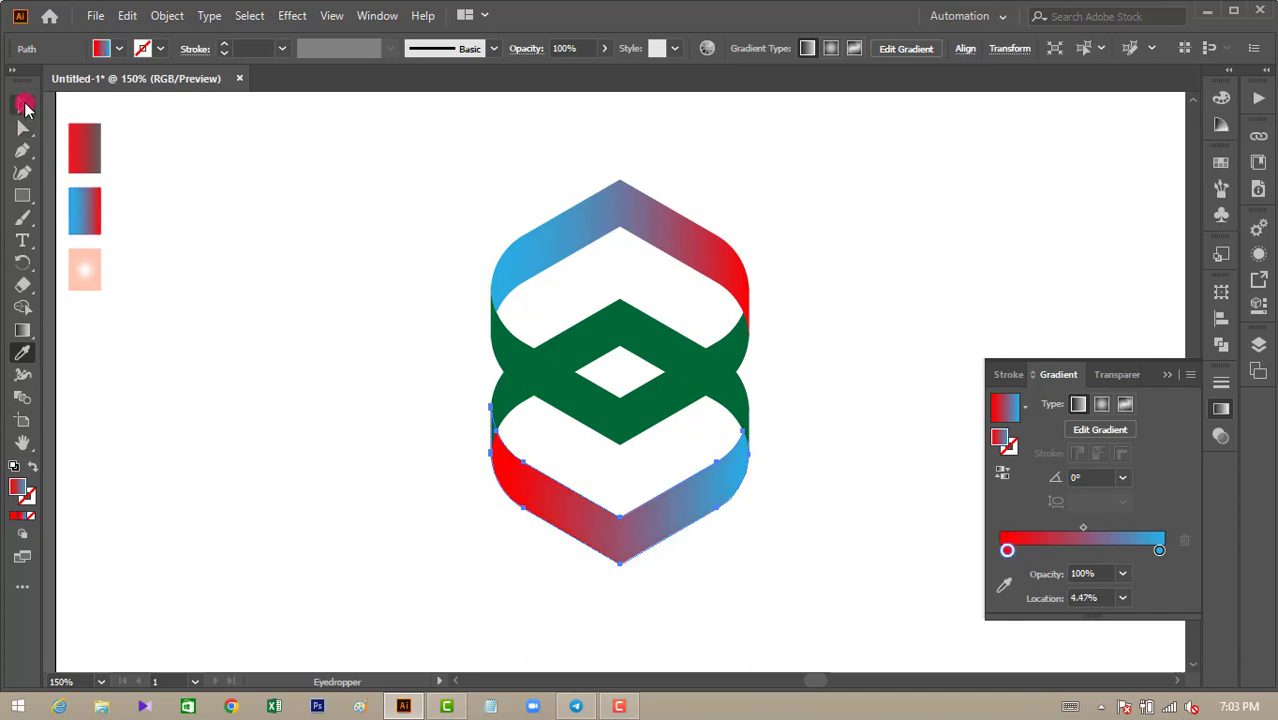
# Step: Fill the green middle band and right overlap with the red-to-grey gradient swatch
pyautogui.click(23, 105)
pyautogui.click(1166, 378)
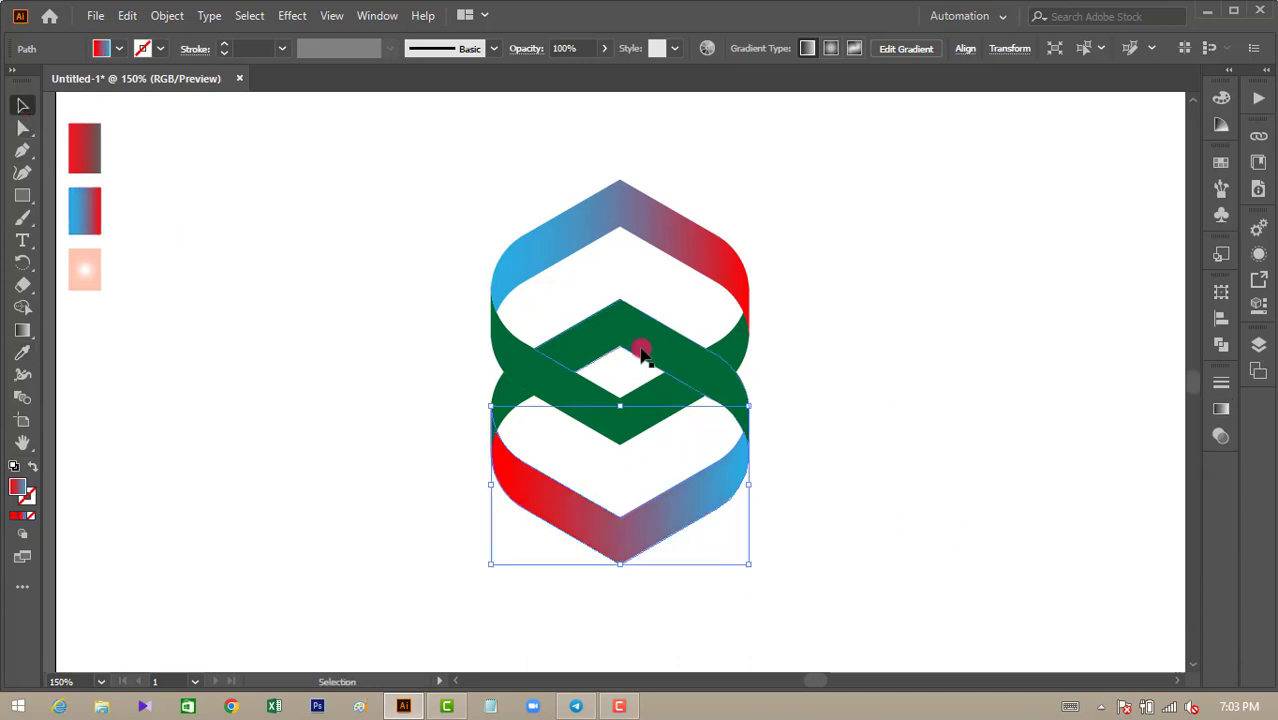
pyautogui.click(587, 395)
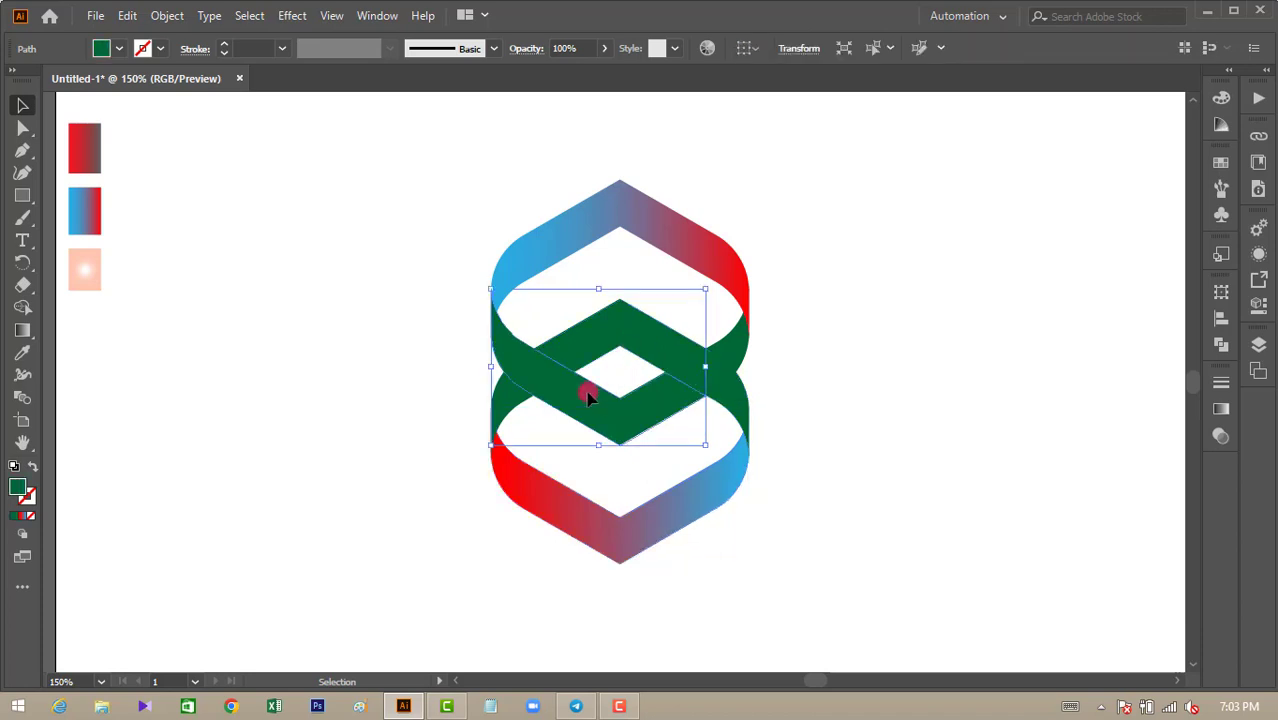
pyautogui.keyDown('shift'); pyautogui.click(733, 356); pyautogui.keyUp('shift')
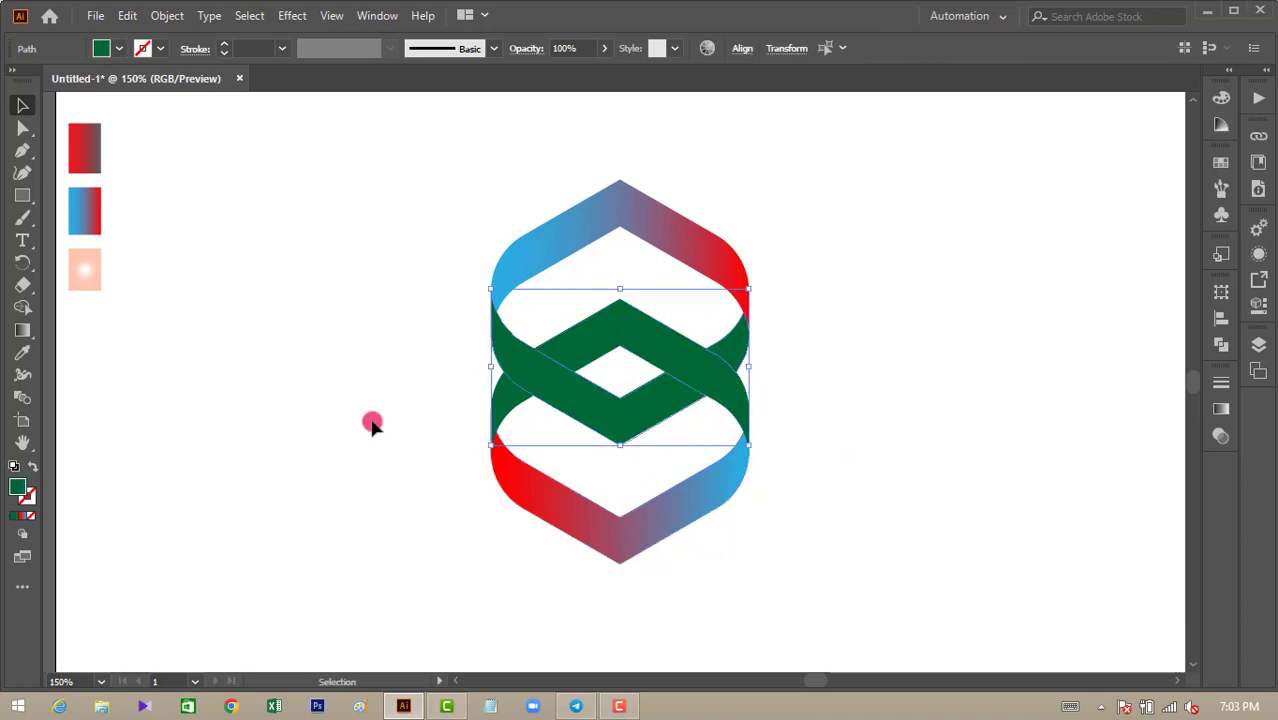
pyautogui.click(22, 352)
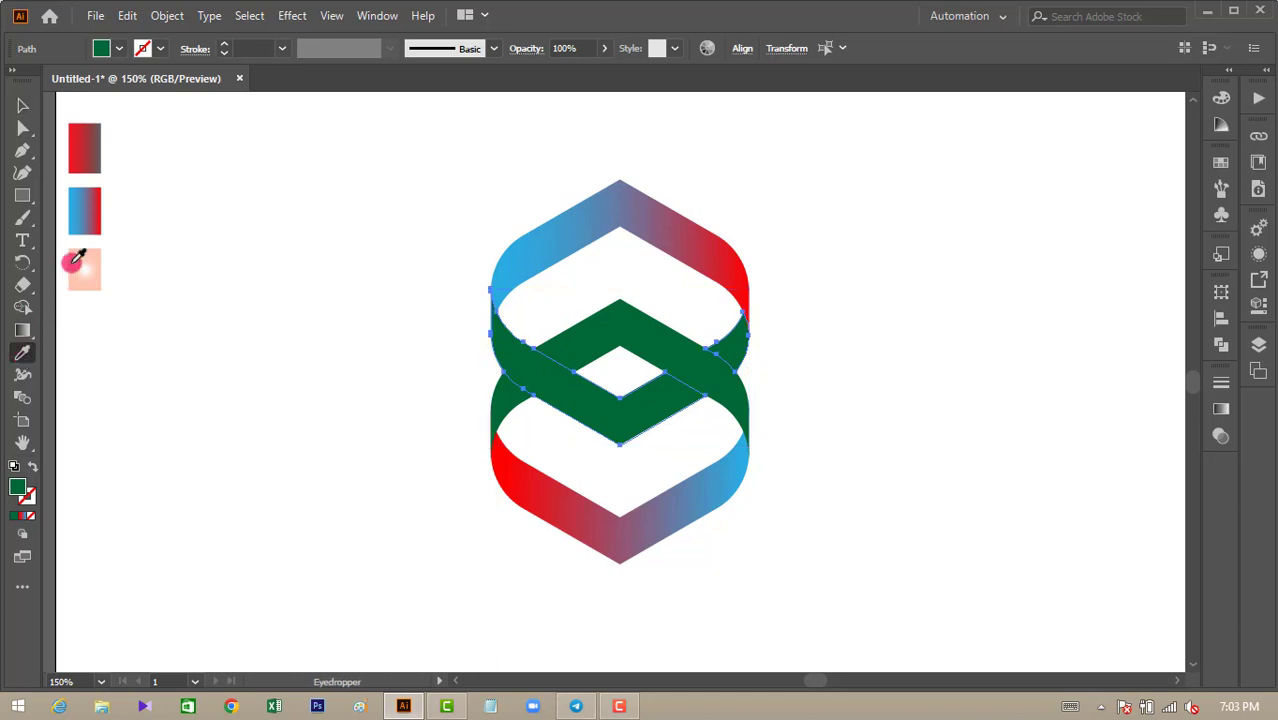
pyautogui.click(88, 152)
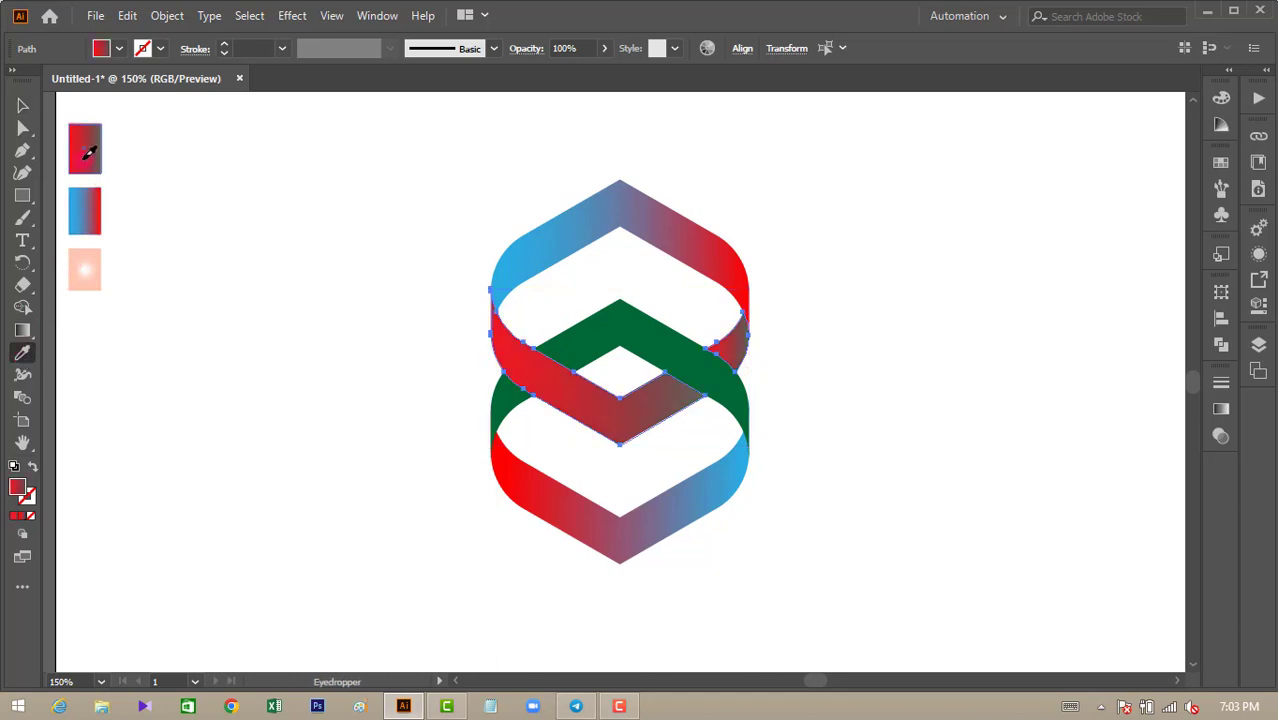
# Step: Apply the same red-to-grey gradient to the remaining green band and lower-left piece
pyautogui.click(22, 105)
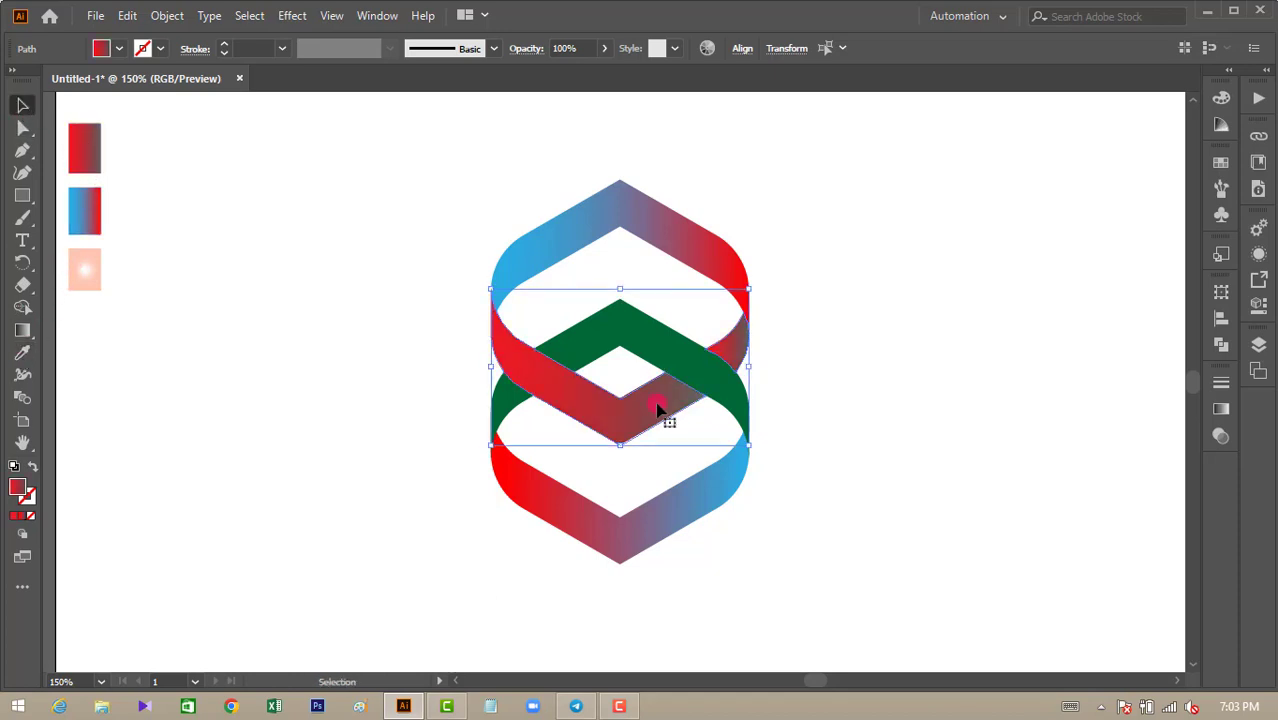
pyautogui.click(702, 375)
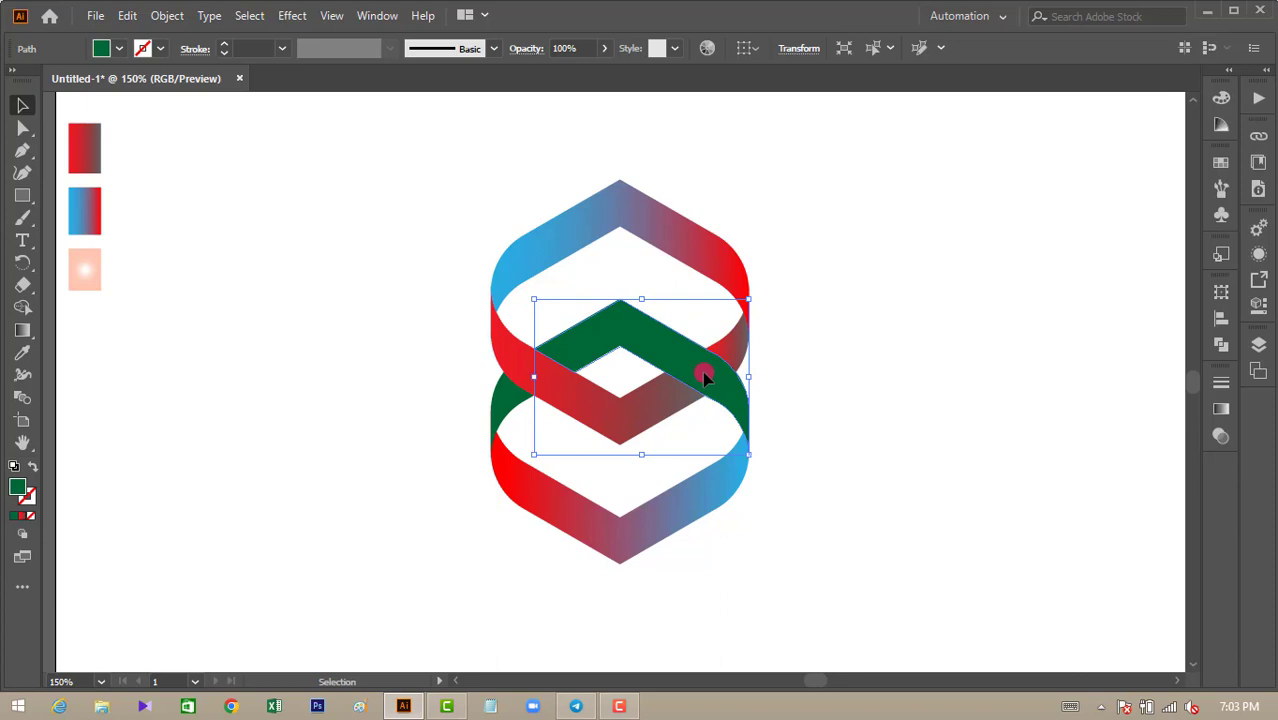
pyautogui.keyDown('shift'); pyautogui.click(510, 414); pyautogui.keyUp('shift')
pyautogui.click(22, 352)
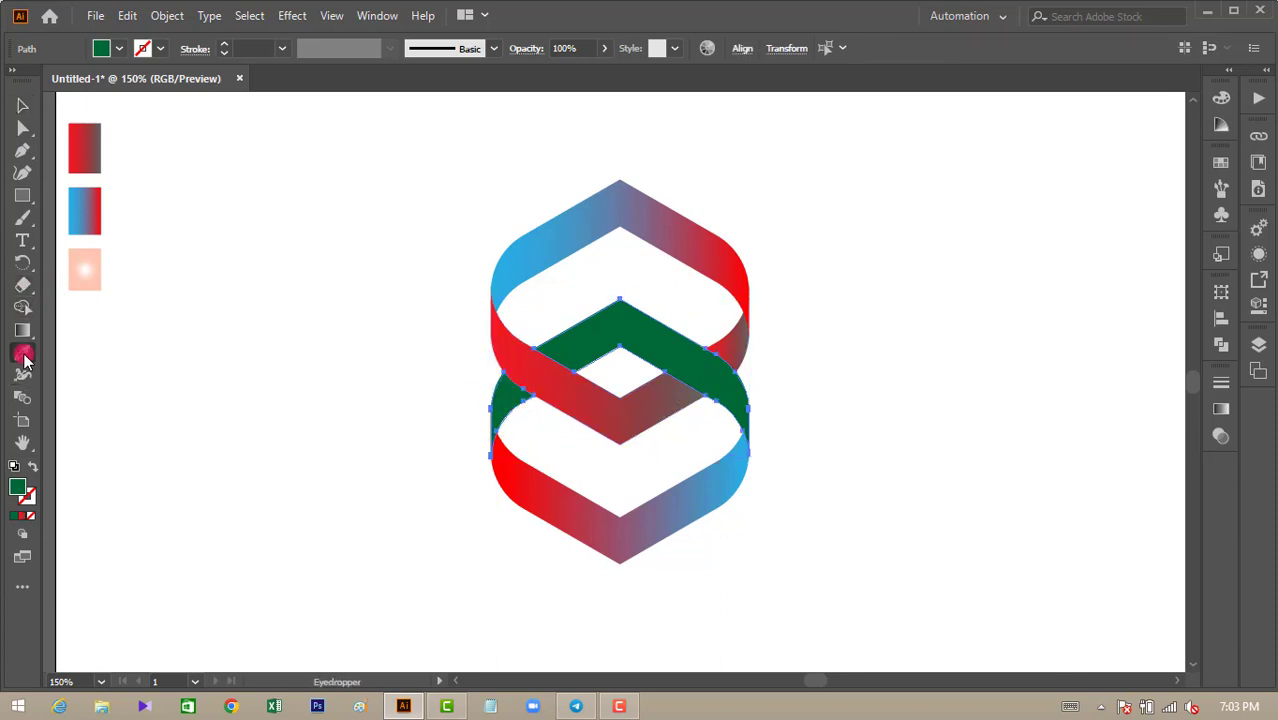
pyautogui.click(90, 152)
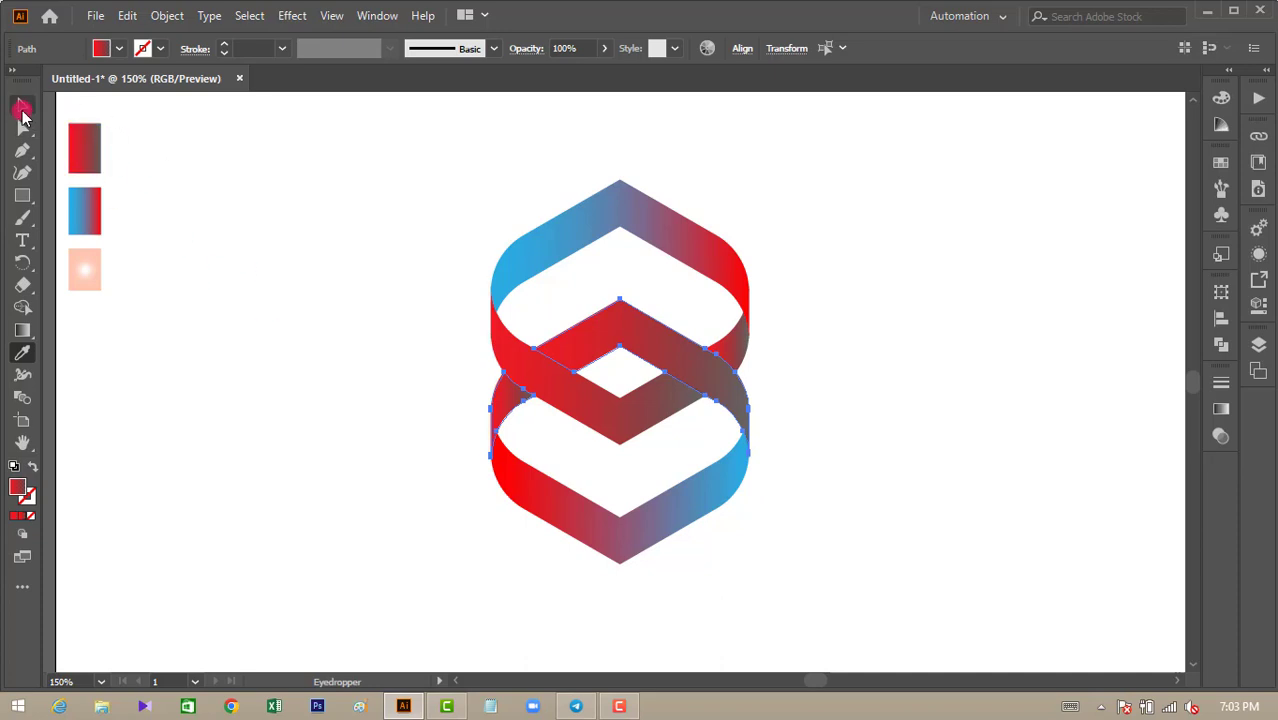
pyautogui.click(22, 105)
pyautogui.click(841, 343)
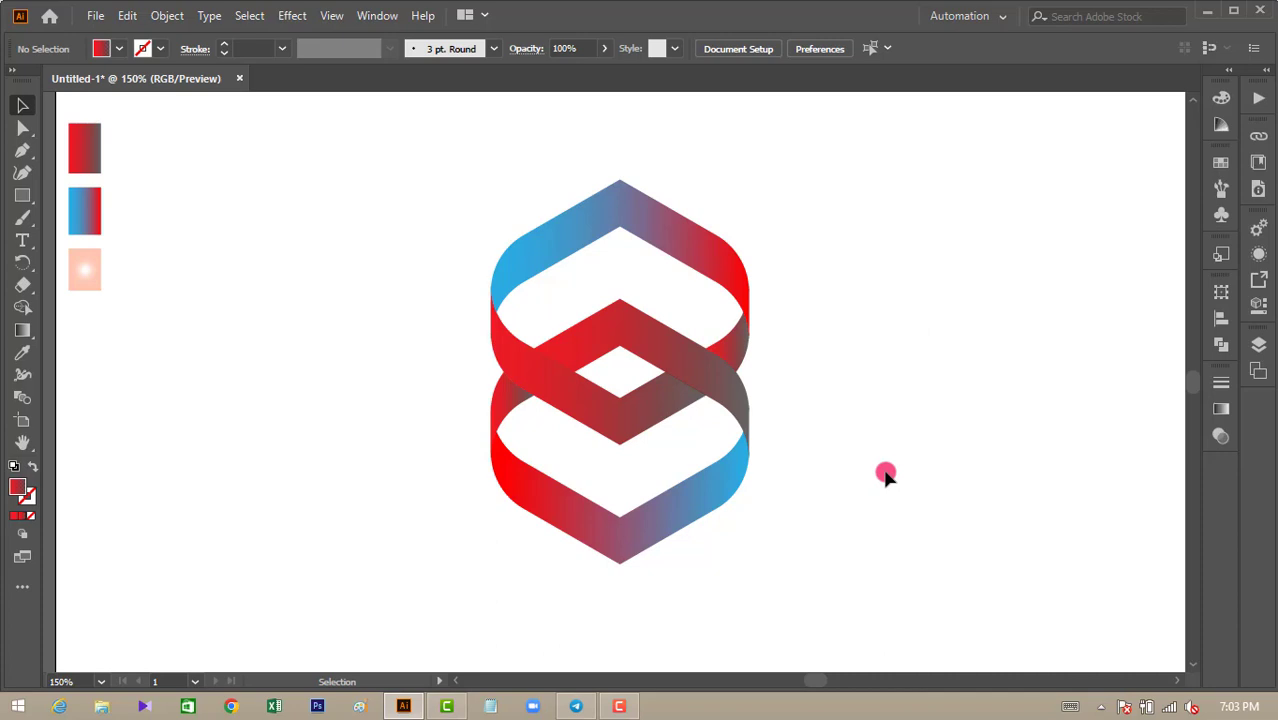
# Step: Reposition the lower-left piece's gradient stops, setting one stop to 80% opacity
pyautogui.click(507, 404)
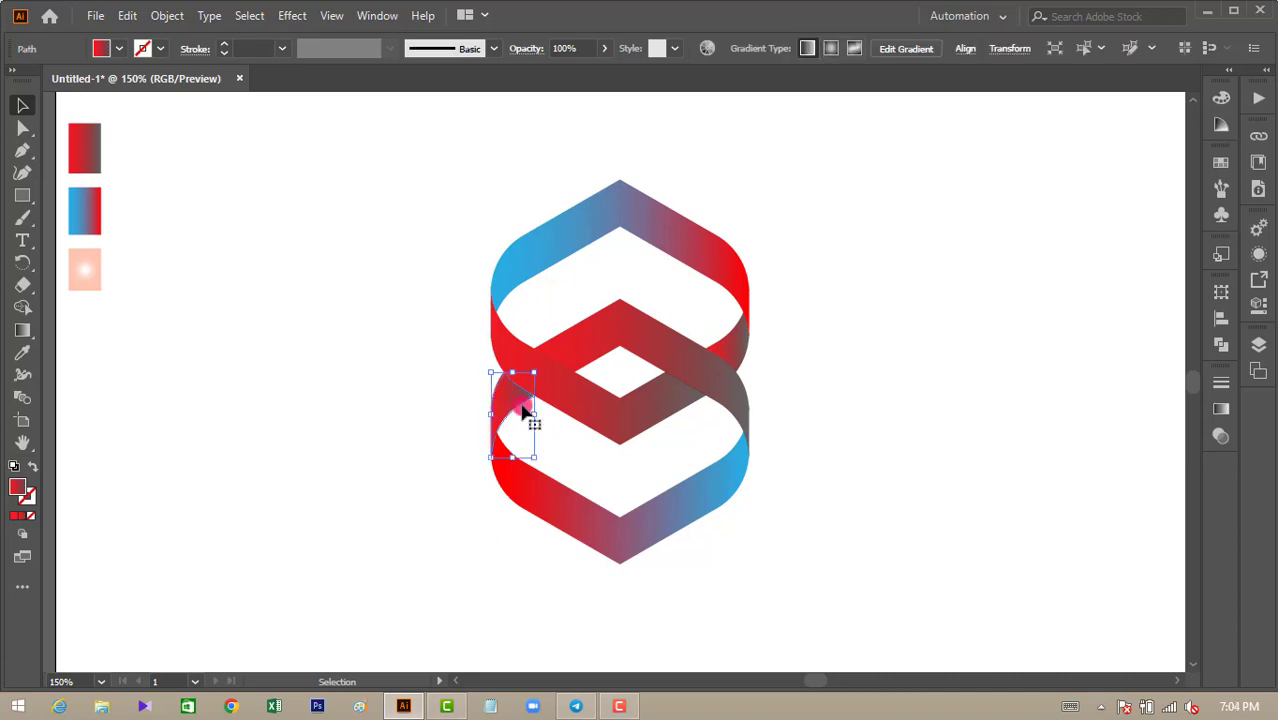
pyautogui.click(1221, 414)
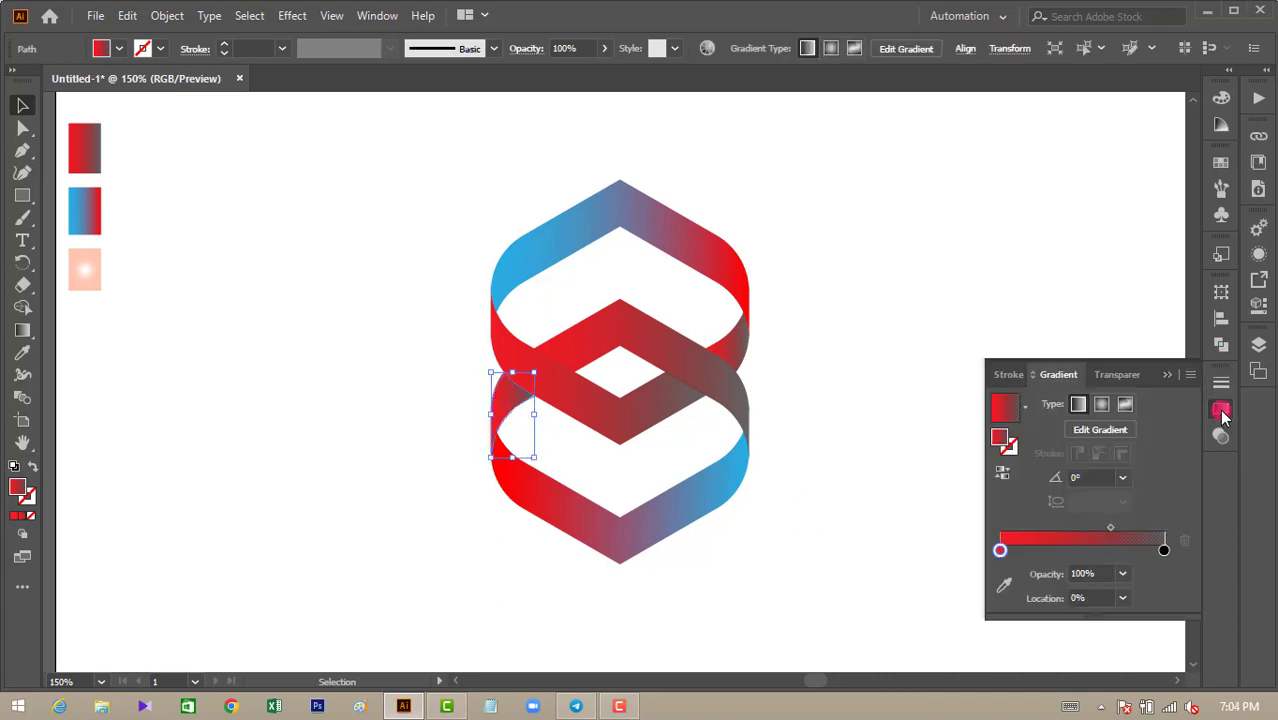
pyautogui.moveTo(1161, 550); pyautogui.dragTo(1083, 555)
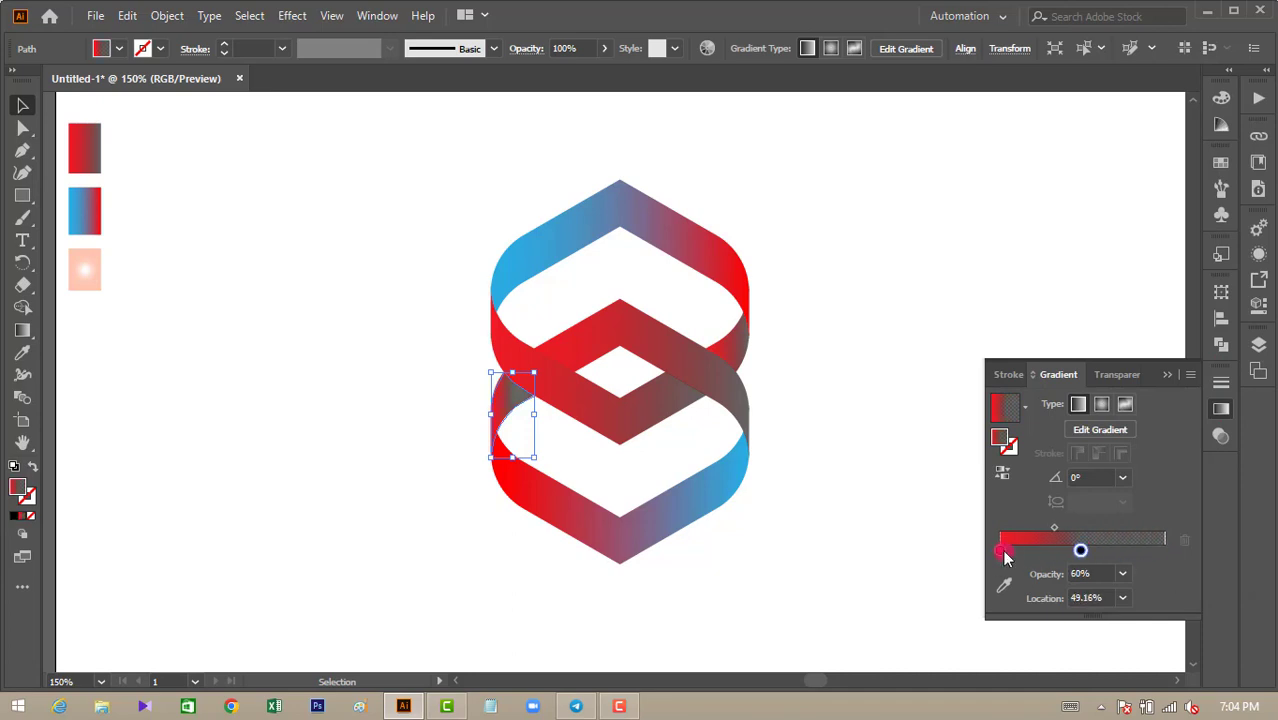
pyautogui.moveTo(1000, 550)
pyautogui.mouseDown()
pyautogui.moveTo(1140, 557)
pyautogui.moveTo(1000, 550)
pyautogui.mouseUp()
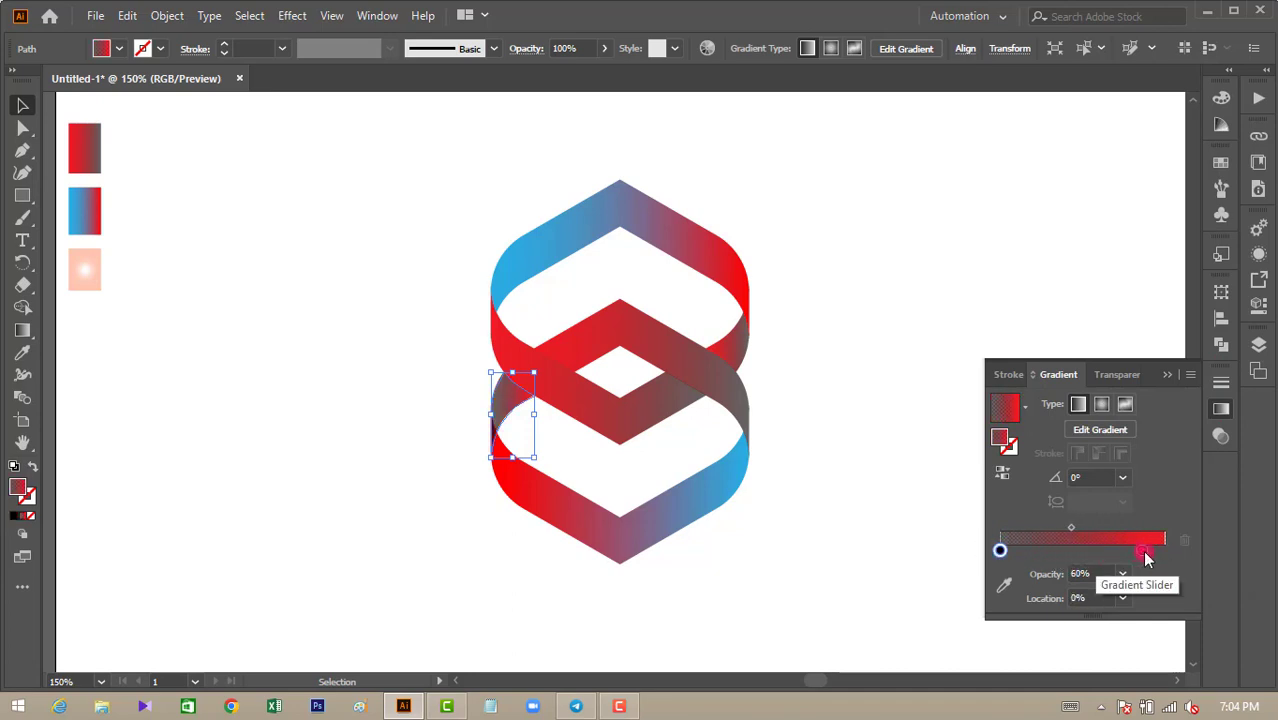
pyautogui.moveTo(1145, 557); pyautogui.dragTo(1108, 558)
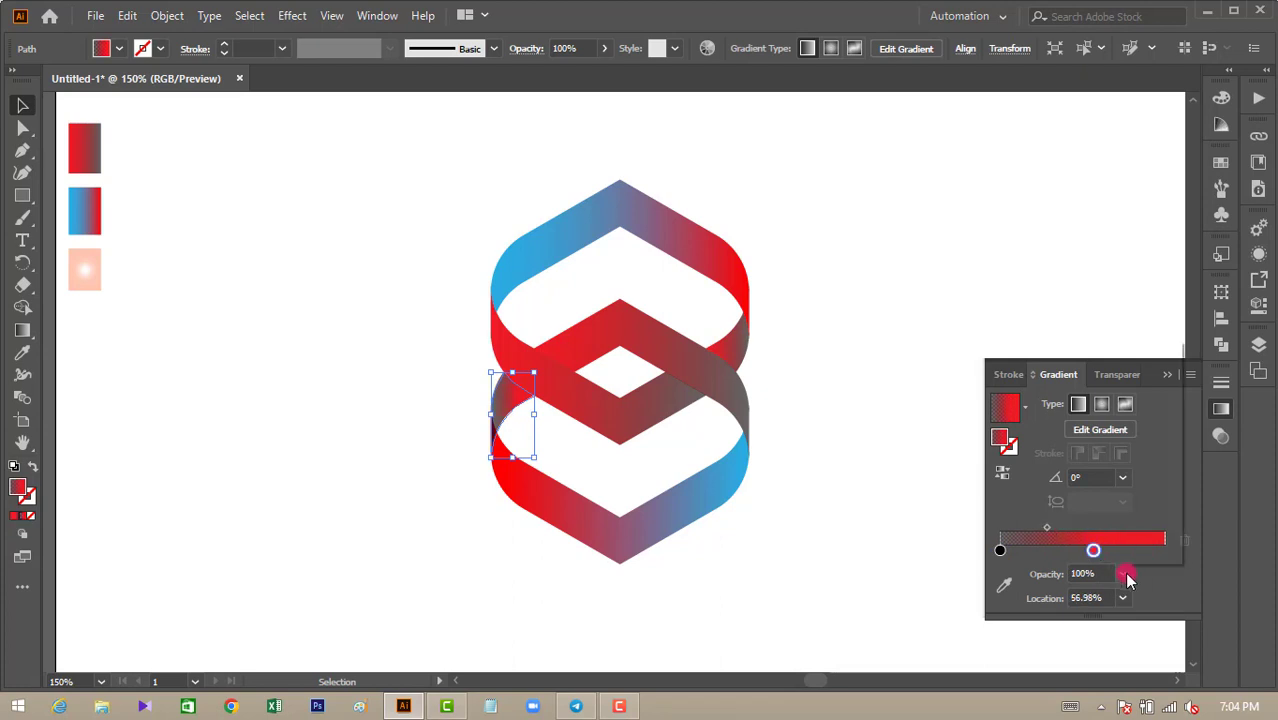
pyautogui.click(1122, 573)
pyautogui.click(1150, 515)
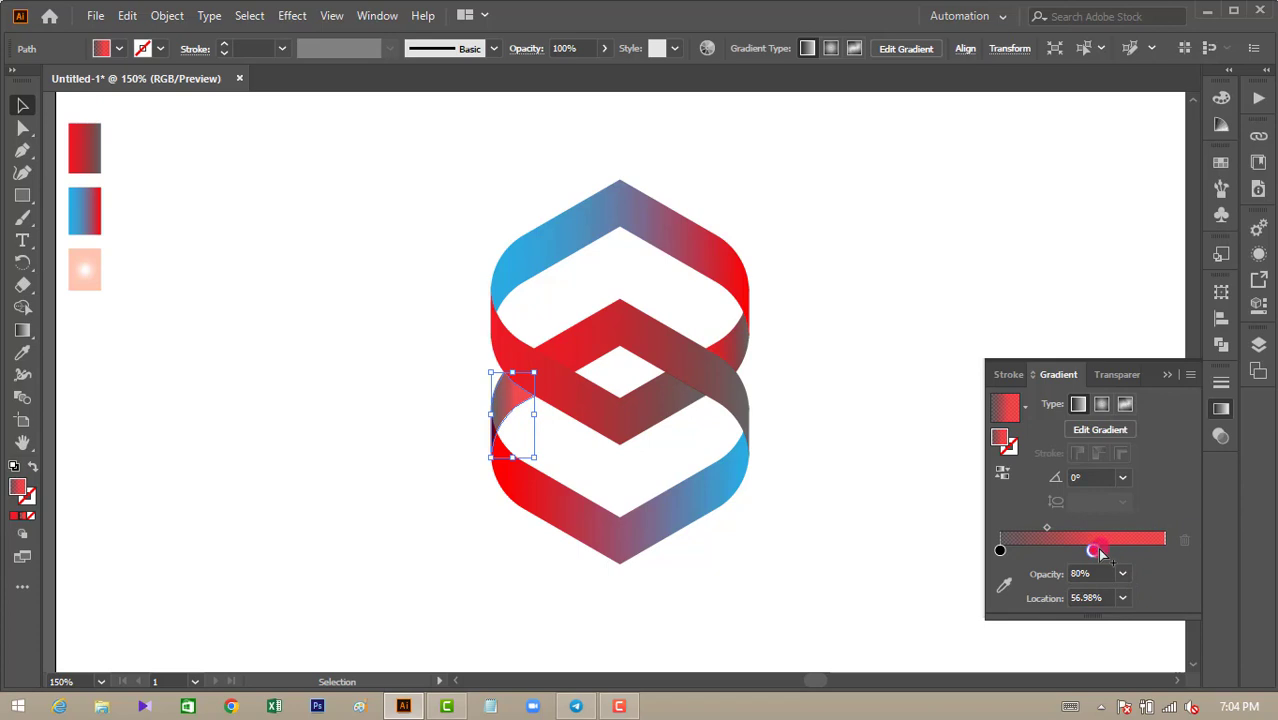
pyautogui.moveTo(1098, 553)
pyautogui.mouseDown()
pyautogui.moveTo(1063, 558)
pyautogui.moveTo(1183, 543)
pyautogui.mouseUp()
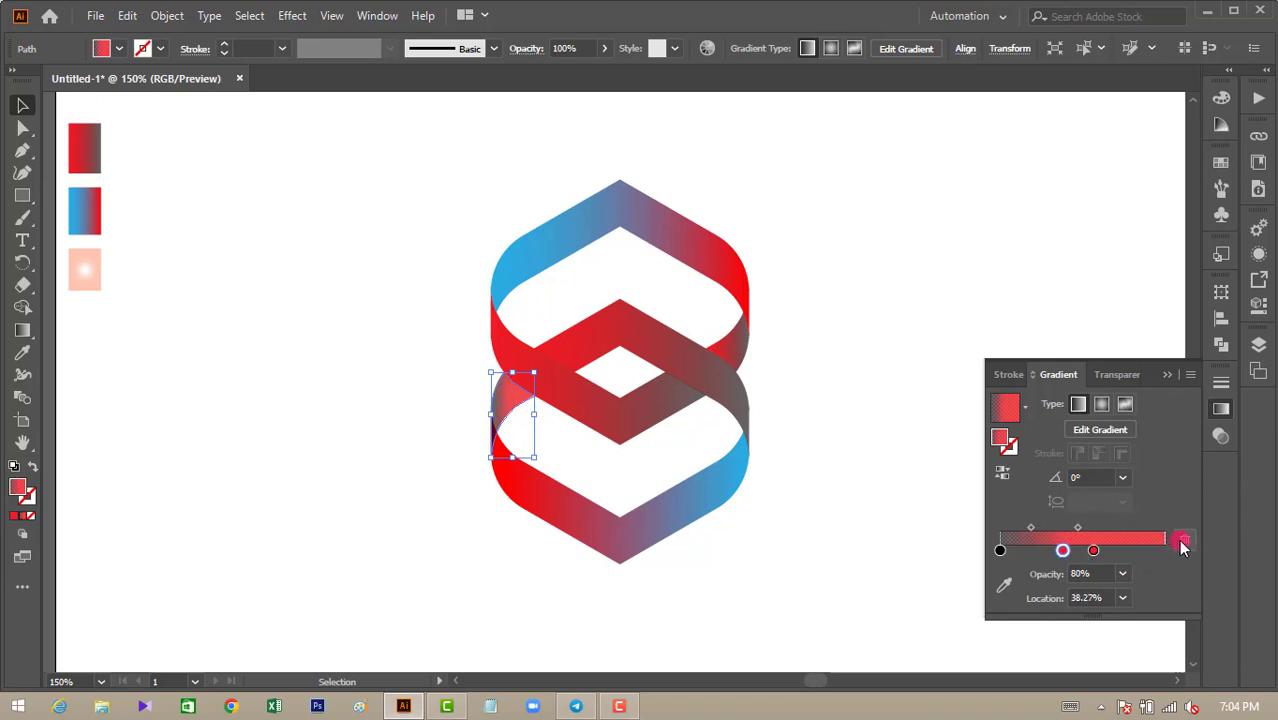
pyautogui.click(896, 474)
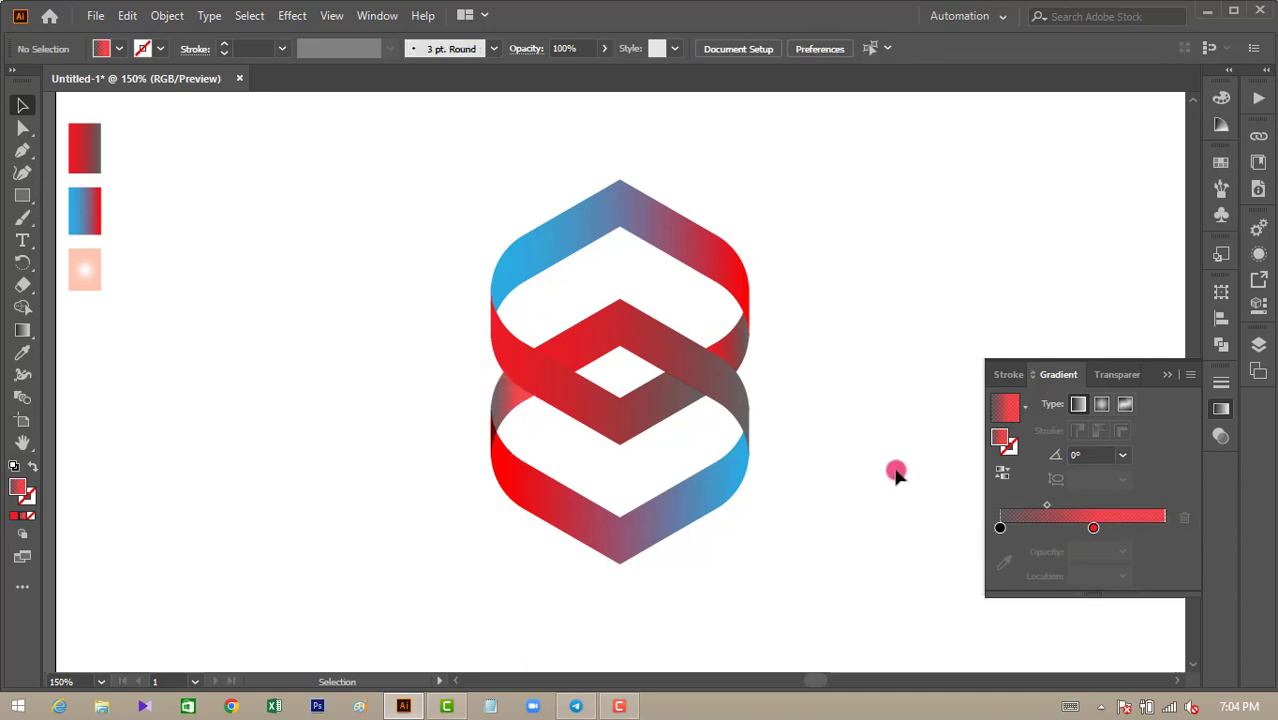
# Step: Set the middle stop to 90% and the left stop to 100% opacity for dark-to-red shading
pyautogui.click(1092, 528)
pyautogui.click(1122, 551)
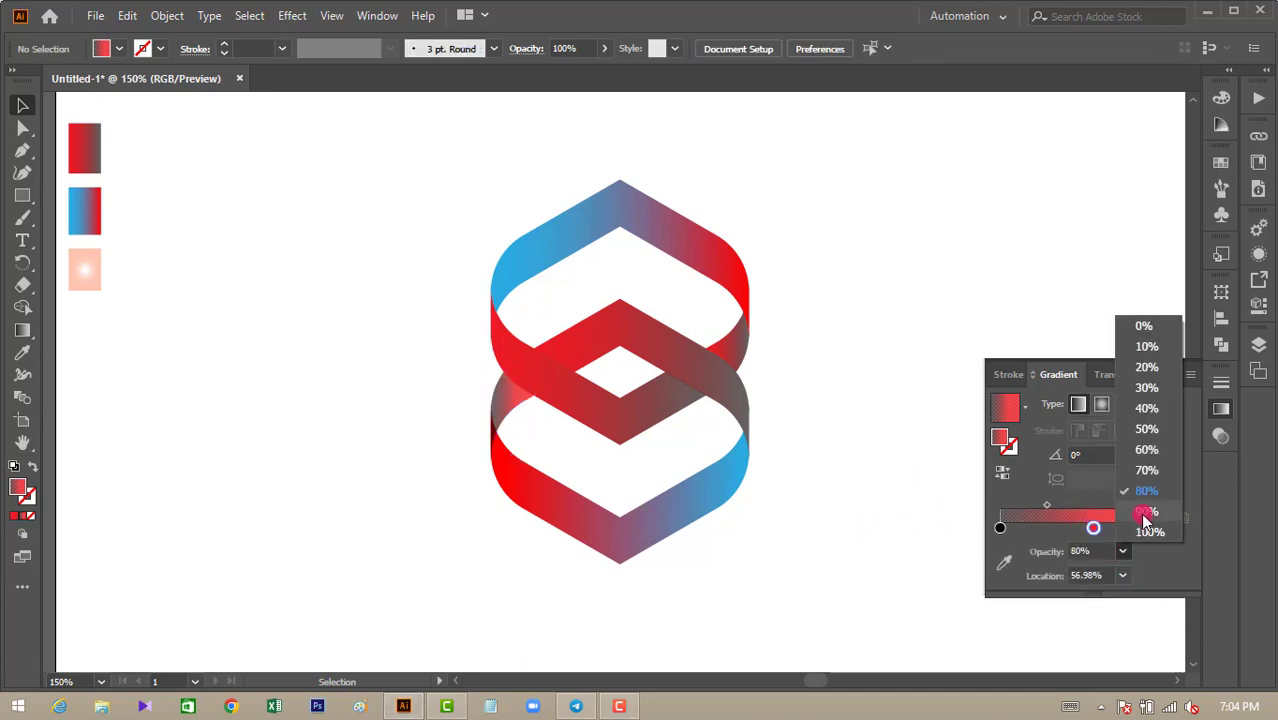
pyautogui.click(1145, 518)
pyautogui.click(512, 410)
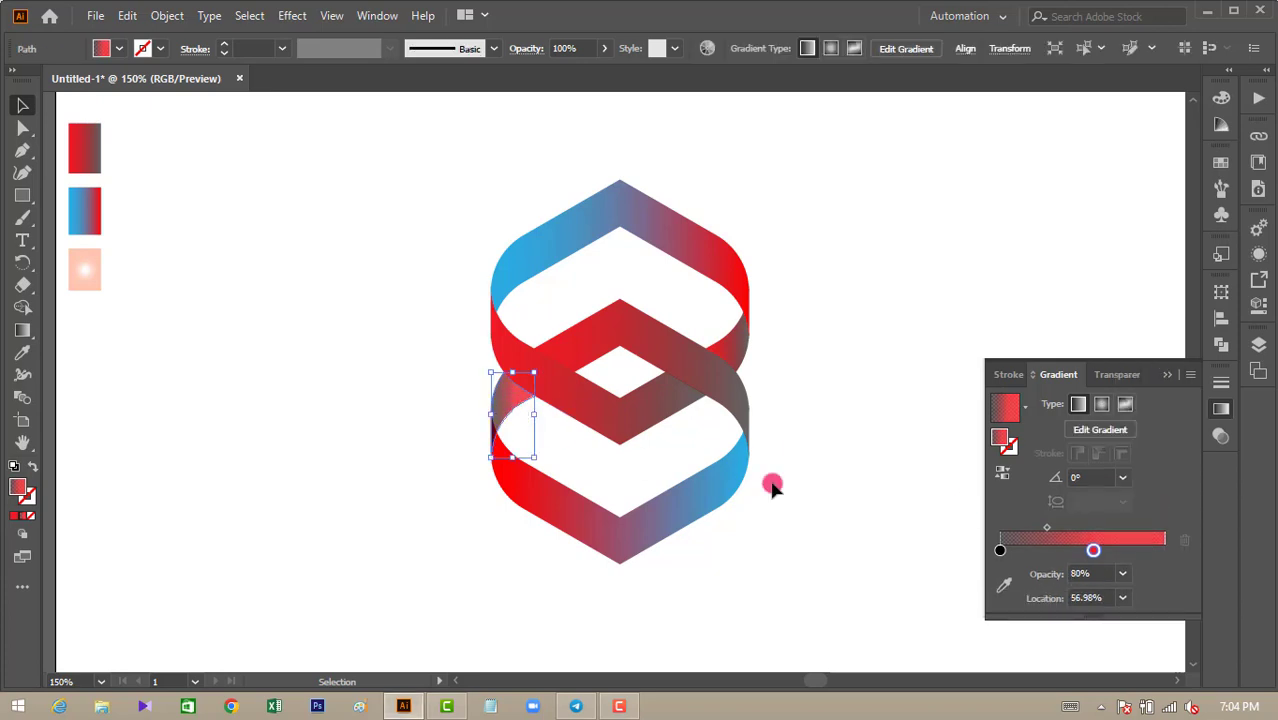
pyautogui.click(1127, 580)
pyautogui.click(1129, 537)
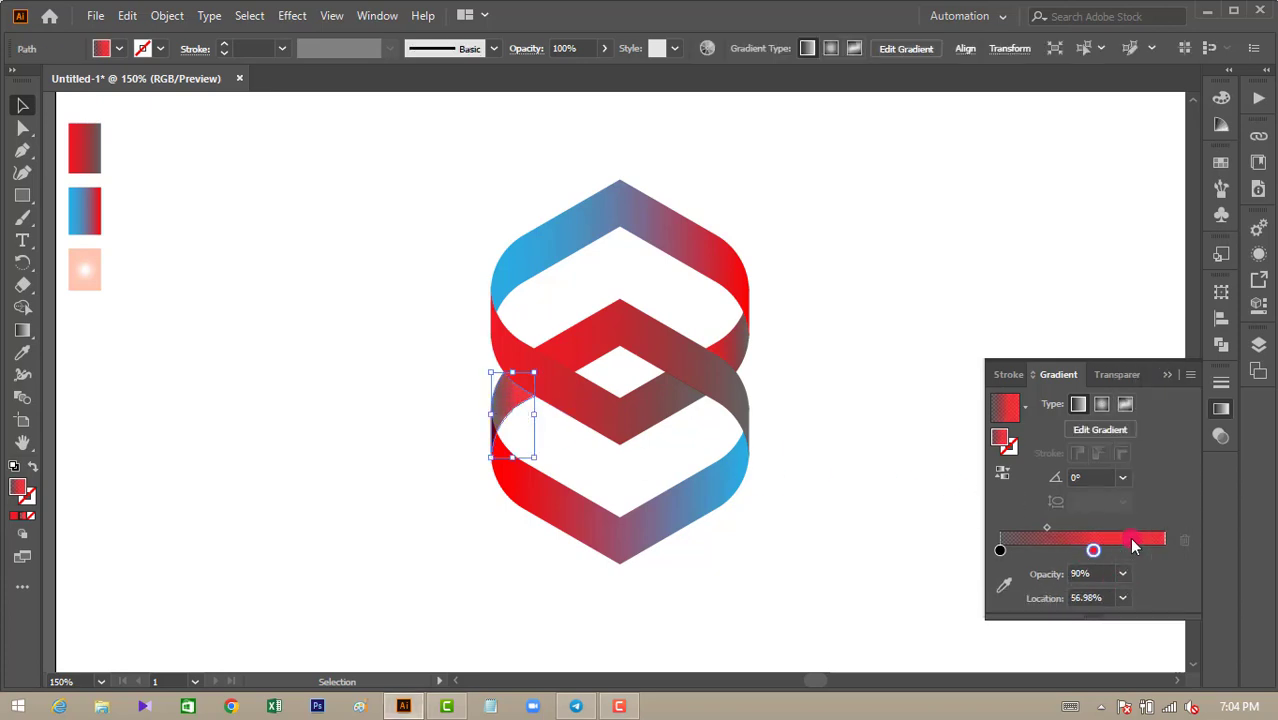
pyautogui.click(1001, 551)
pyautogui.click(1122, 582)
pyautogui.click(1118, 557)
pyautogui.click(897, 425)
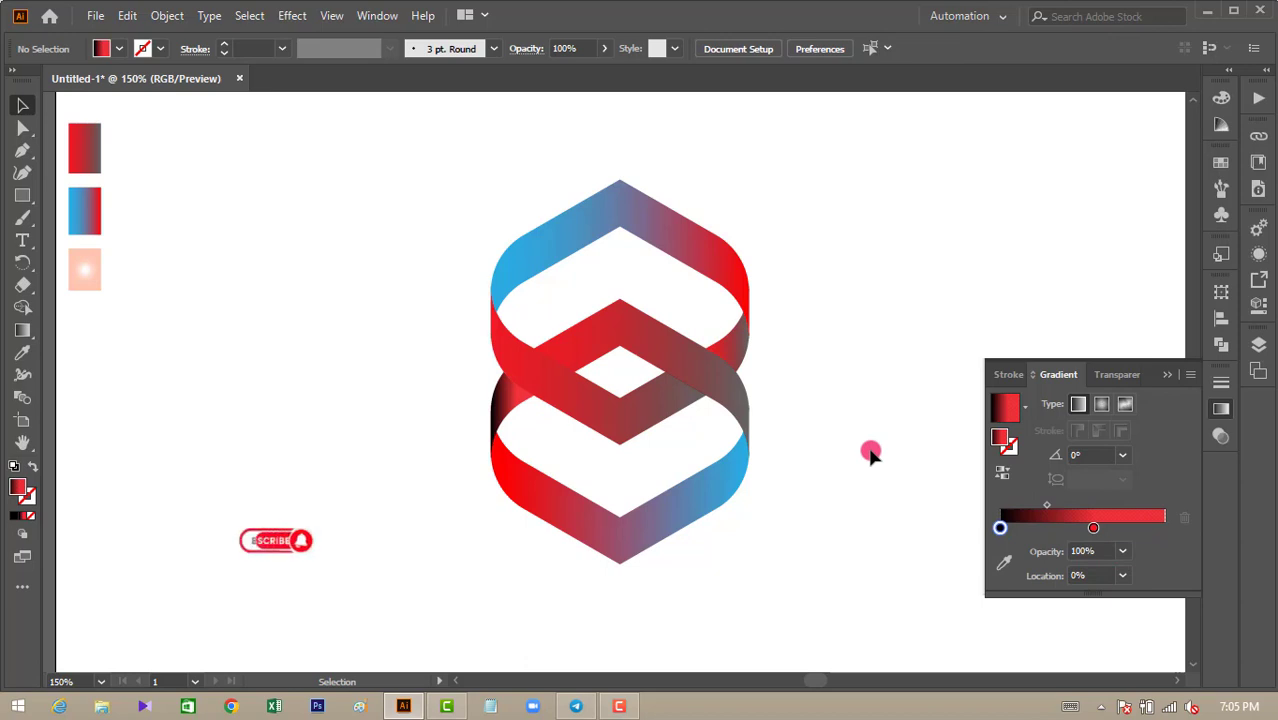
# Step: Close the Gradient panel and select the Rectangle tool
pyautogui.hotkey('ctrl', 'F9')
pyautogui.scroll(-1, 750, 453)
pyautogui.scroll(1, 750, 453)
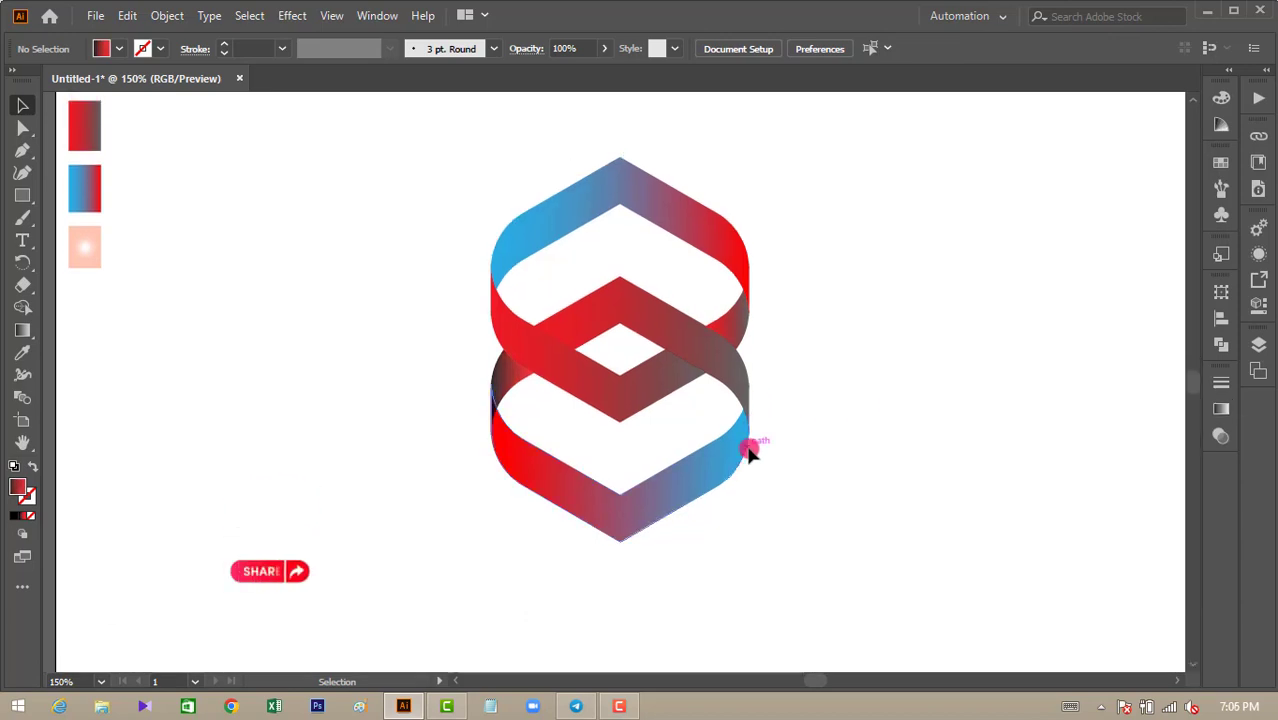
pyautogui.scroll(1, 750, 445)
pyautogui.moveTo(25, 197); pyautogui.dragTo(86, 195)
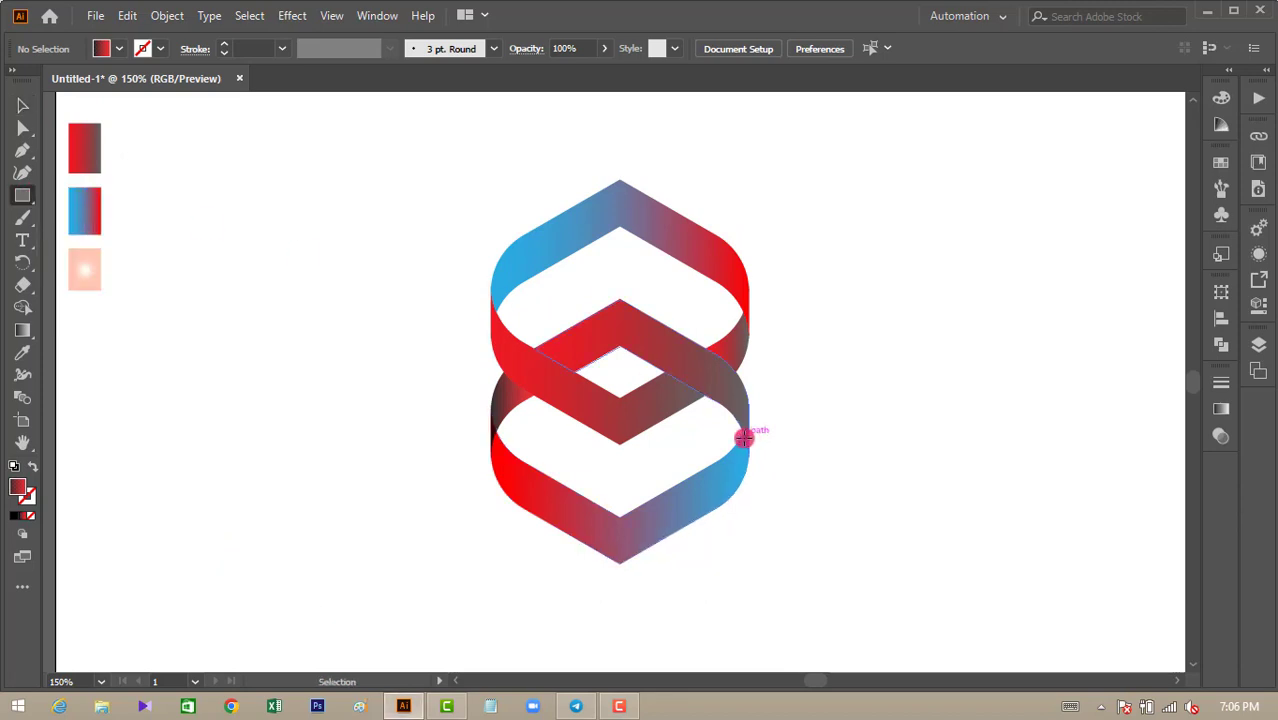
# Step: Draw an artboard-sized rectangle and send it behind the logo
pyautogui.hotkey('ctrl', '-')
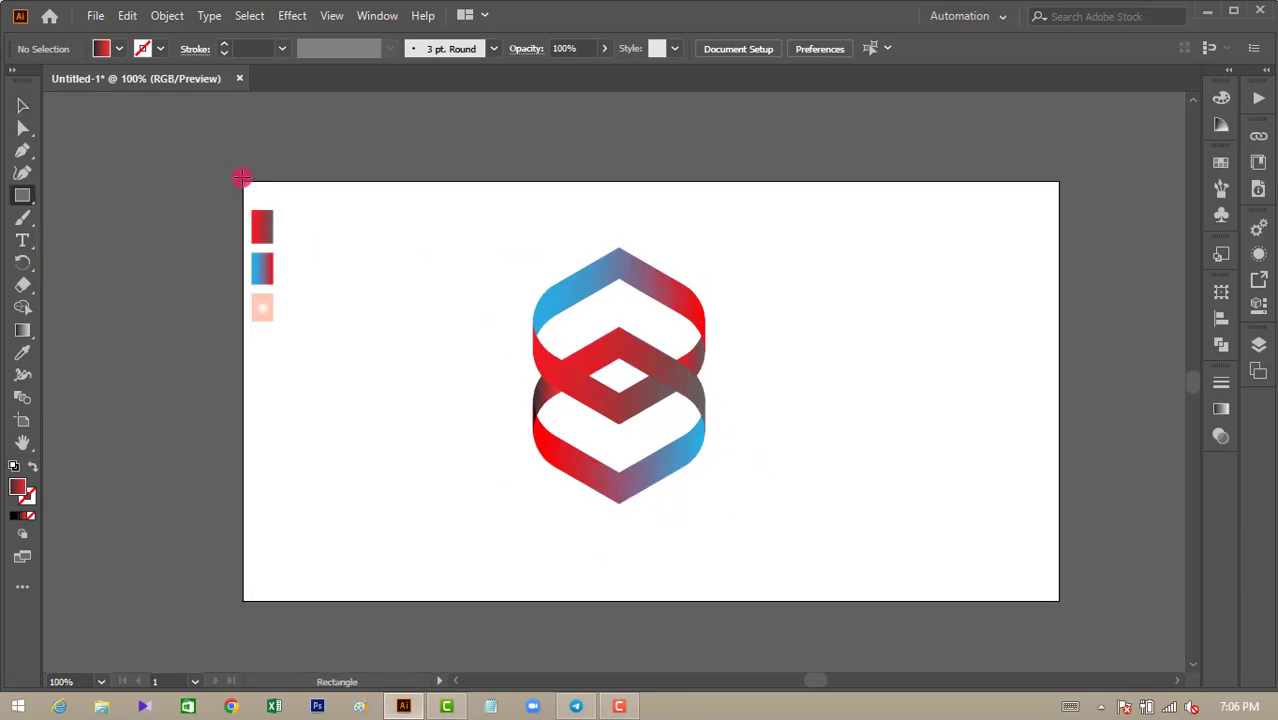
pyautogui.moveTo(254, 187); pyautogui.dragTo(1060, 600)
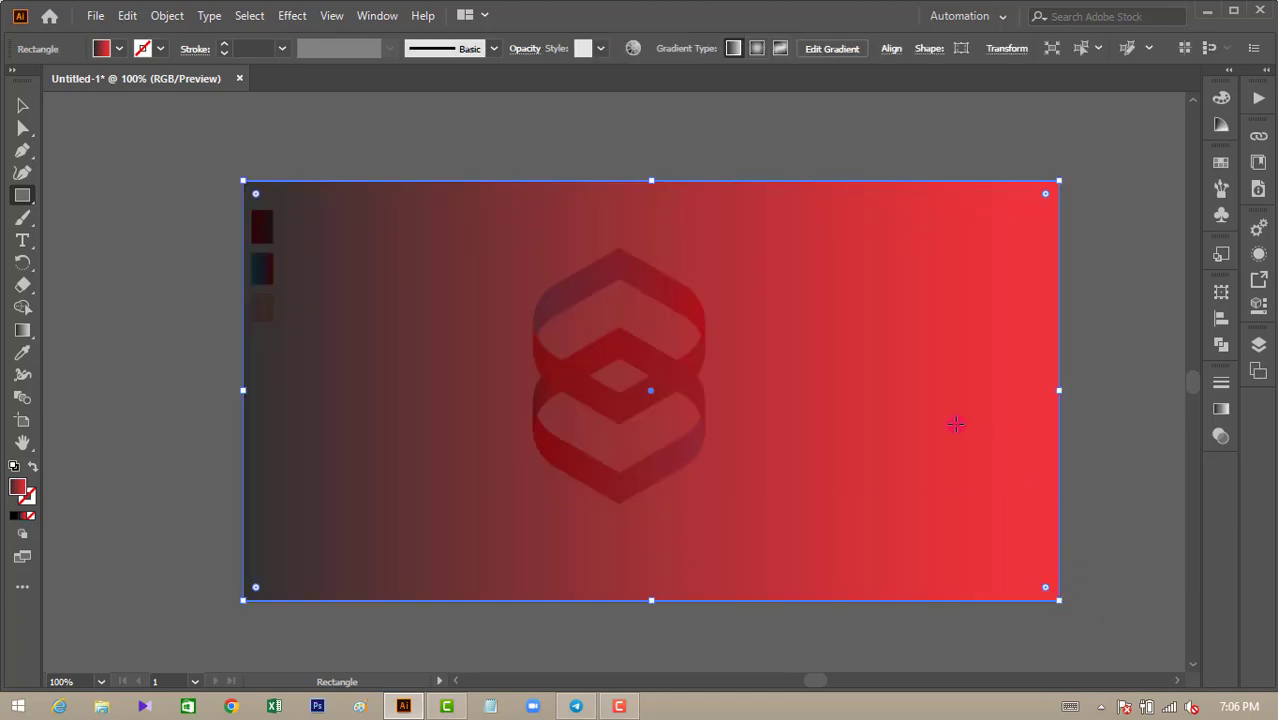
pyautogui.moveTo(603, 372); pyautogui.dragTo(872, 371)
pyautogui.moveTo(676, 336); pyautogui.dragTo(851, 335)
pyautogui.hotkey('ctrl', '+')
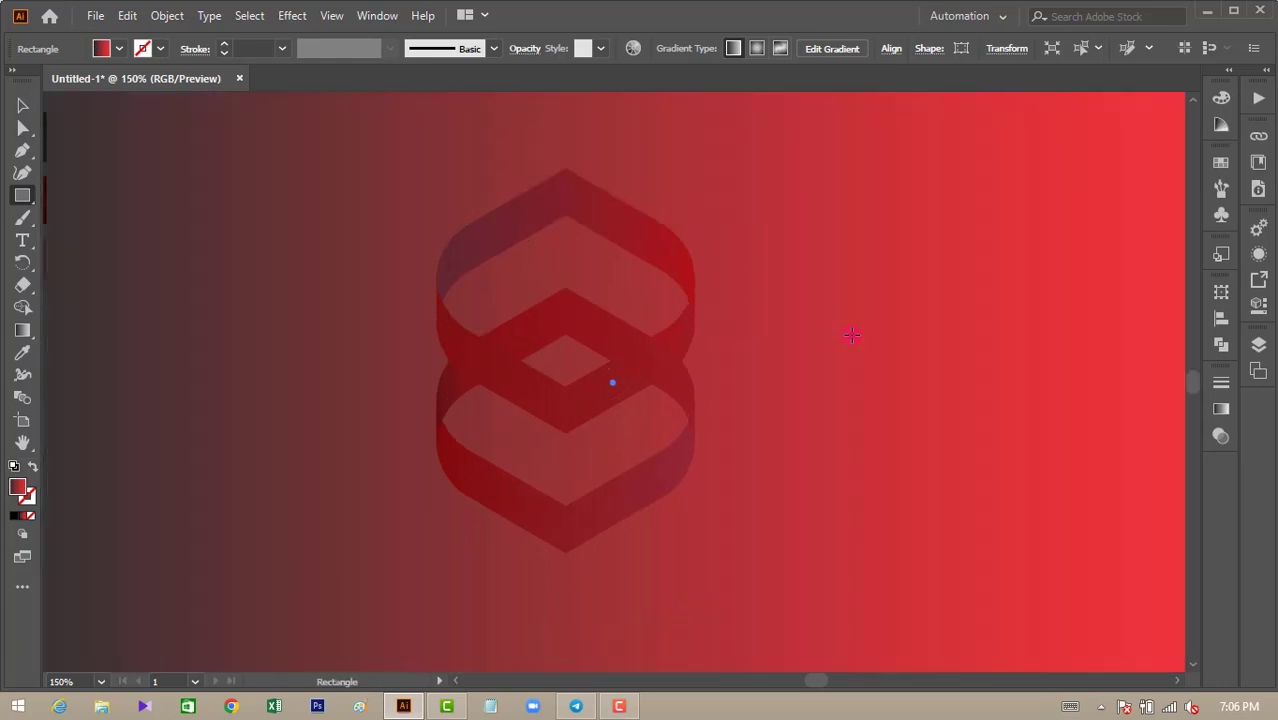
pyautogui.hotkey('ctrl', '-')
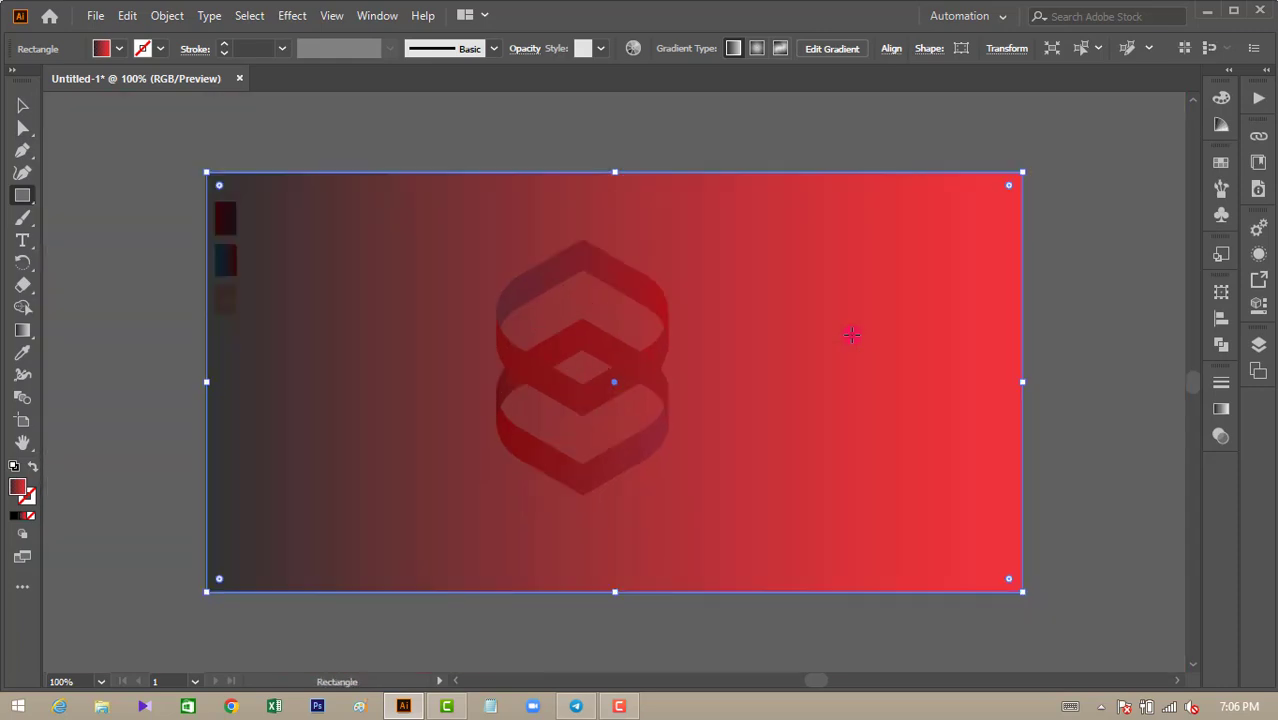
pyautogui.rightClick(709, 340)
pyautogui.moveTo(761, 596)
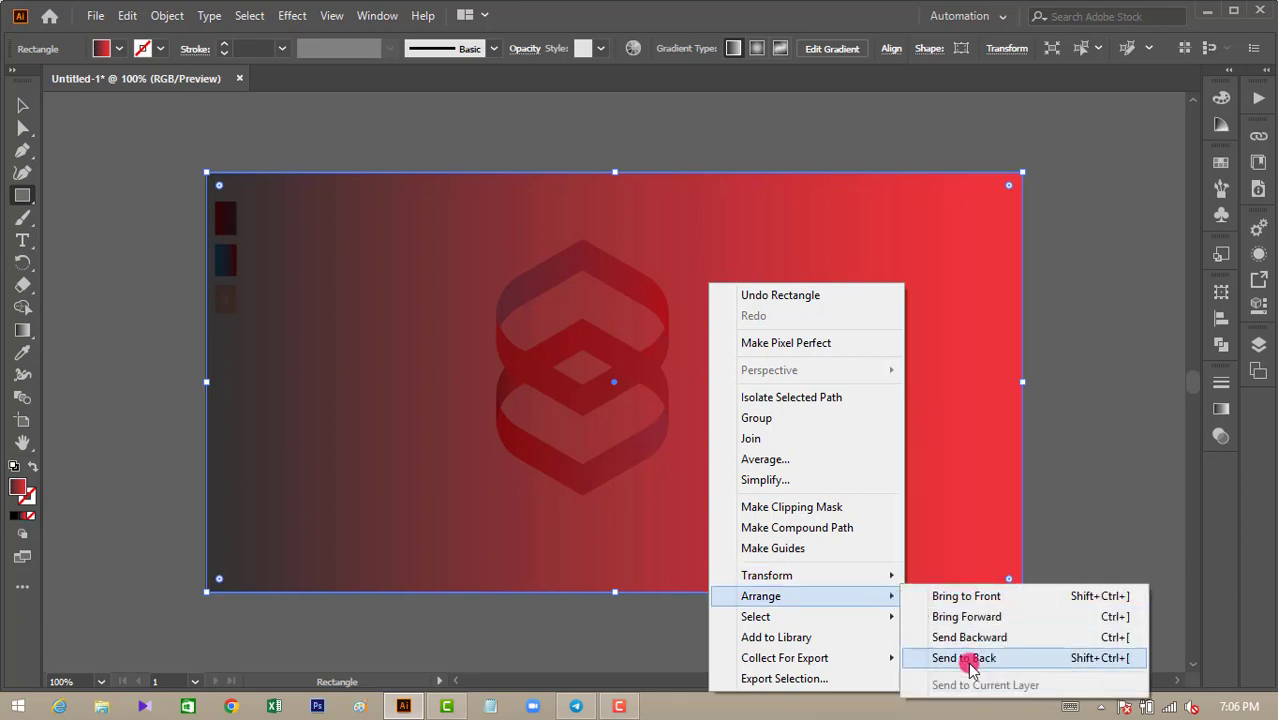
pyautogui.click(970, 660)
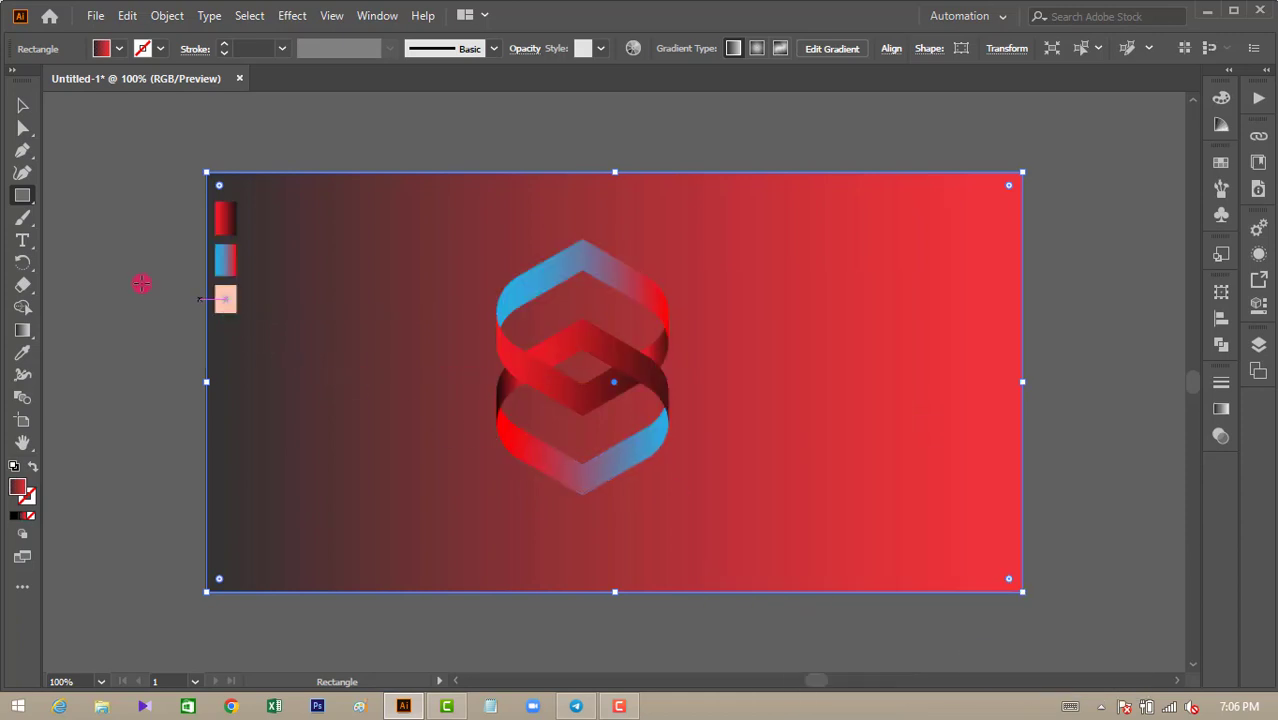
# Step: Fill the background rectangle with the peach radial gradient swatch and deselect it
pyautogui.click(22, 352)
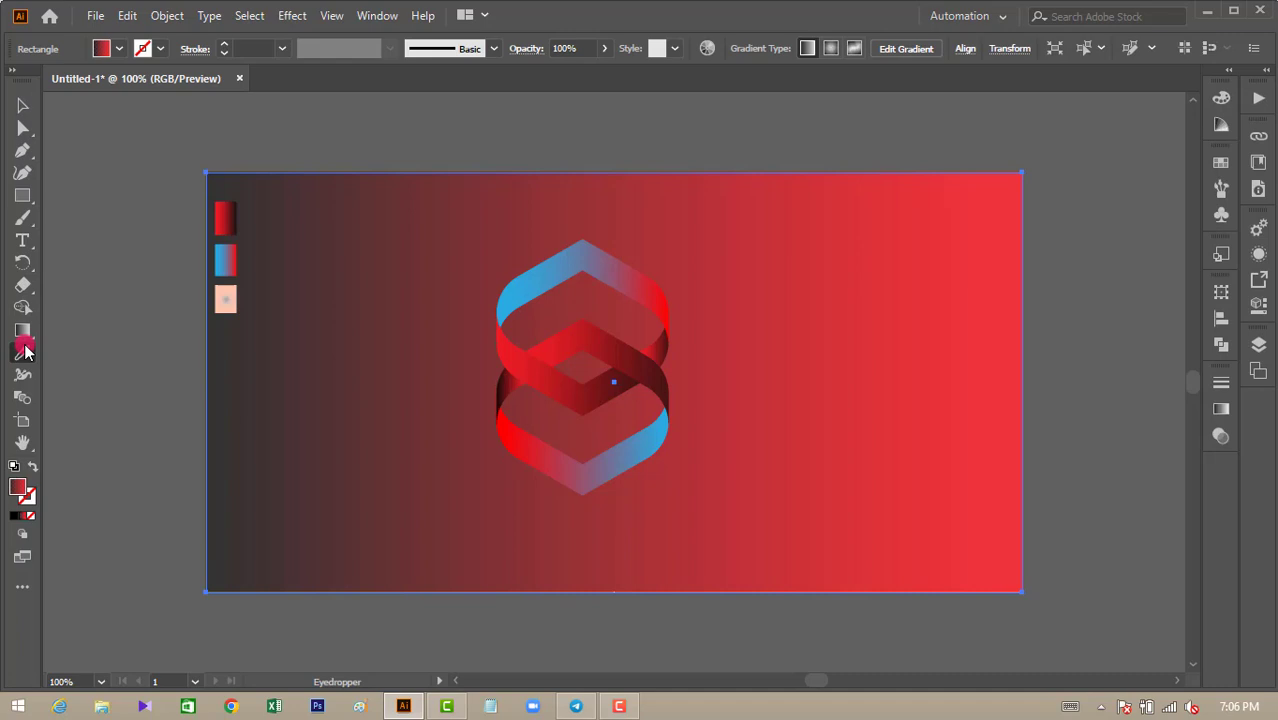
pyautogui.click(228, 303)
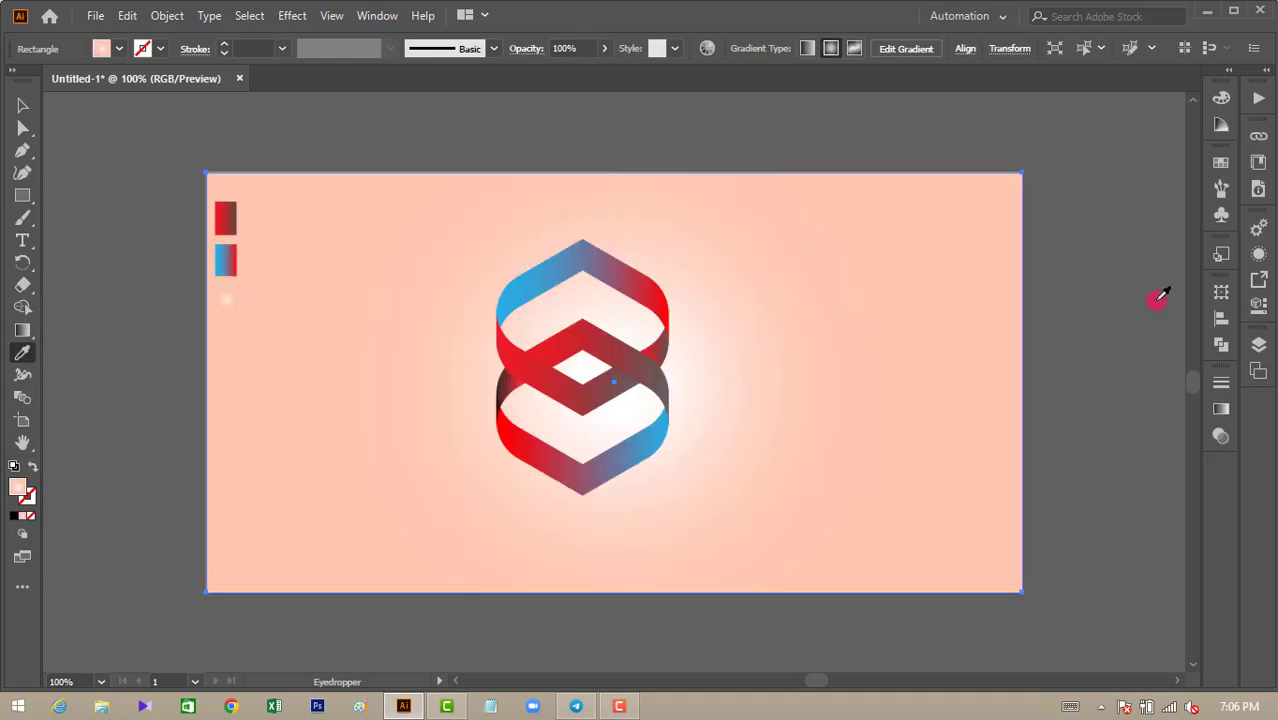
pyautogui.click(24, 105)
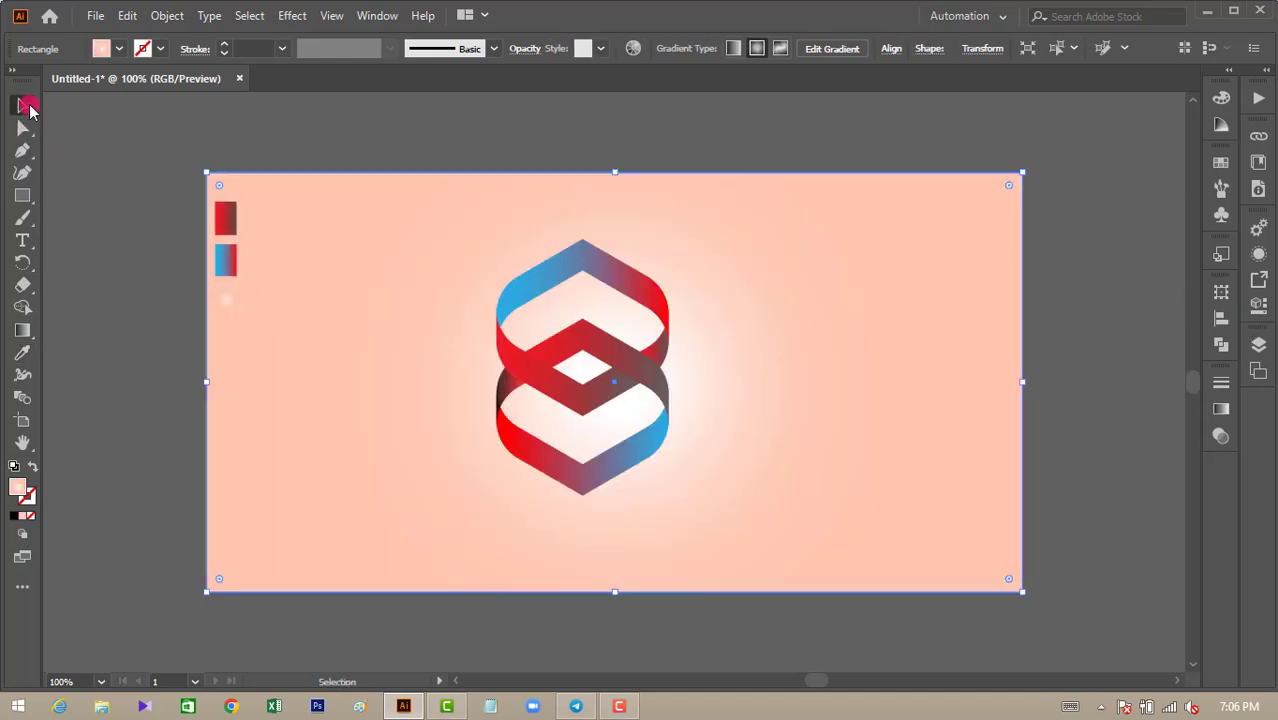
pyautogui.click(459, 115)
# Step: Lock the background, then shrink the ribbon logo slightly and shift it right to centre
pyautogui.hotkey('ctrl', '+')
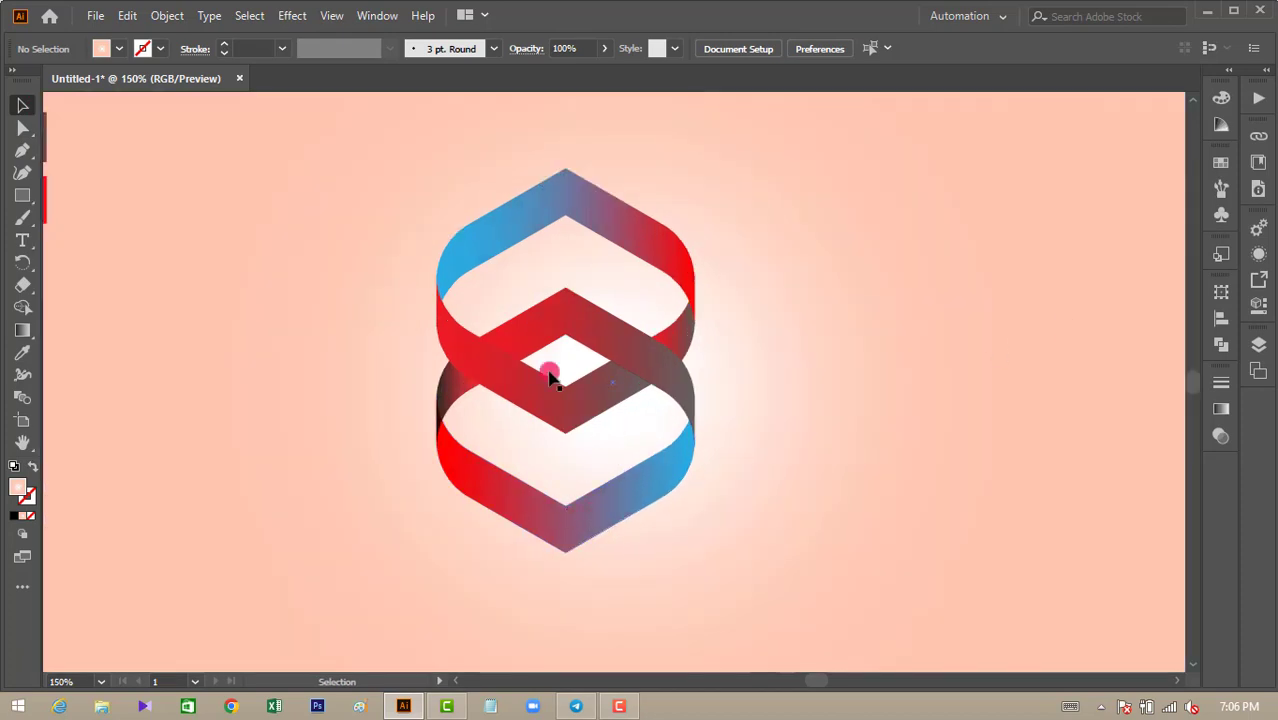
pyautogui.click(371, 208)
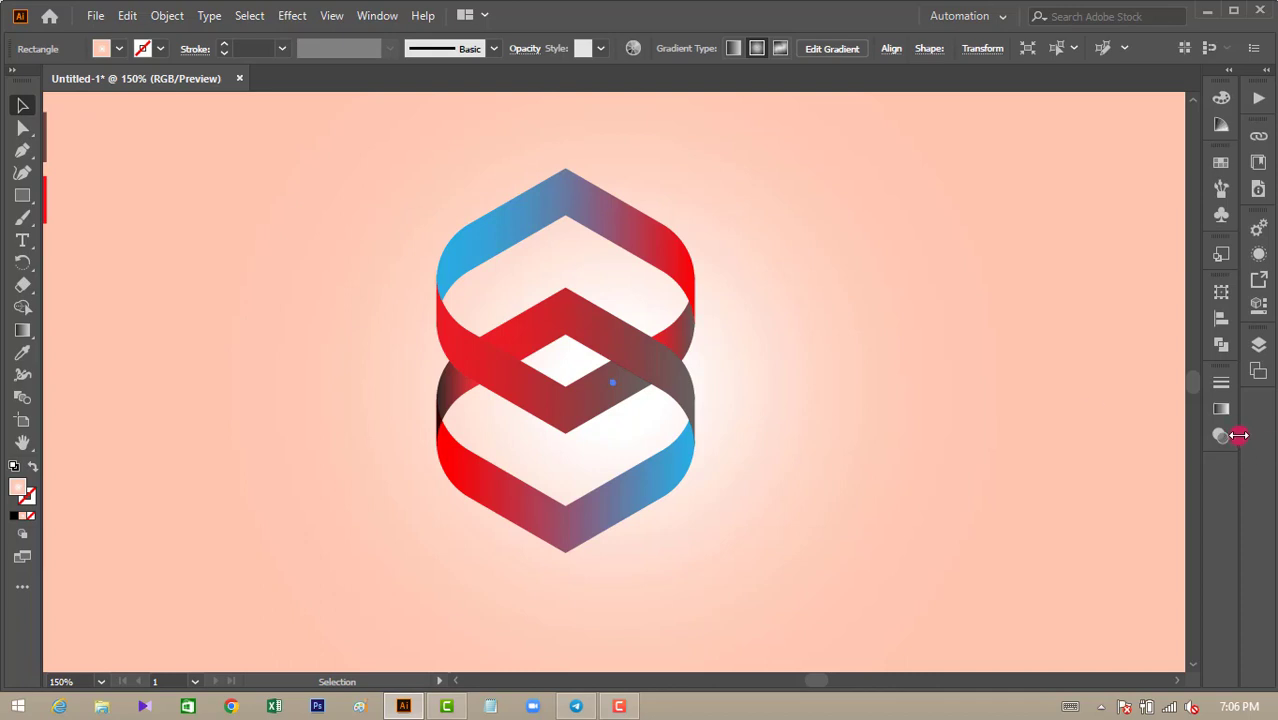
pyautogui.hotkey('ctrl', '2')
pyautogui.moveTo(356, 156); pyautogui.dragTo(792, 601)
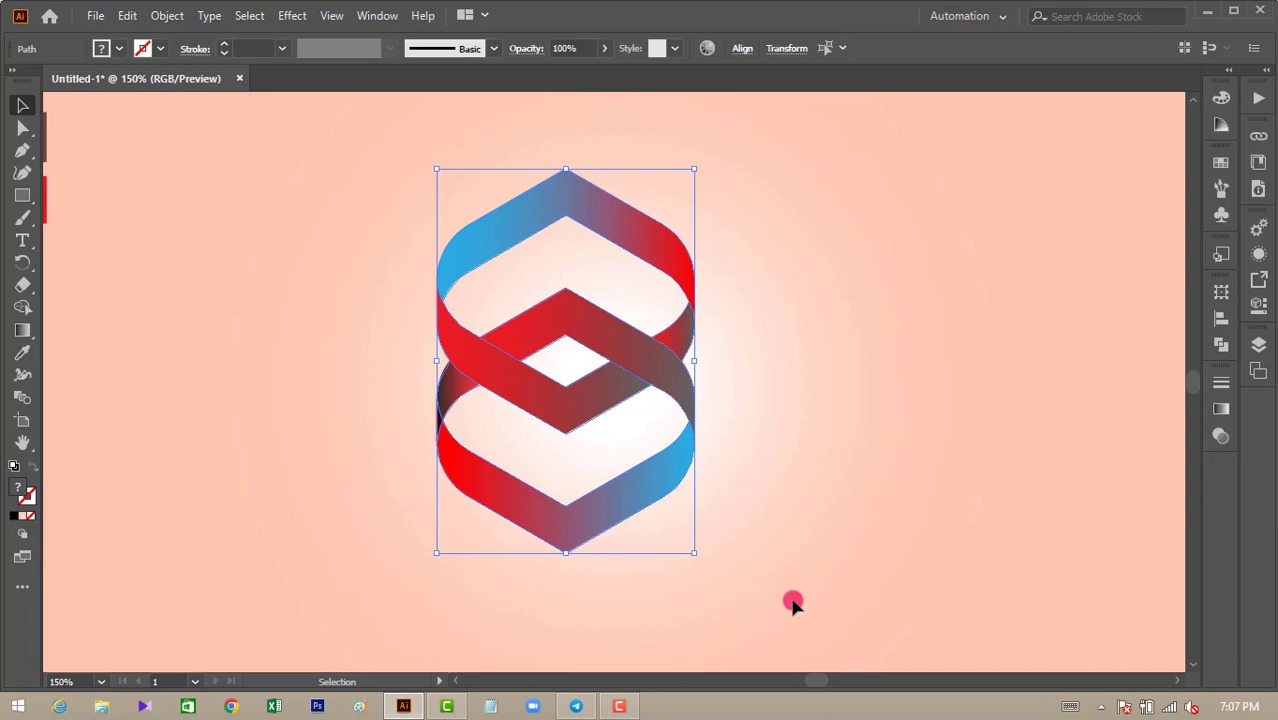
pyautogui.moveTo(695, 552); pyautogui.dragTo(665, 502)
pyautogui.moveTo(551, 320); pyautogui.dragTo(590, 348)
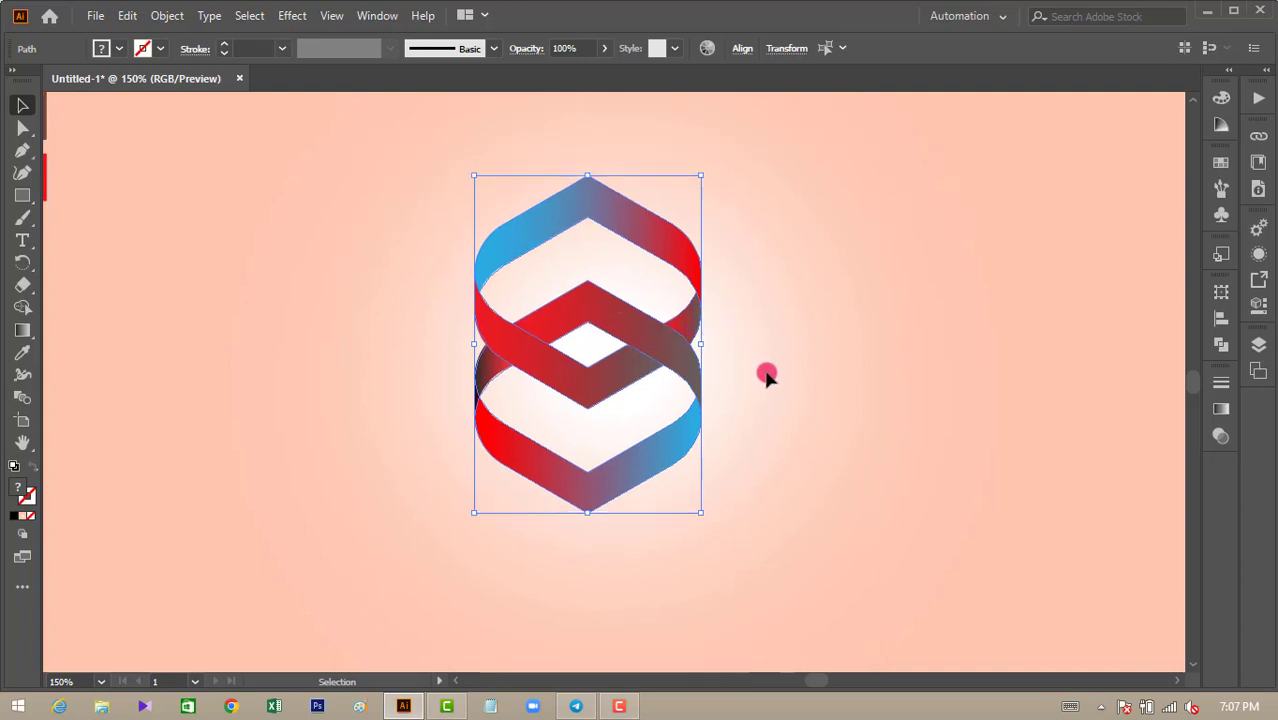
pyautogui.click(872, 440)
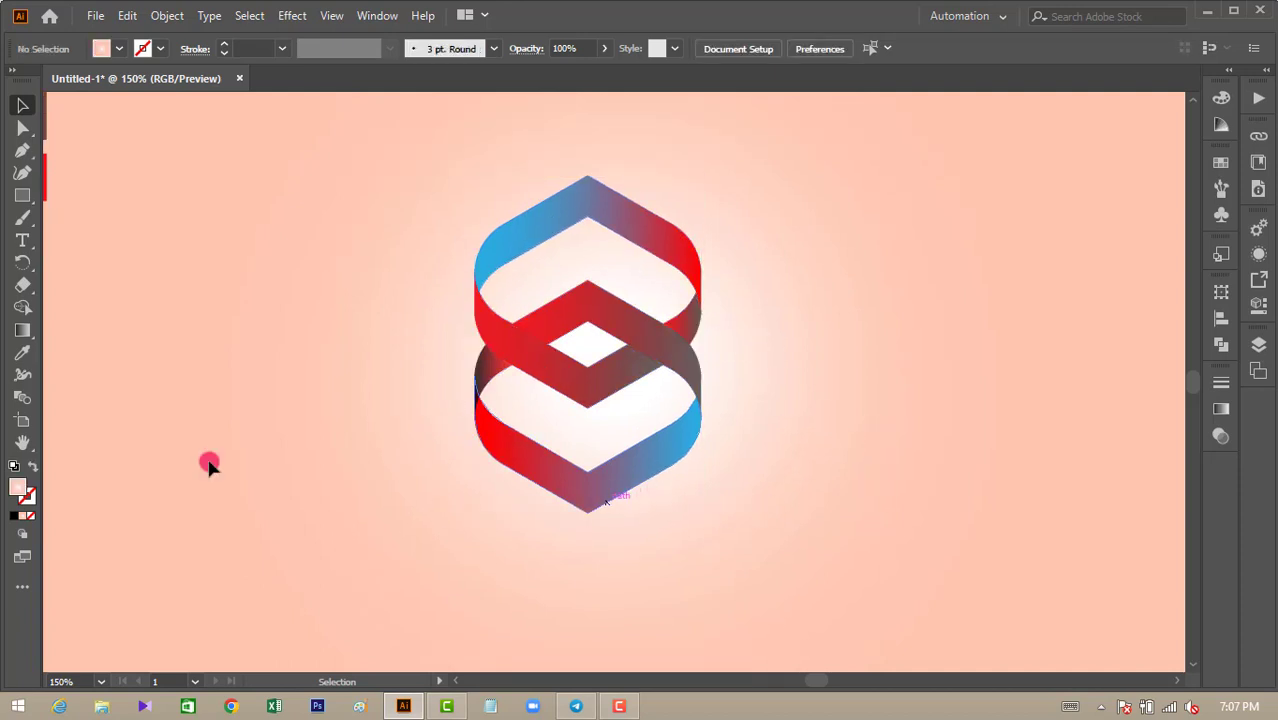
# Step: Draw a wide oval below the logo and fill it with a grey radial gradient
pyautogui.moveTo(24, 203); pyautogui.dragTo(108, 226)
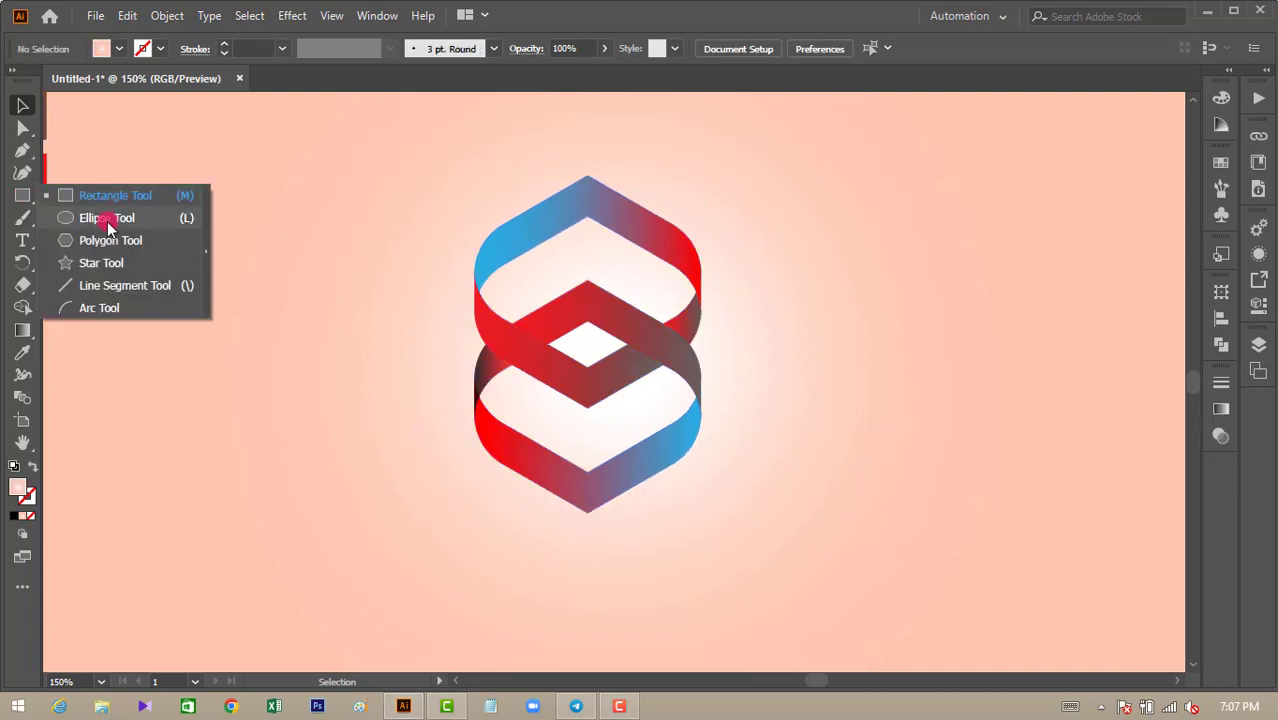
pyautogui.moveTo(487, 537); pyautogui.dragTo(709, 587)
pyautogui.click(1222, 437)
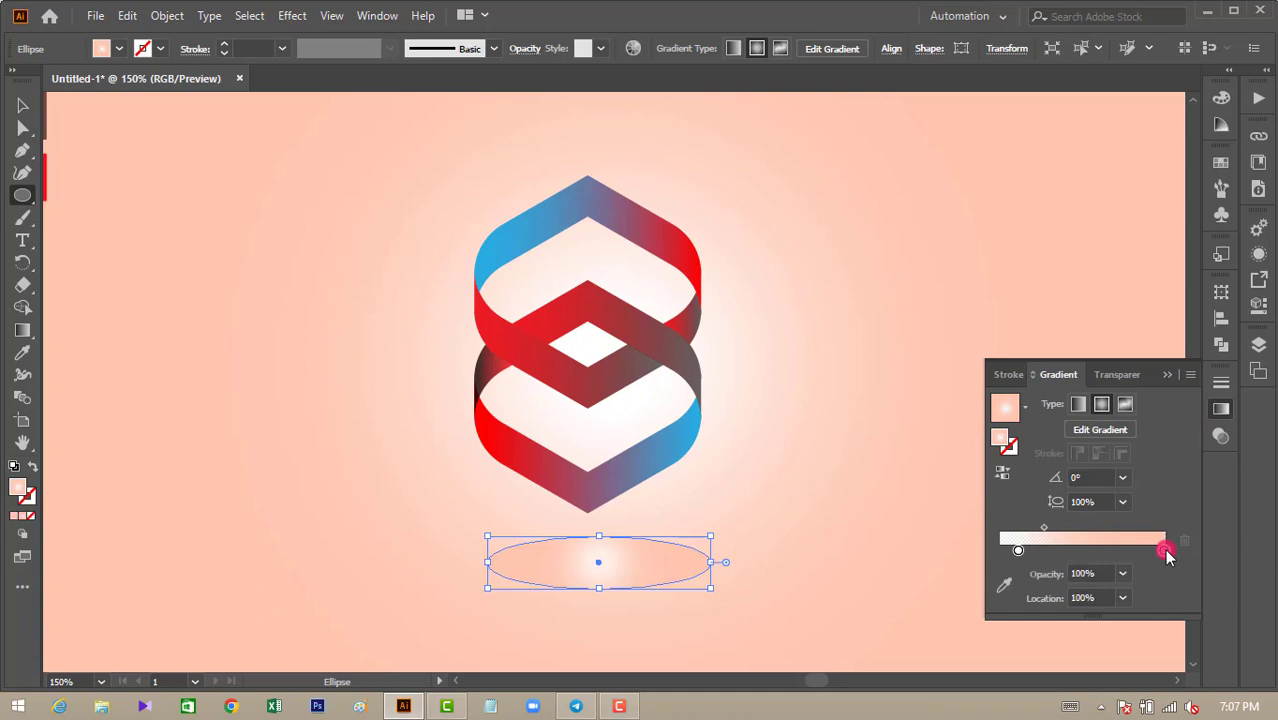
pyautogui.doubleClick(1165, 551)
pyautogui.click(1013, 422)
pyautogui.click(1019, 550)
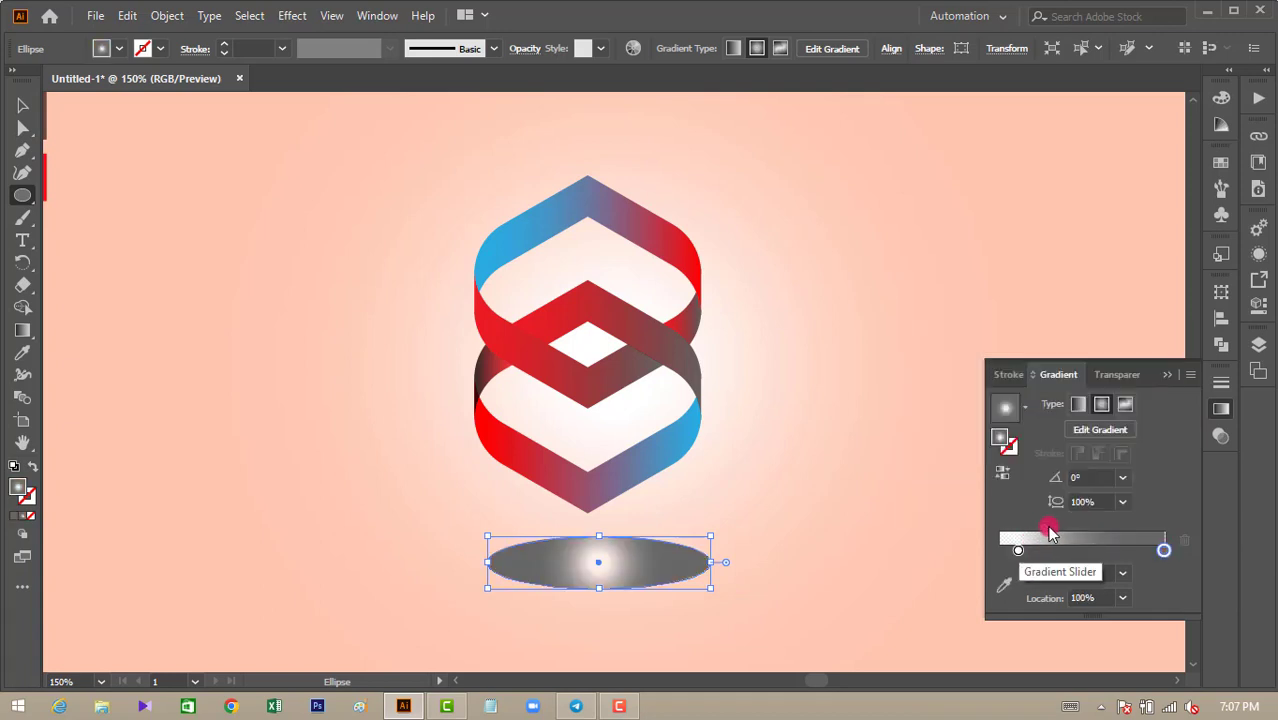
pyautogui.moveTo(1048, 540); pyautogui.dragTo(1013, 543)
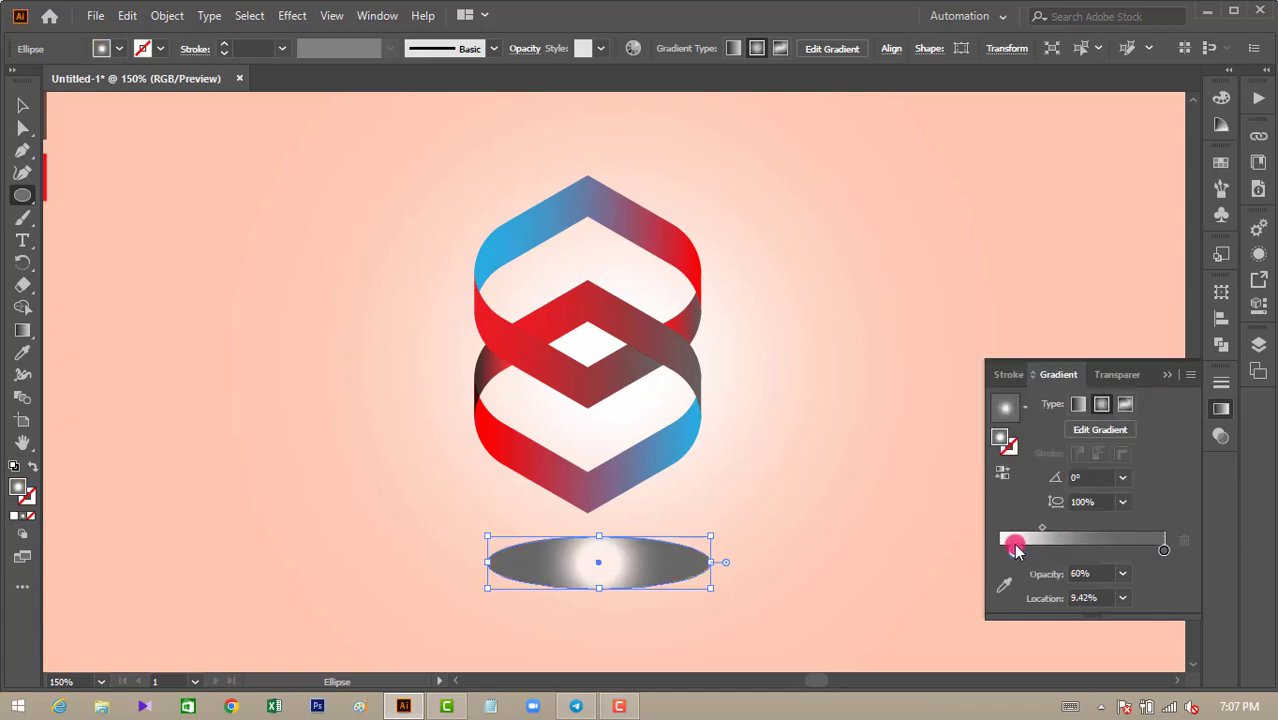
pyautogui.moveTo(1035, 527); pyautogui.dragTo(1031, 528)
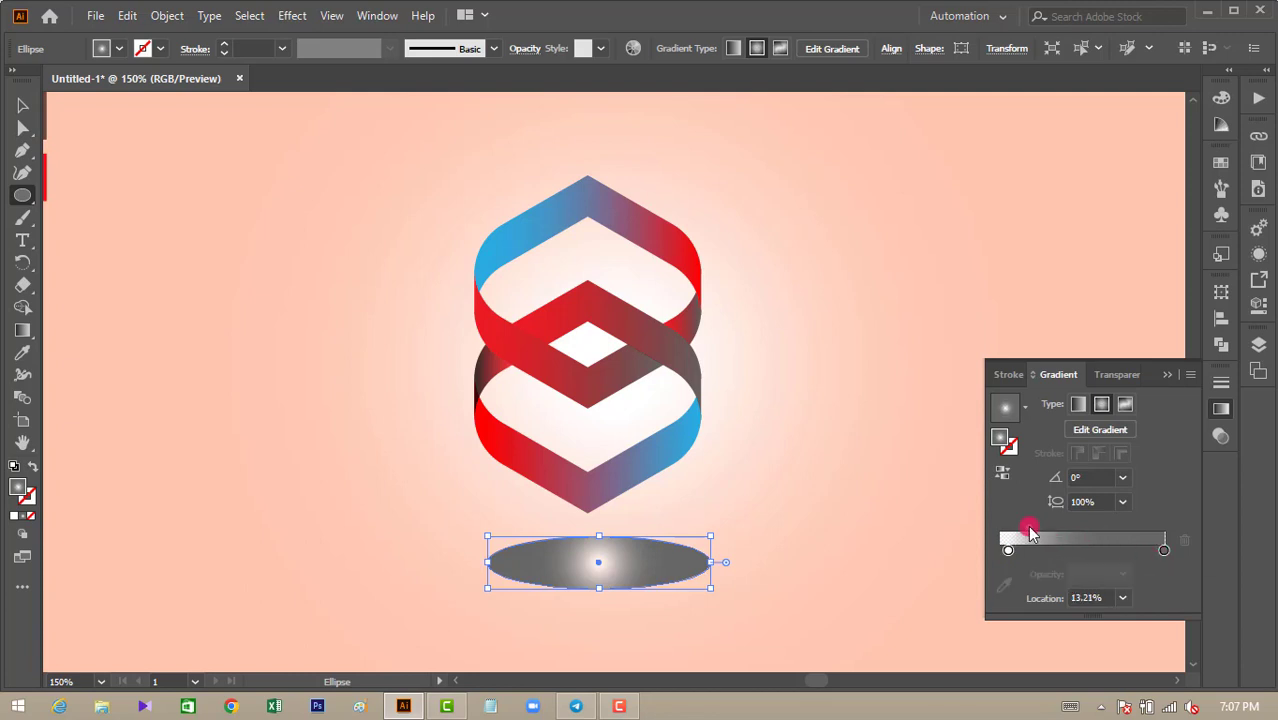
pyautogui.click(1158, 368)
# Step: Apply a Gaussian Blur with a reduced radius to the oval
pyautogui.click(292, 15)
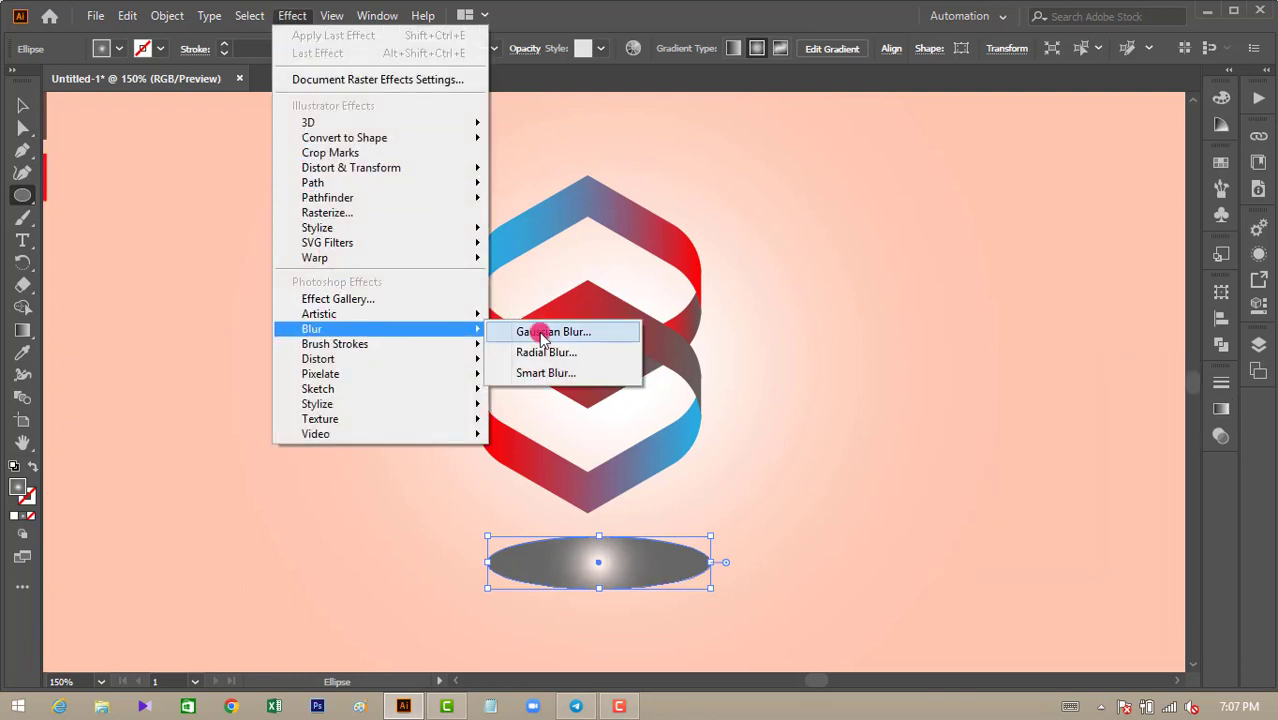
pyautogui.click(470, 330)
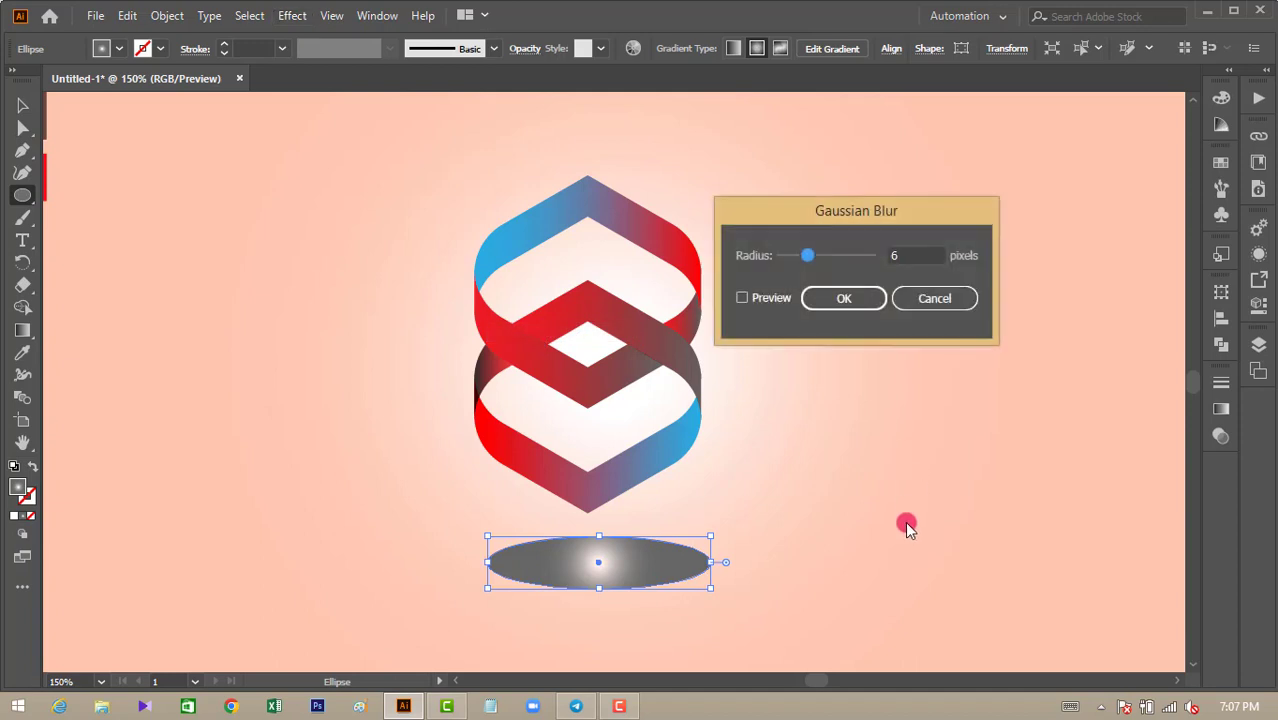
pyautogui.click(742, 298)
pyautogui.moveTo(807, 255); pyautogui.dragTo(793, 256)
pyautogui.click(840, 298)
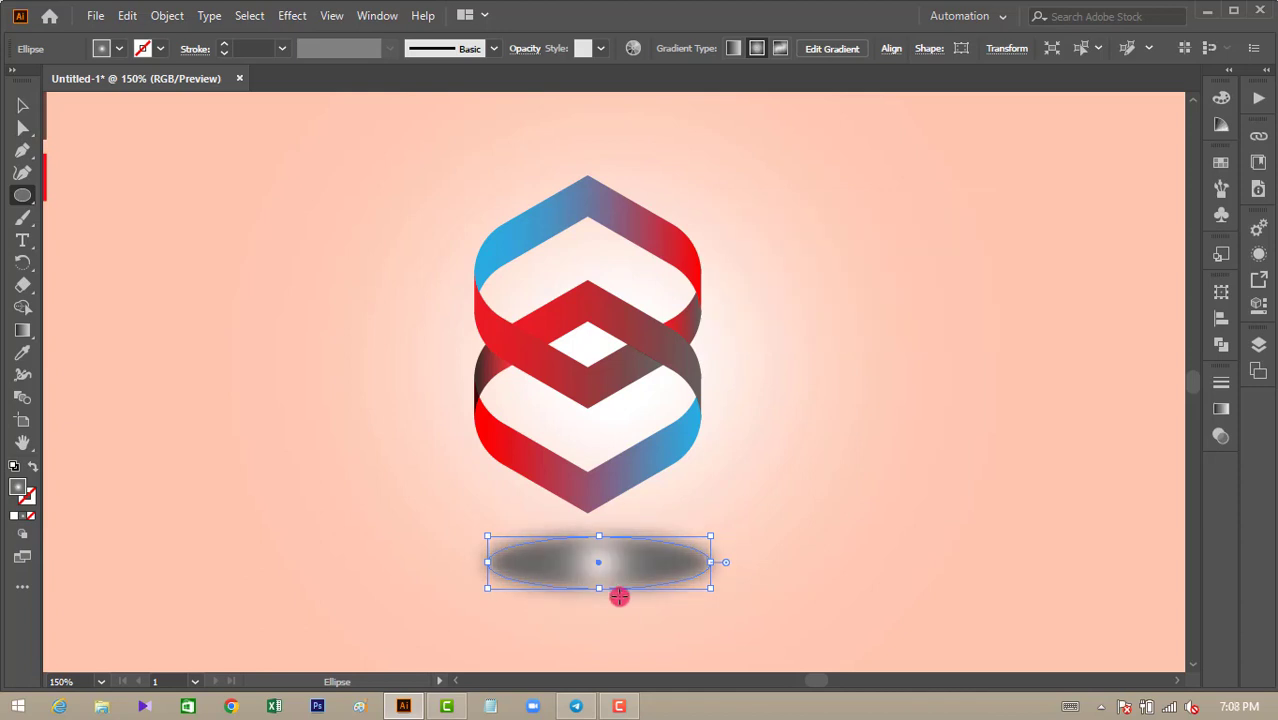
# Step: Flatten the blurred oval and place it just beneath the logo as a shadow
pyautogui.moveTo(598, 588); pyautogui.dragTo(589, 522)
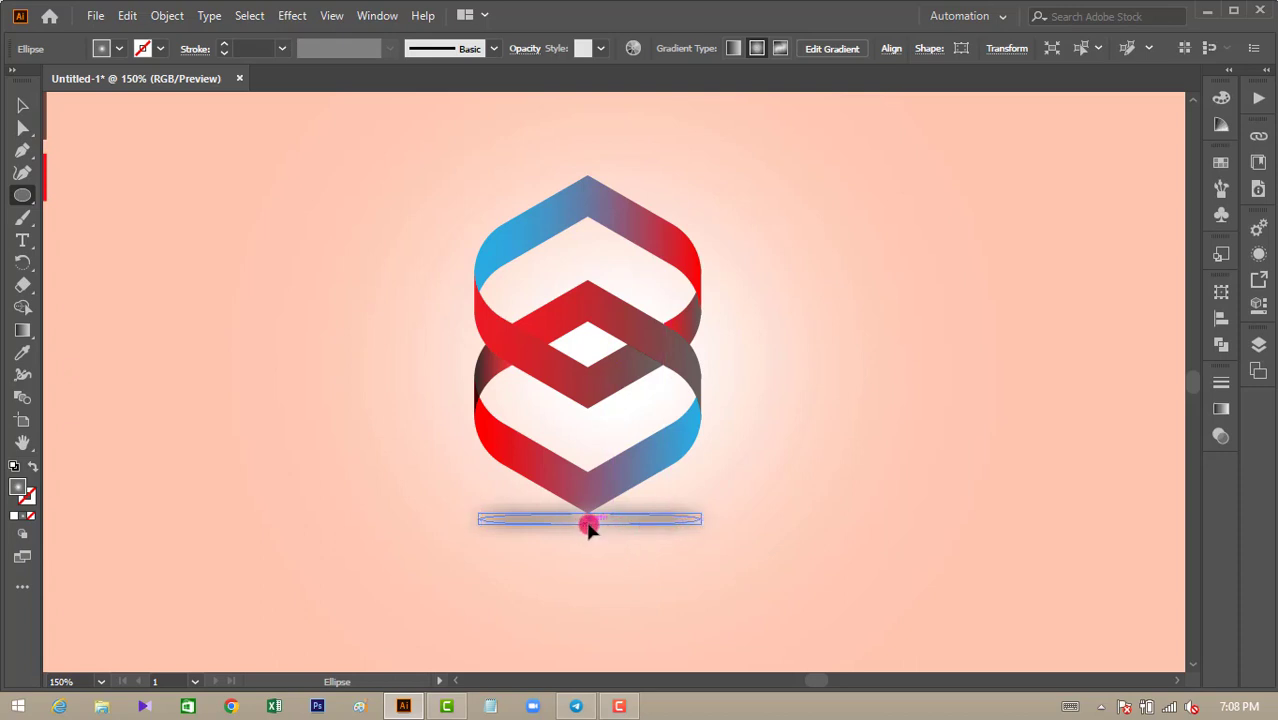
pyautogui.moveTo(589, 528); pyautogui.dragTo(590, 532)
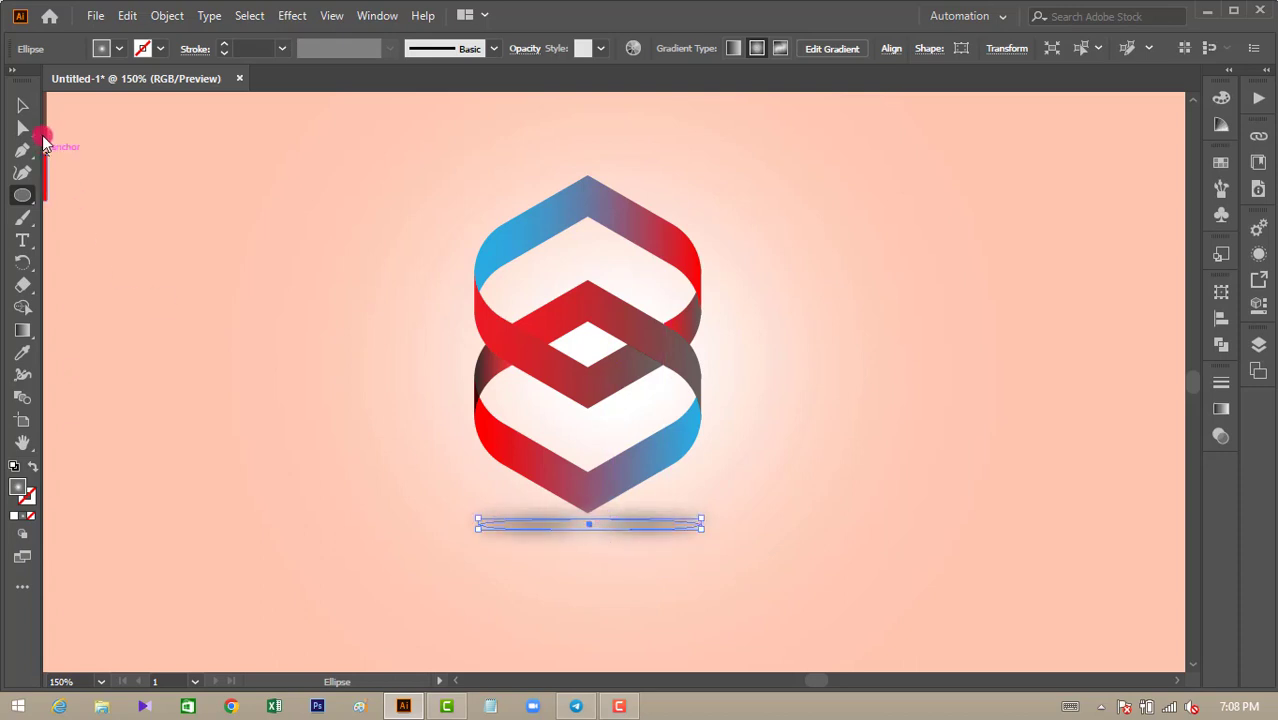
pyautogui.click(22, 105)
# Step: Make the right overlap piece's gradient start with a grey stop
pyautogui.click(820, 508)
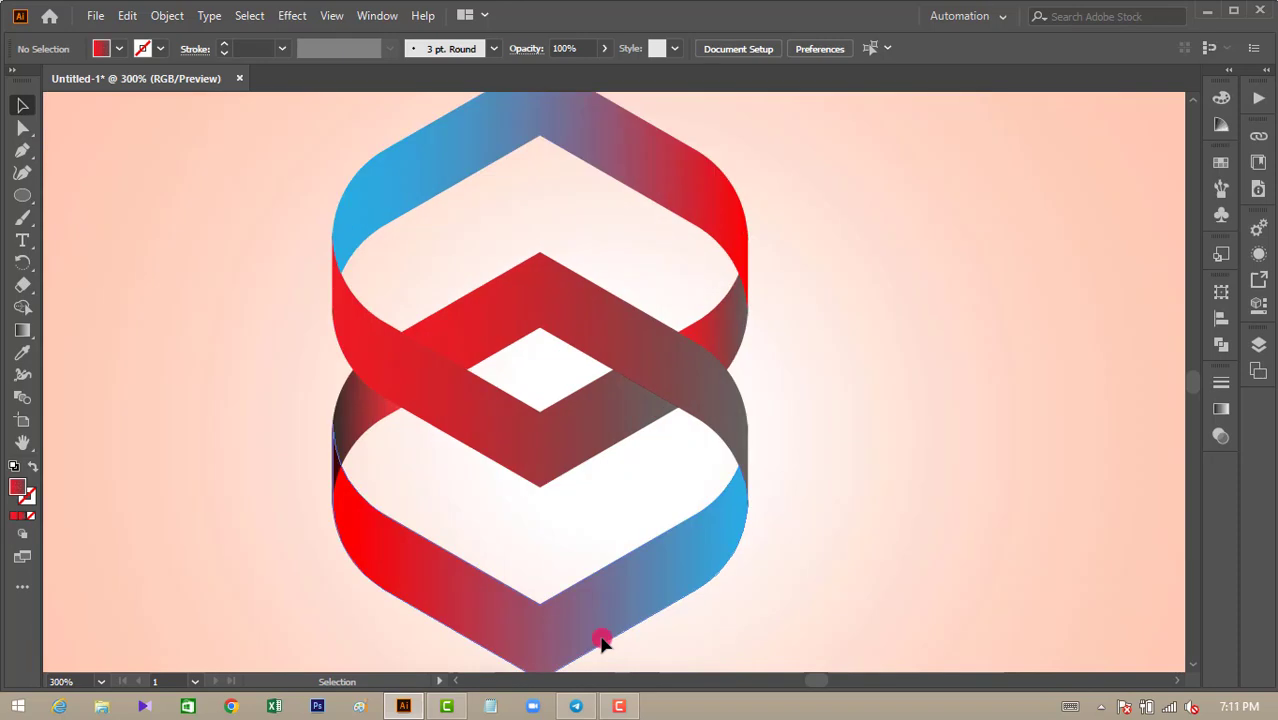
pyautogui.click(722, 338)
pyautogui.click(1217, 412)
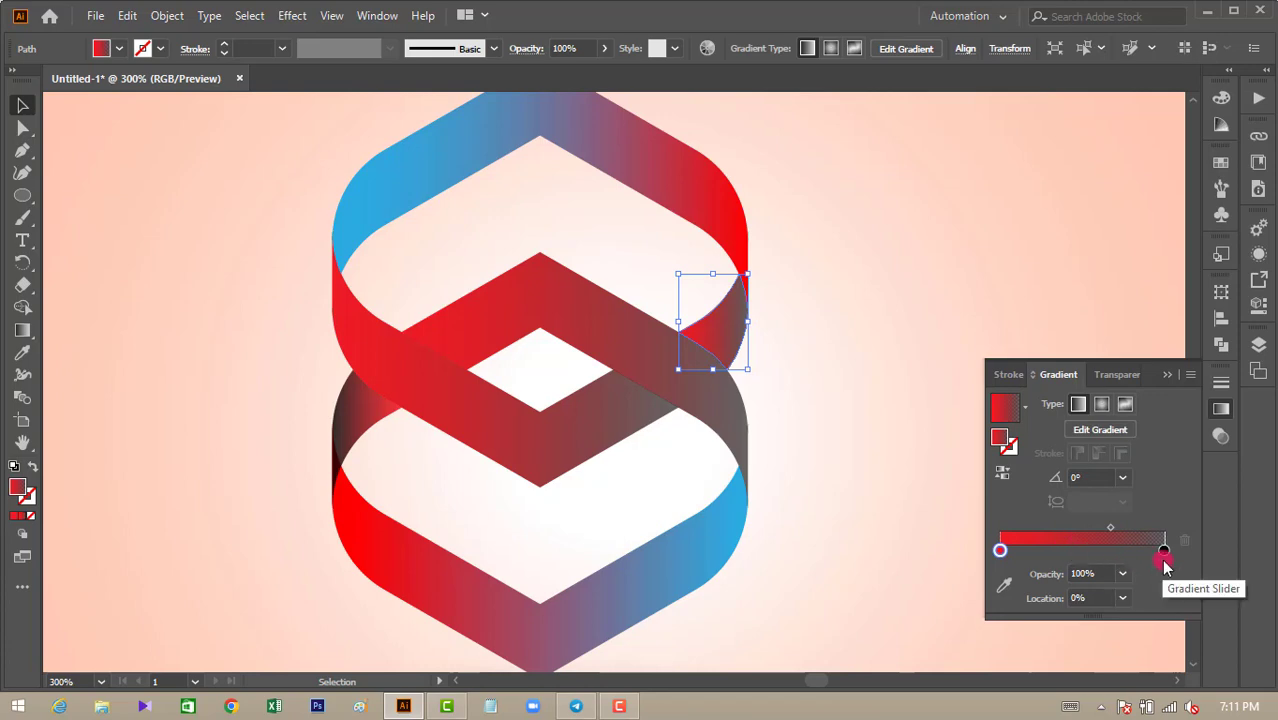
pyautogui.doubleClick(1000, 552)
pyautogui.click(1031, 425)
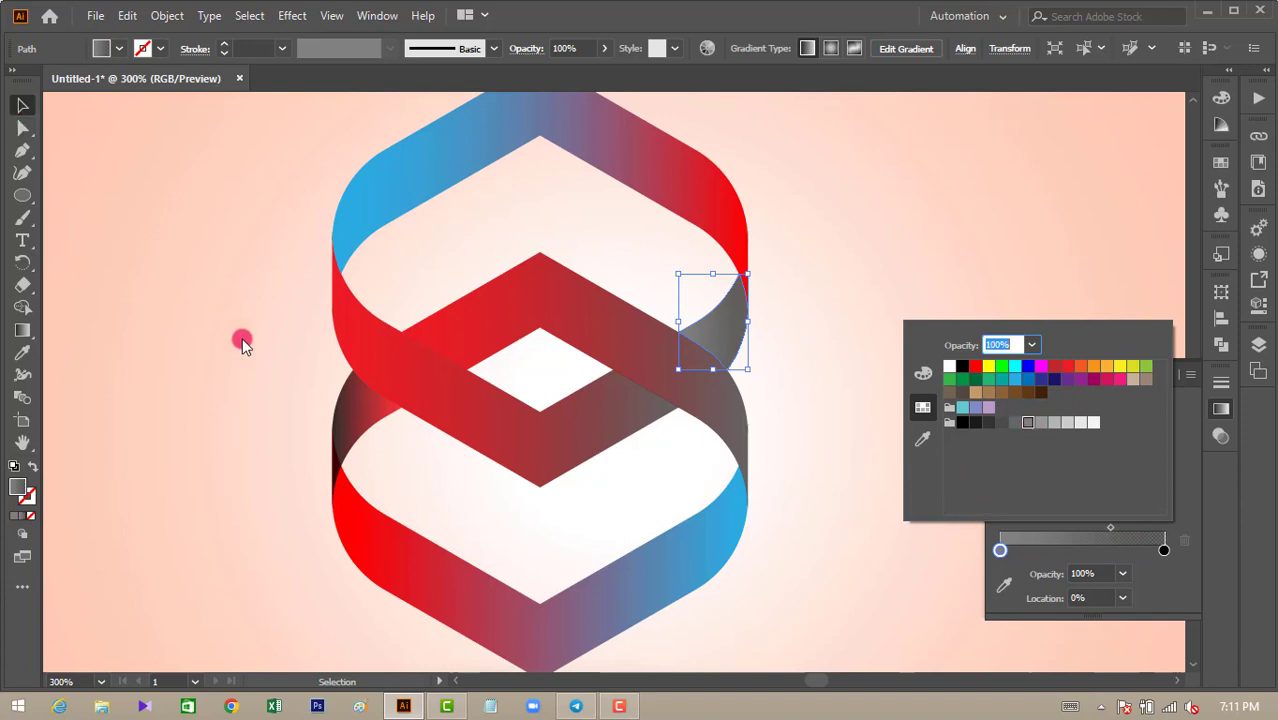
pyautogui.click(352, 407)
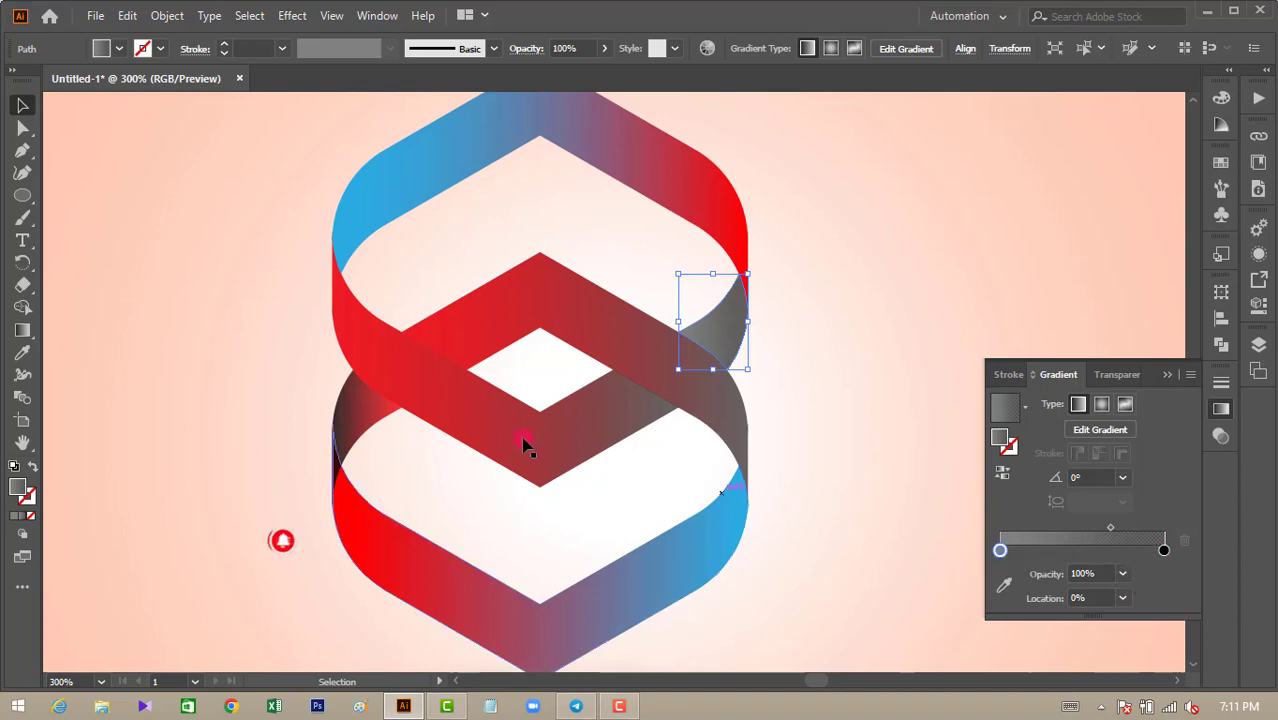
# Step: Copy that grey gradient onto the dark left overlap piece with the Eyedropper
pyautogui.click(348, 423)
pyautogui.click(30, 355)
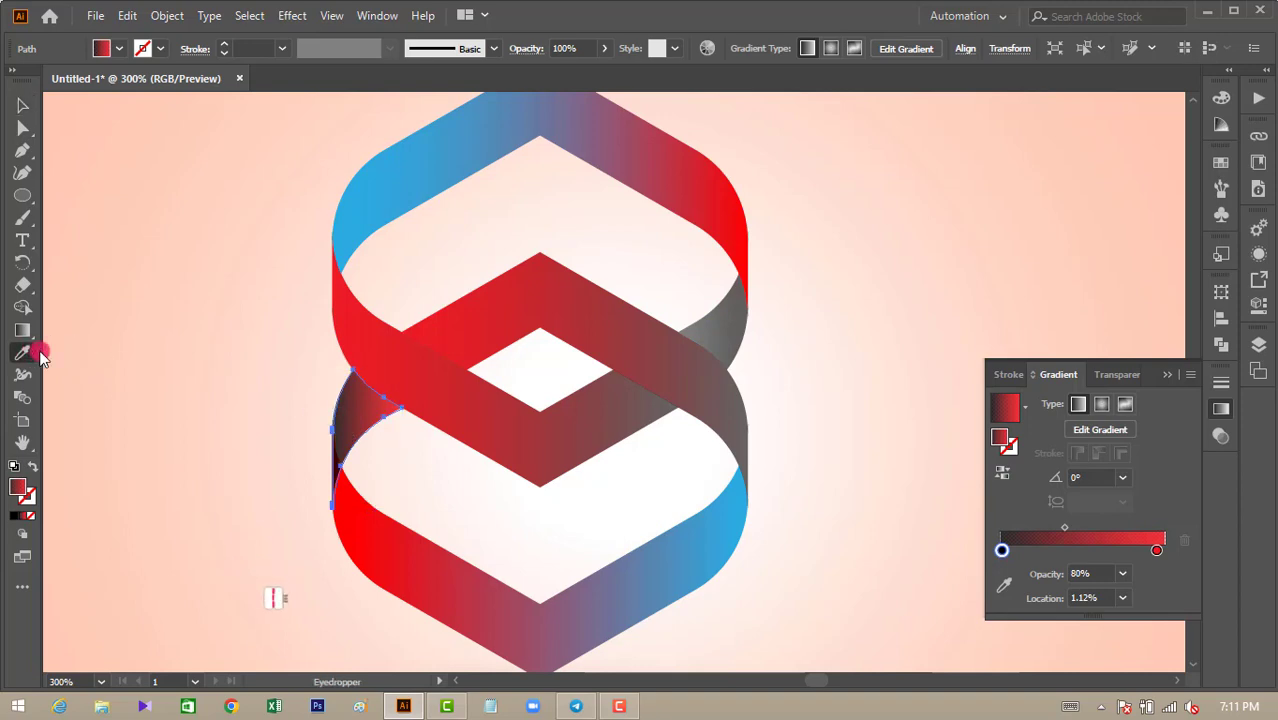
pyautogui.click(722, 322)
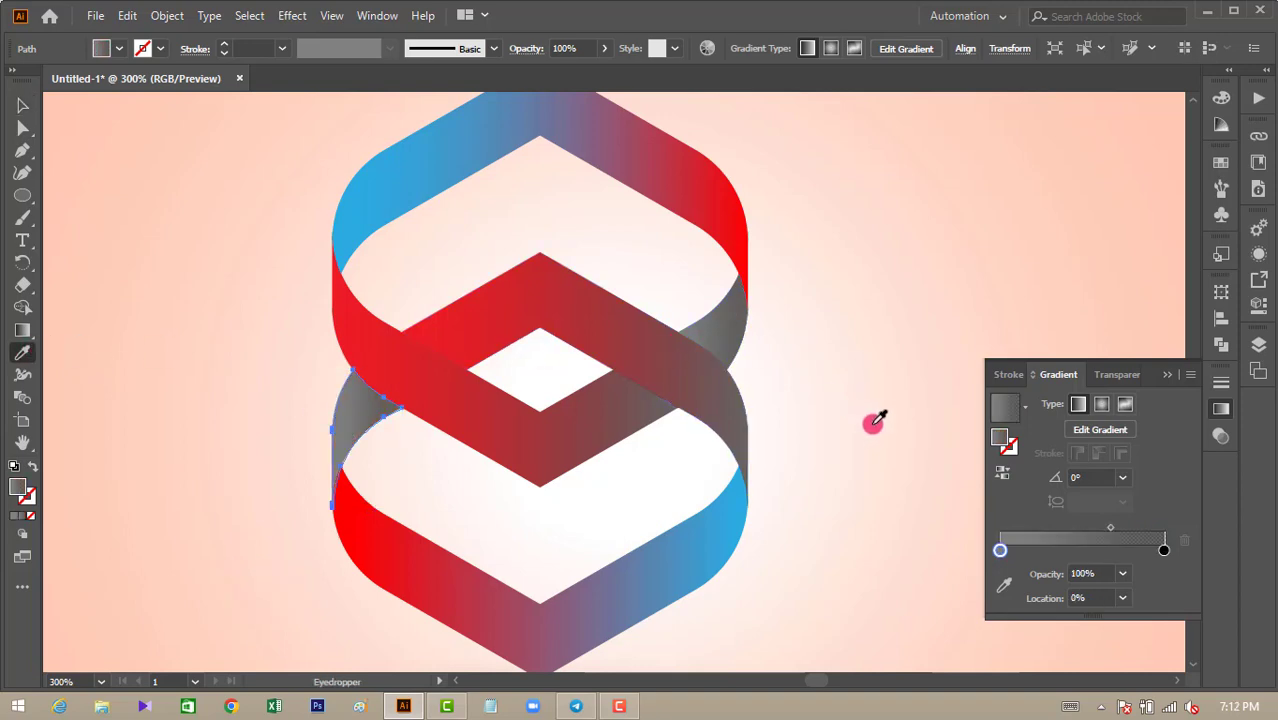
pyautogui.click(22, 105)
# Step: Adjust the red centre band's gradient stops so grey spreads further across it
pyautogui.click(578, 316)
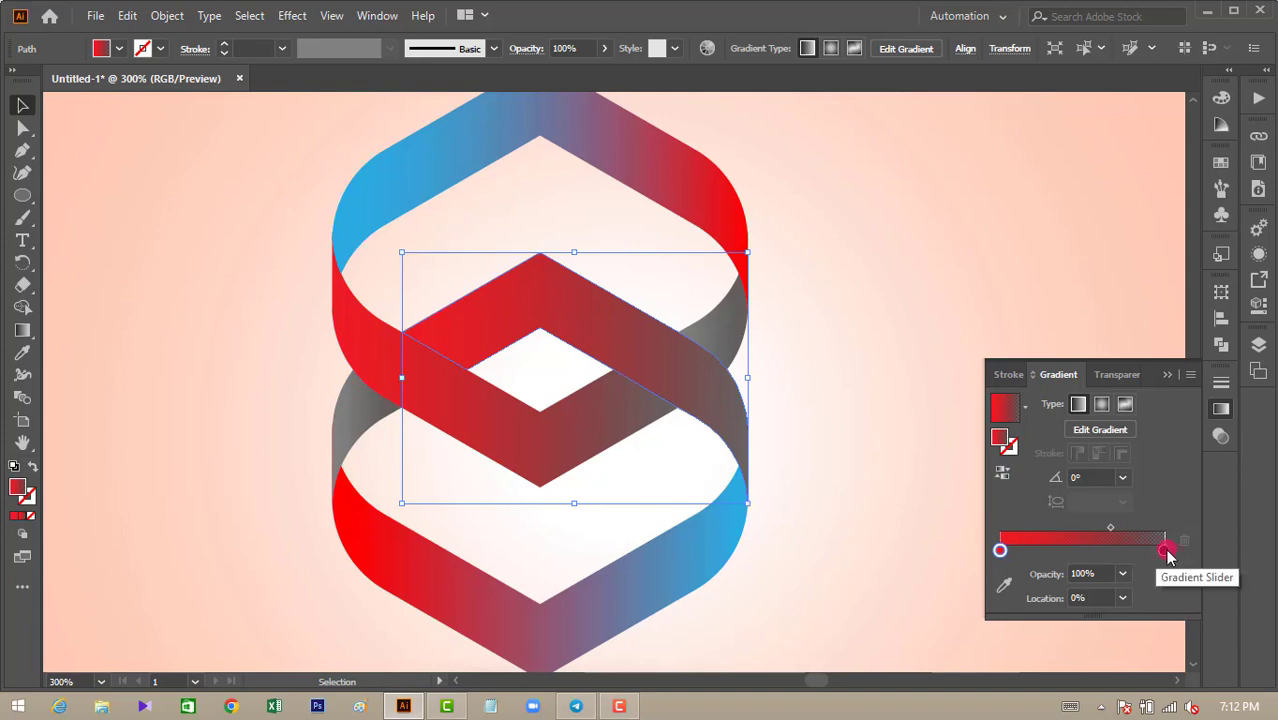
pyautogui.moveTo(1168, 553)
pyautogui.mouseDown()
pyautogui.moveTo(1073, 553)
pyautogui.moveTo(1164, 551)
pyautogui.mouseUp()
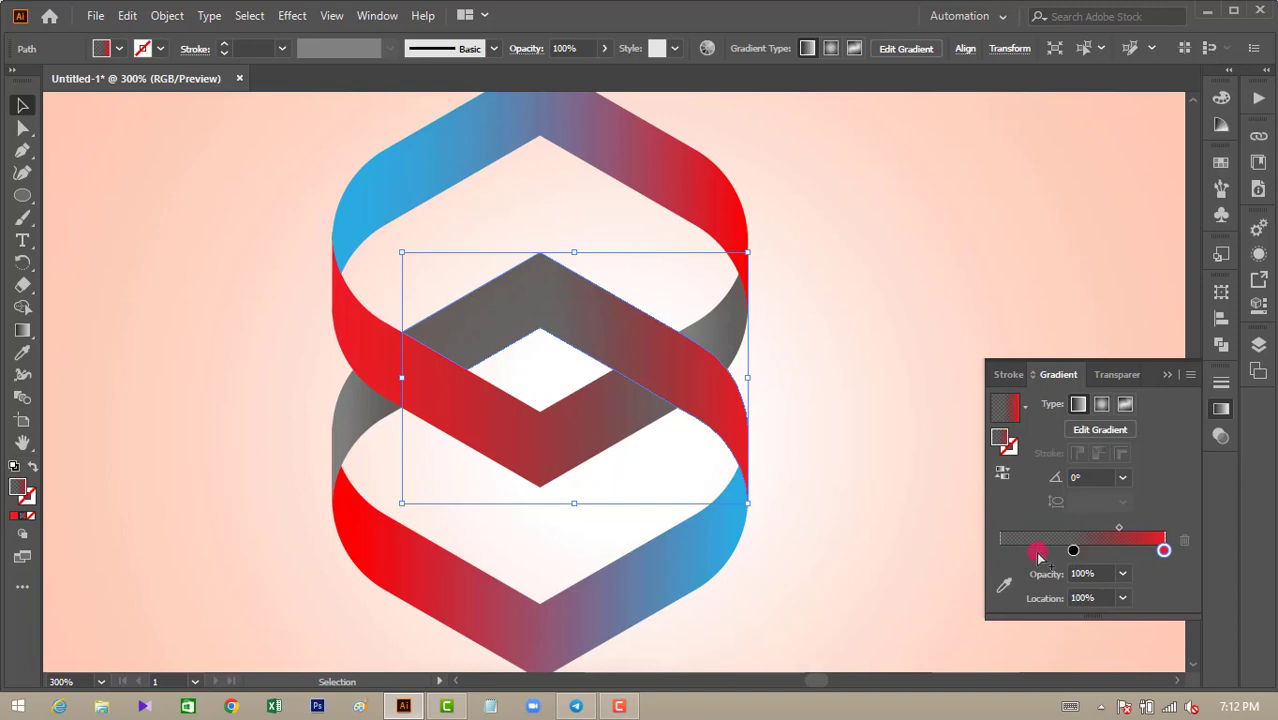
pyautogui.moveTo(1073, 550); pyautogui.dragTo(1002, 556)
pyautogui.click(874, 453)
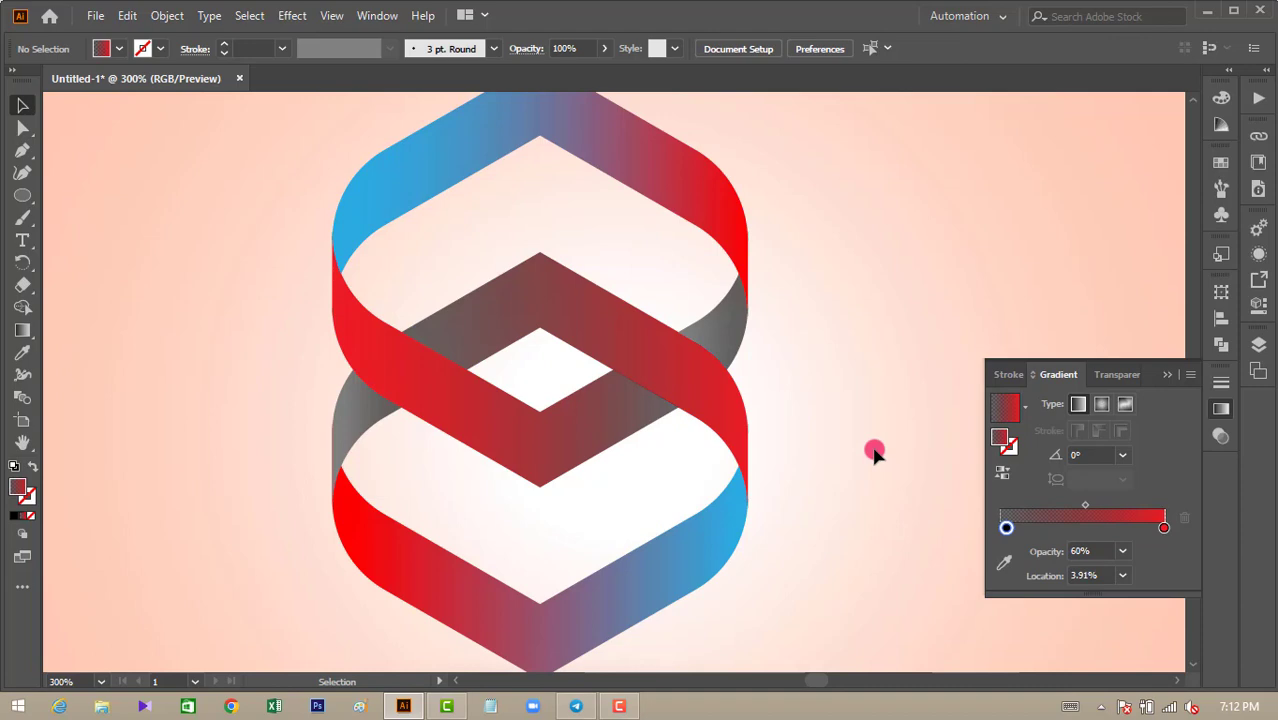
# Step: Collapse the Gradient panel and view the finished logo full-screen, centred in the view
pyautogui.hotkey('ctrl', '+')
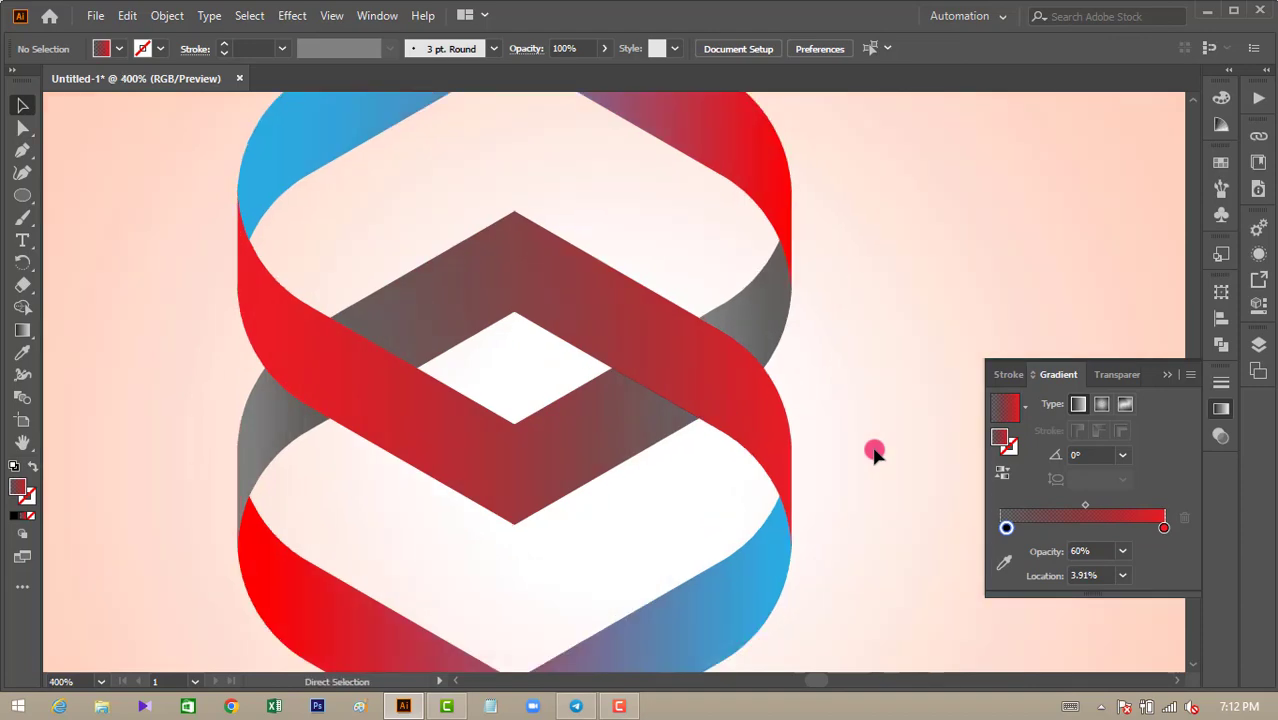
pyautogui.hotkey('ctrl', '-')
pyautogui.hotkey('ctrl', '-')
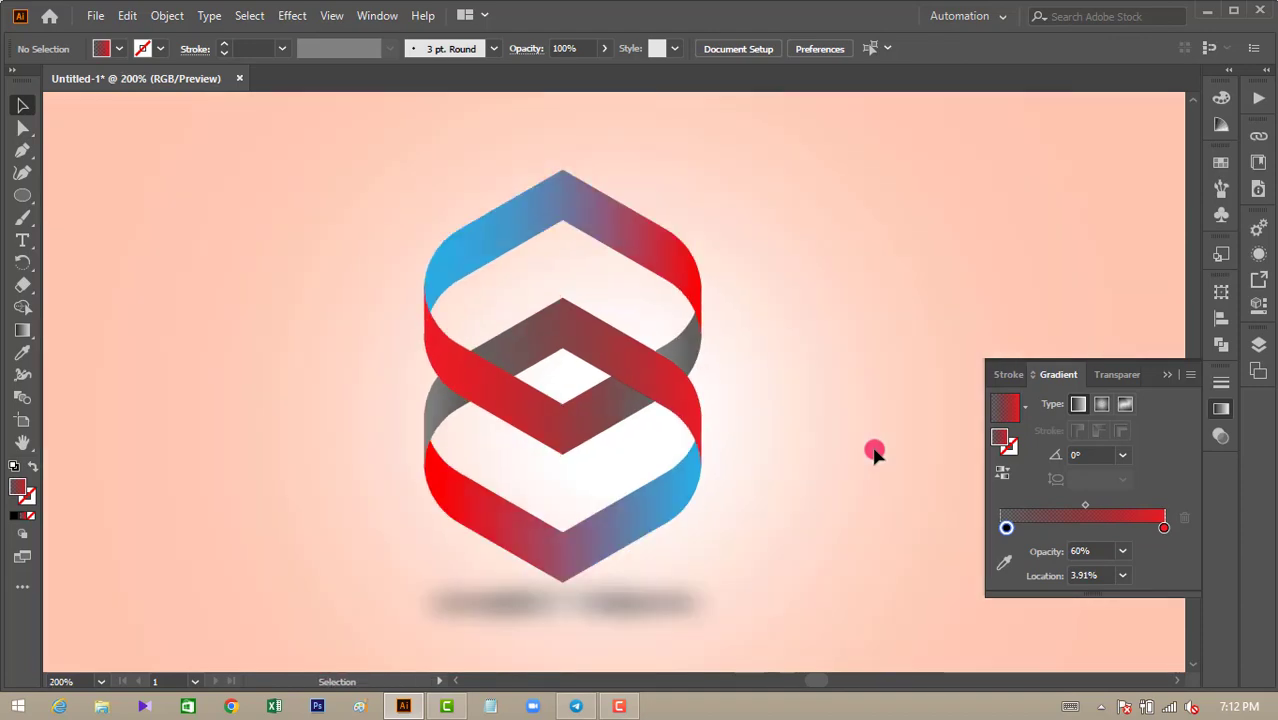
pyautogui.click(874, 453)
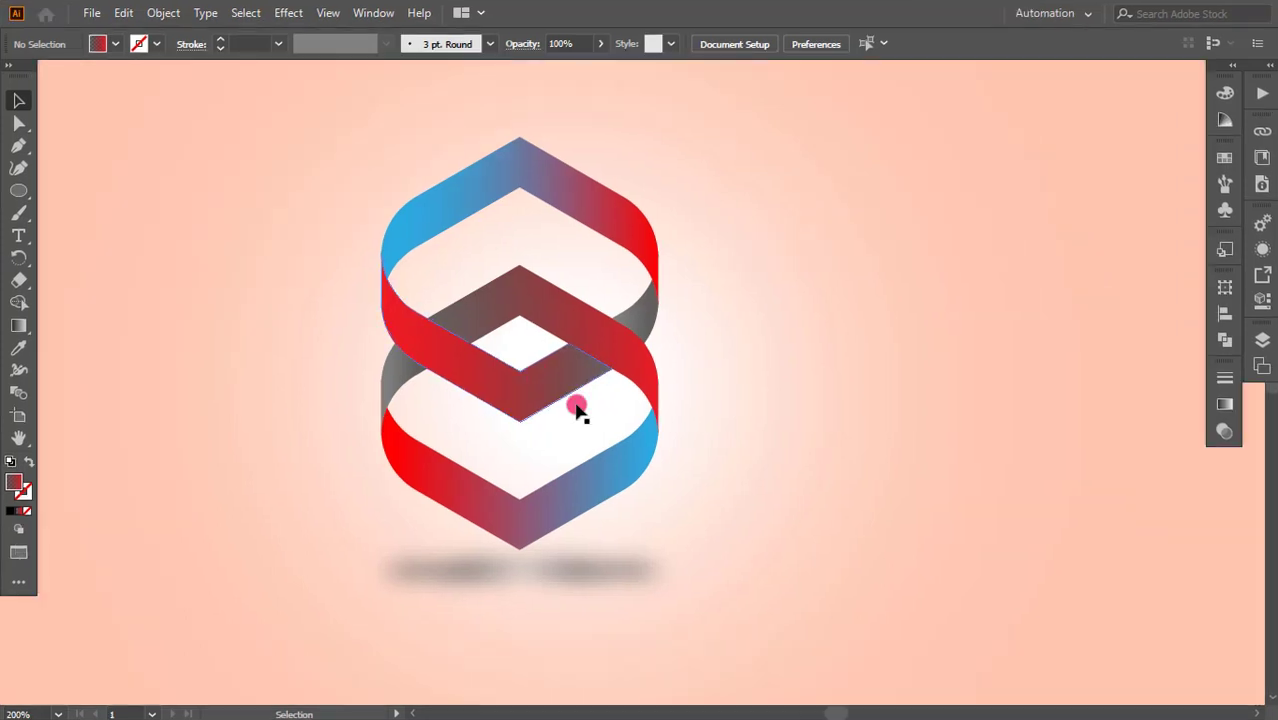
pyautogui.scroll(-1, 730, 343)
pyautogui.press('f')
pyautogui.press('f')
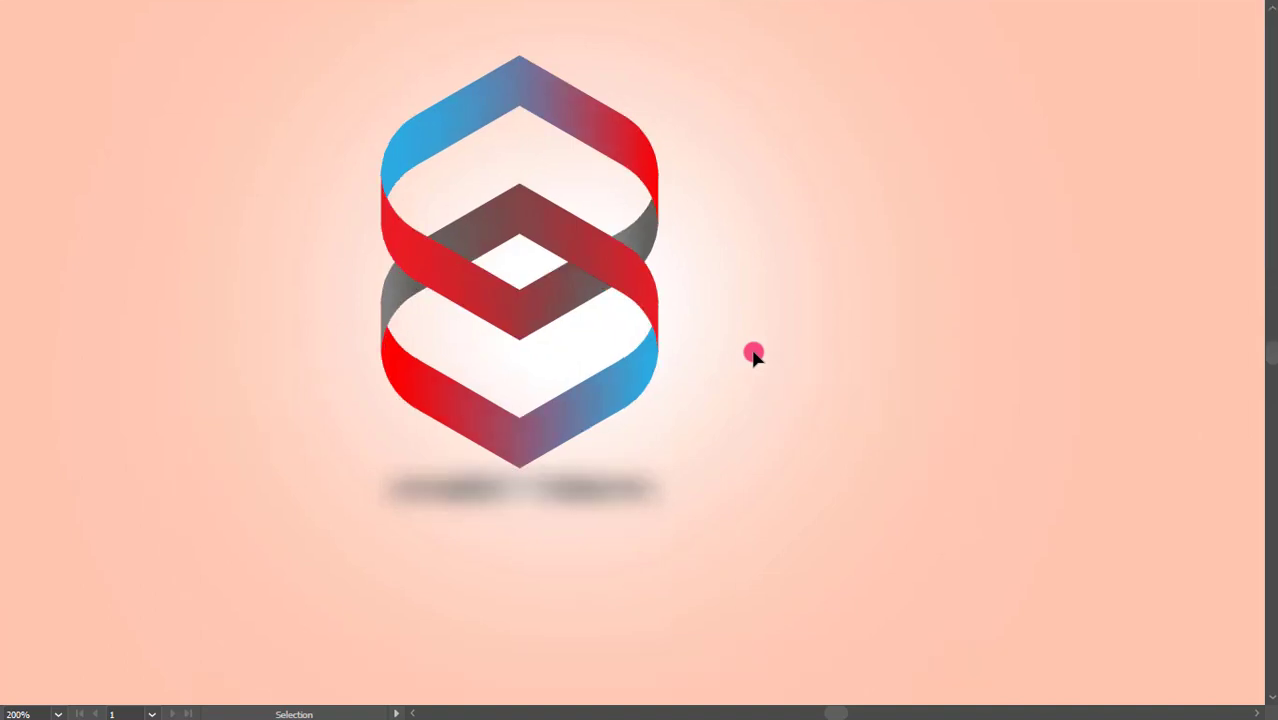
pyautogui.scroll(2, 705, 322)
pyautogui.scroll(2, 719, 322)
pyautogui.scroll(1, 719, 322)
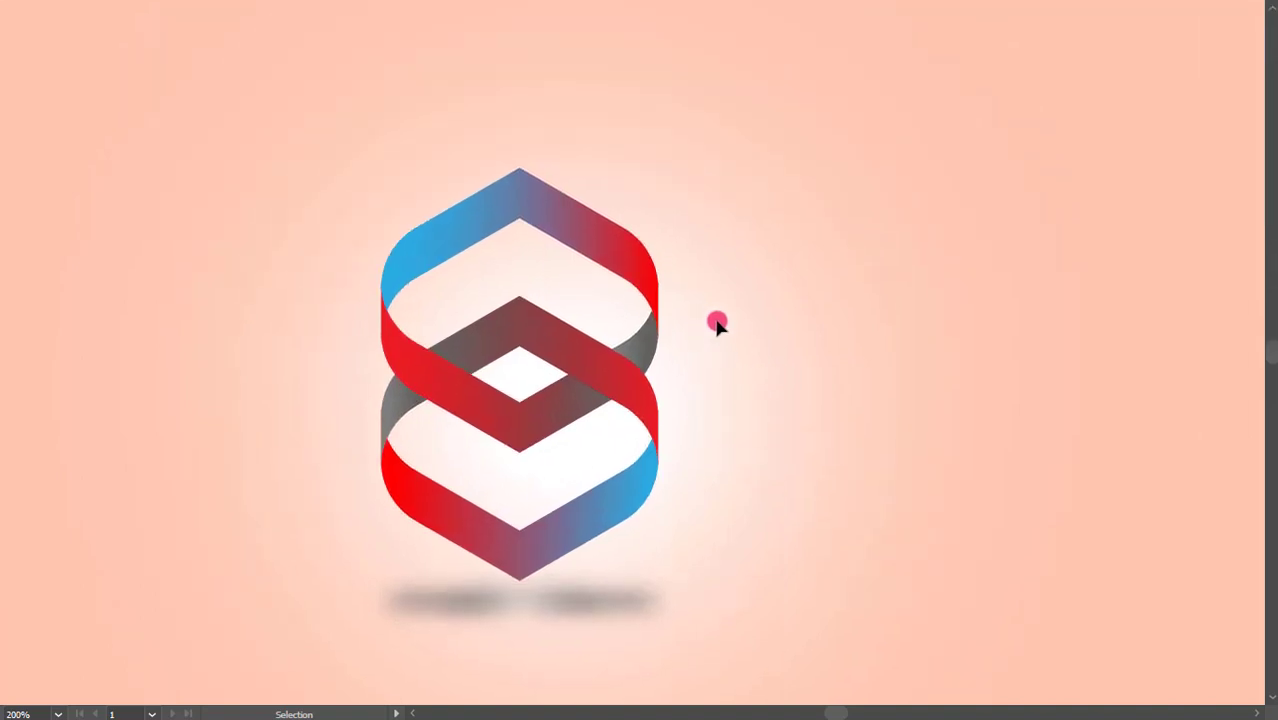
pyautogui.moveTo(680, 344); pyautogui.dragTo(772, 334)
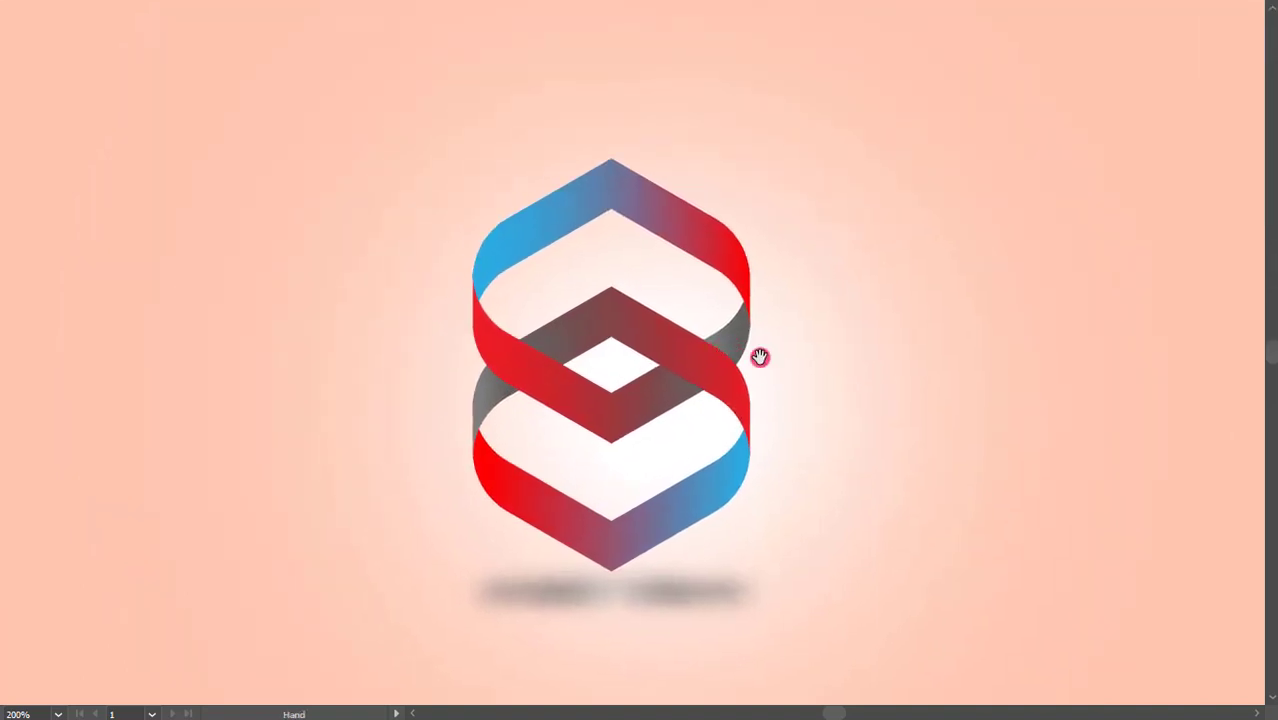